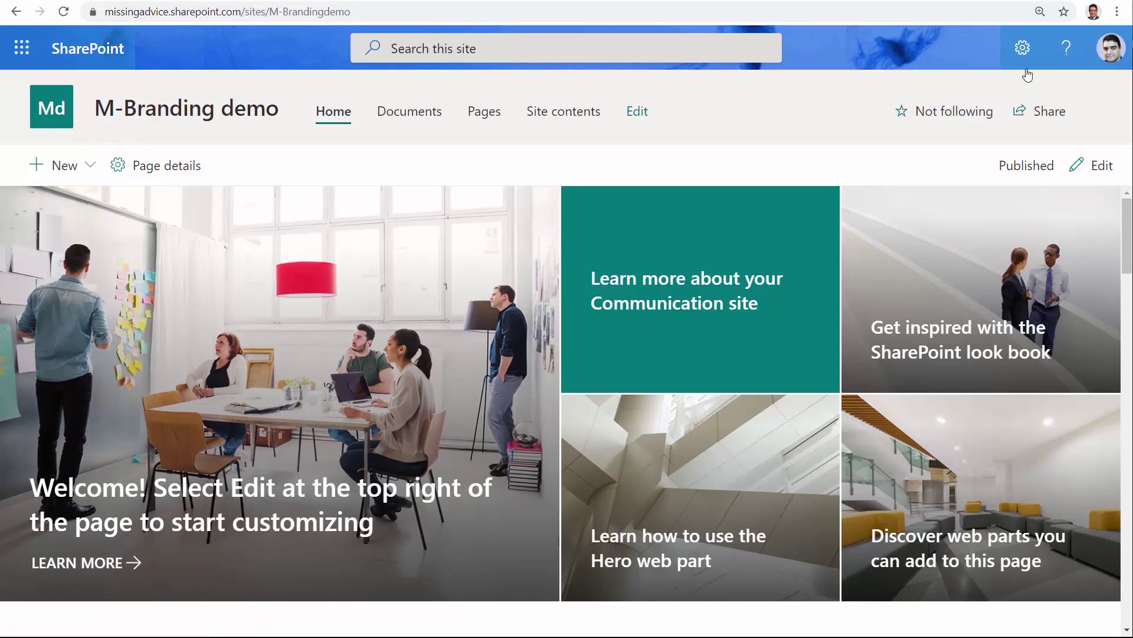
# Step: Create a new site page from the Blank template and close the settings pane
pyautogui.click(1023, 52)
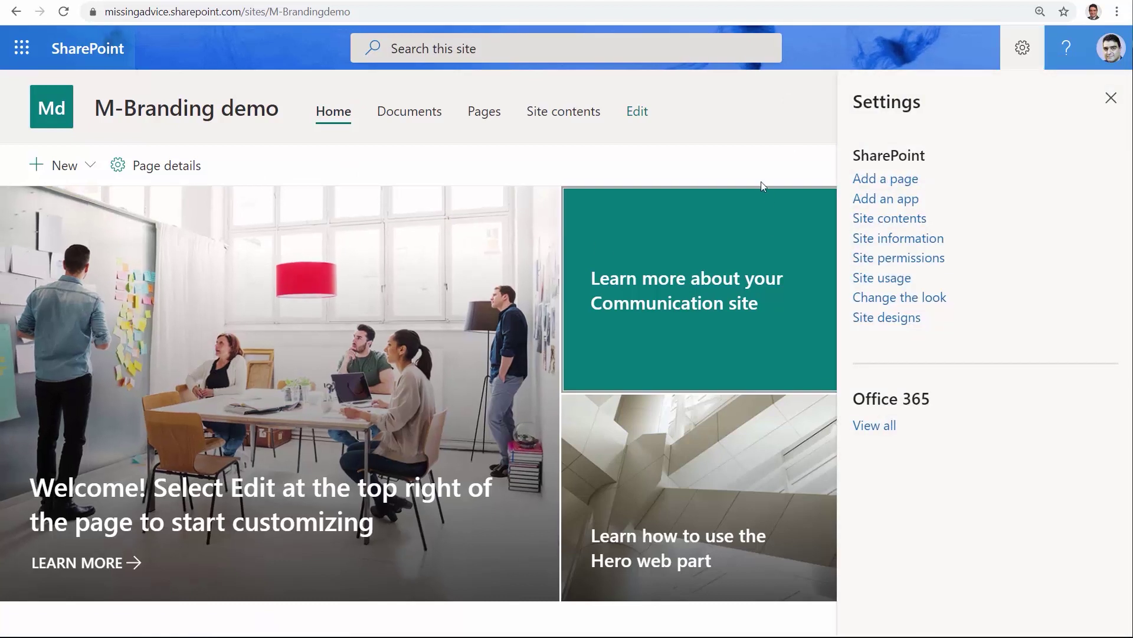
pyautogui.click(872, 182)
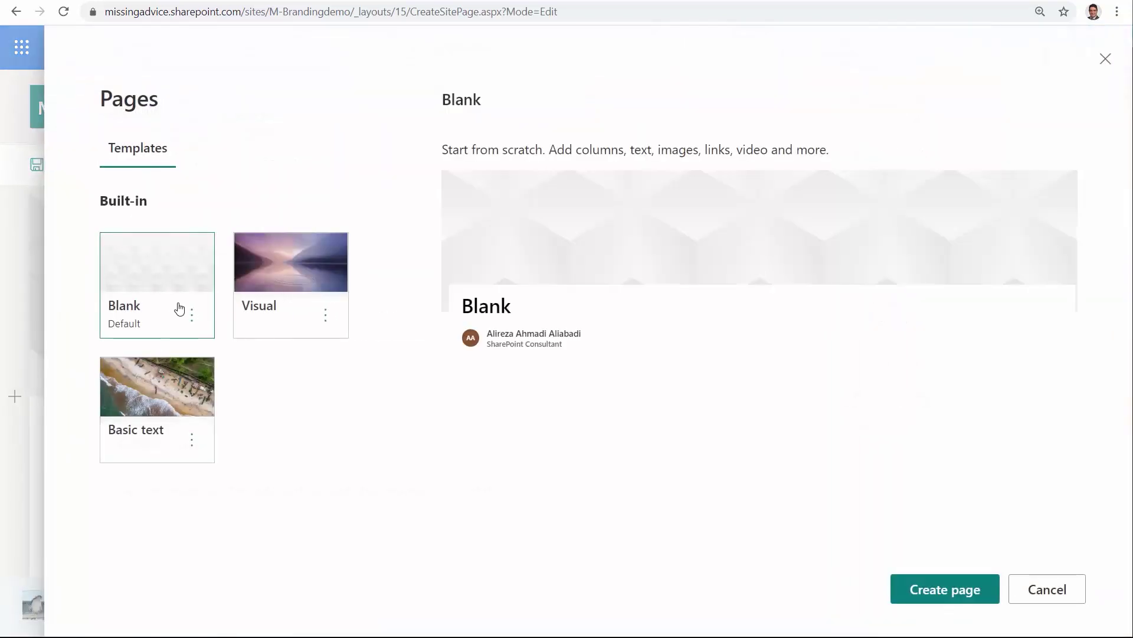
pyautogui.click(937, 595)
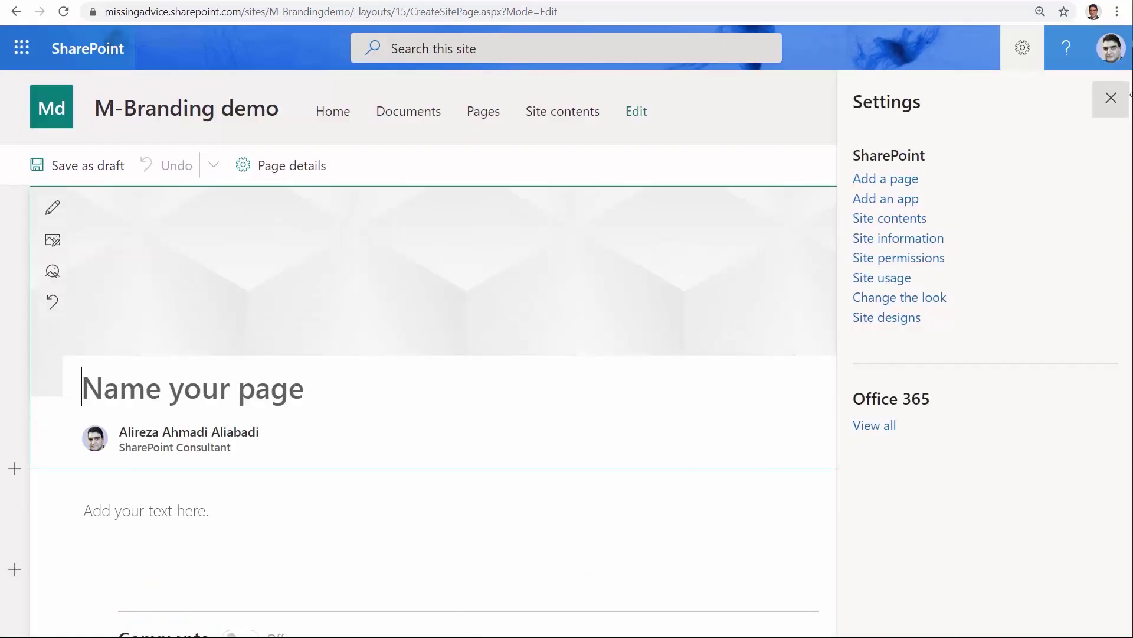
pyautogui.click(1111, 98)
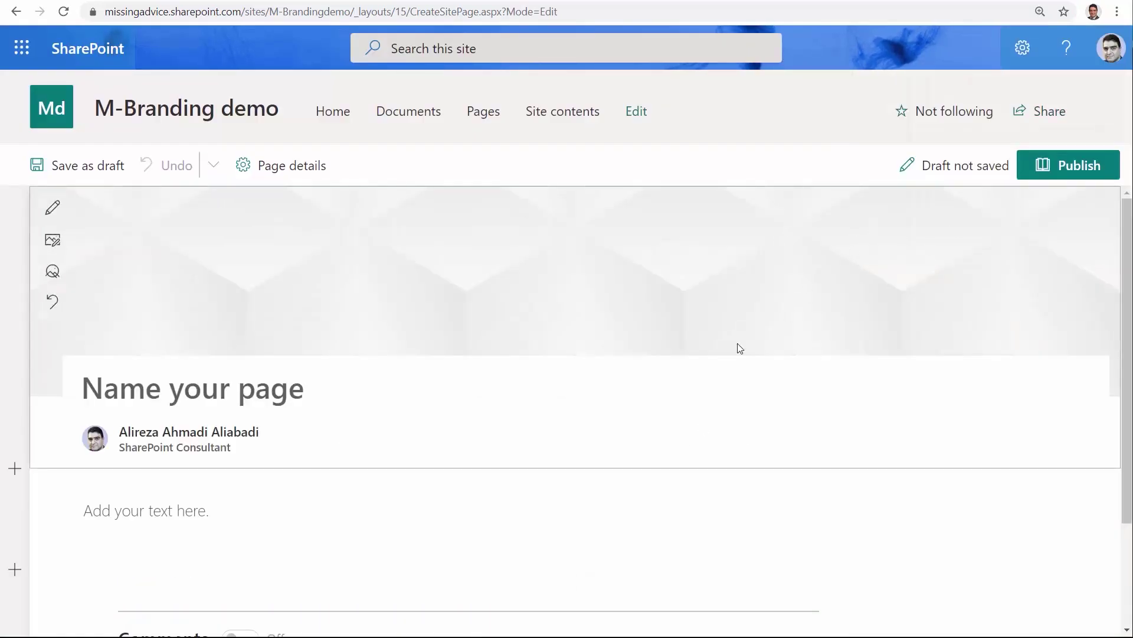
# Step: Title the new page "Chart demo"
pyautogui.click(240, 396)
pyautogui.write('Ch')
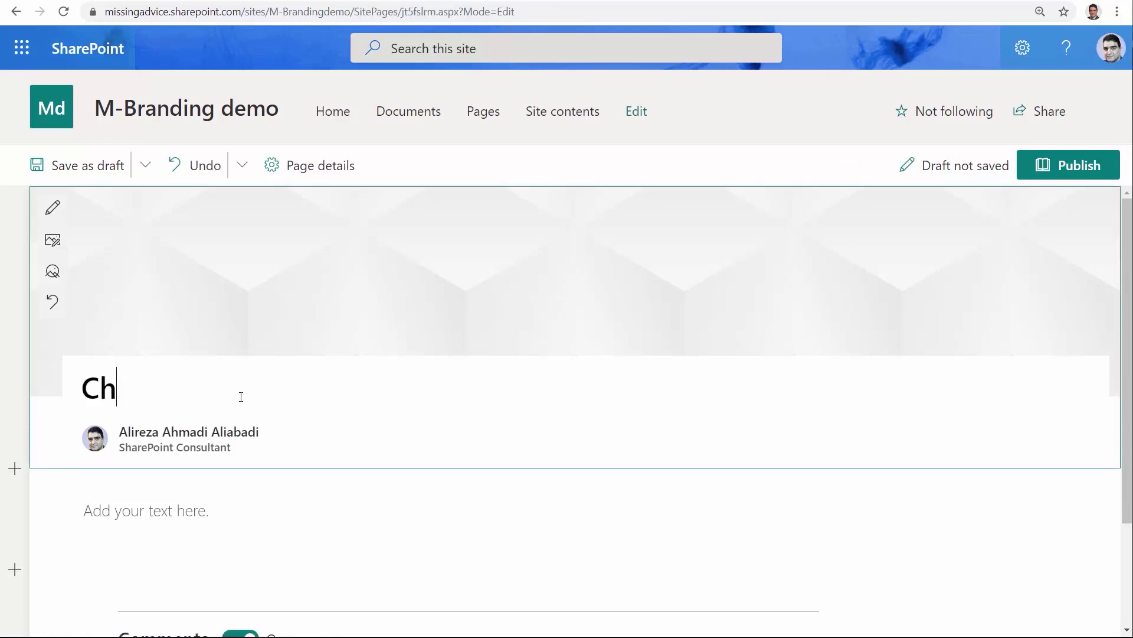
pyautogui.write('art demo')
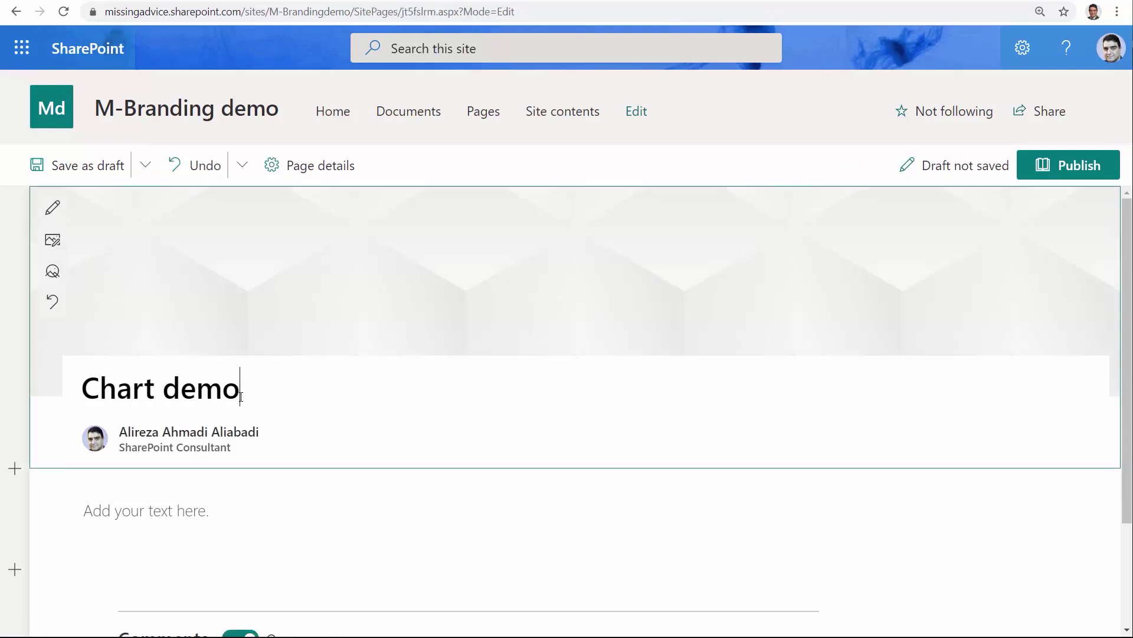
# Step: Search the web parts for "Quick chart" and insert the Quick chart web part below the page's text area
pyautogui.scroll(-2, 623, 466)
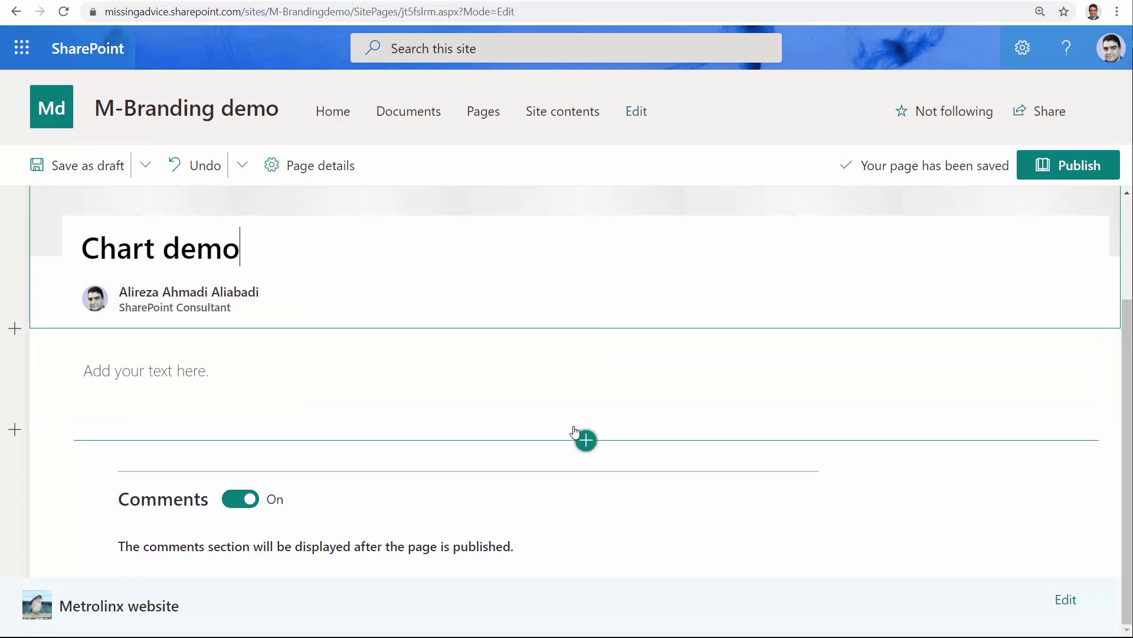
pyautogui.click(586, 417)
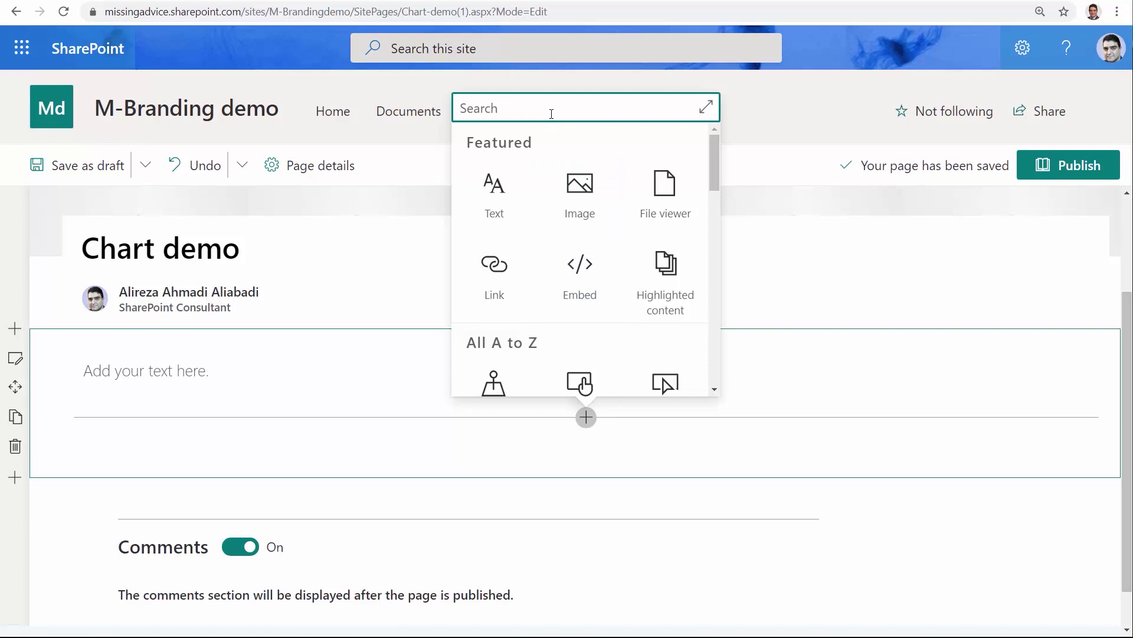
pyautogui.write('Quick chart')
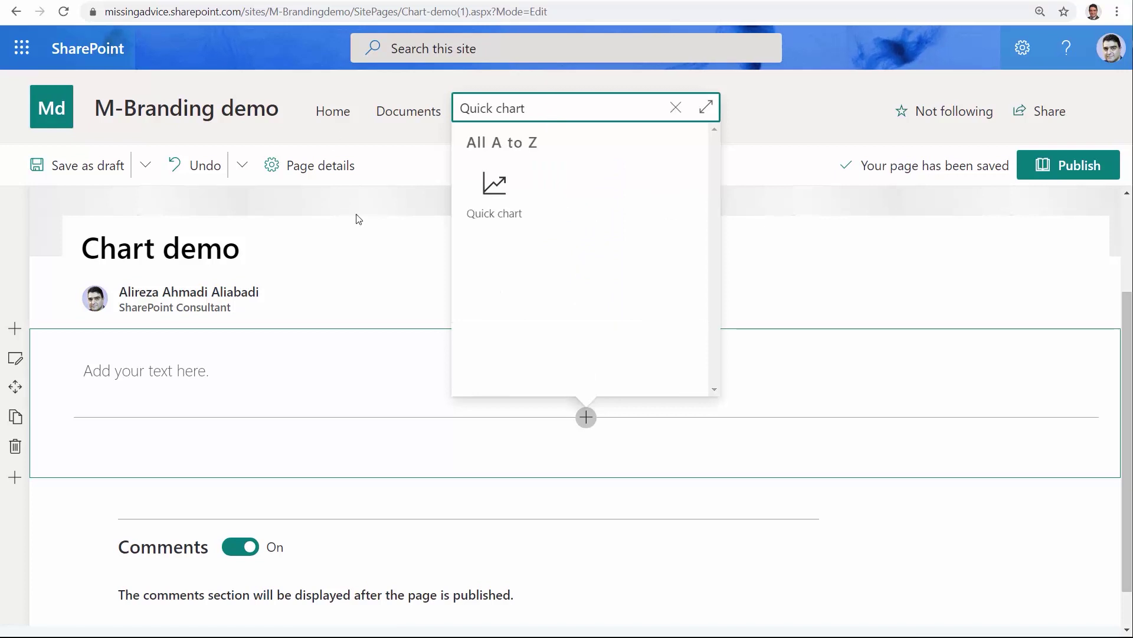
pyautogui.click(495, 188)
# Step: Name the inserted chart "Population chart"
pyautogui.scroll(-5, 653, 506)
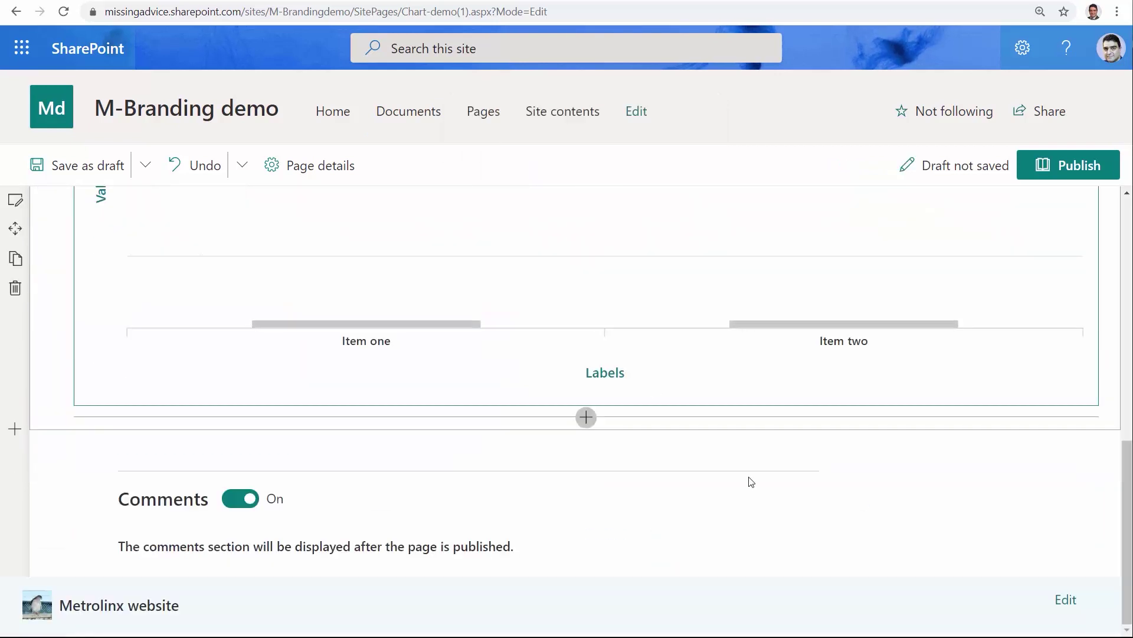
pyautogui.scroll(4, 745, 476)
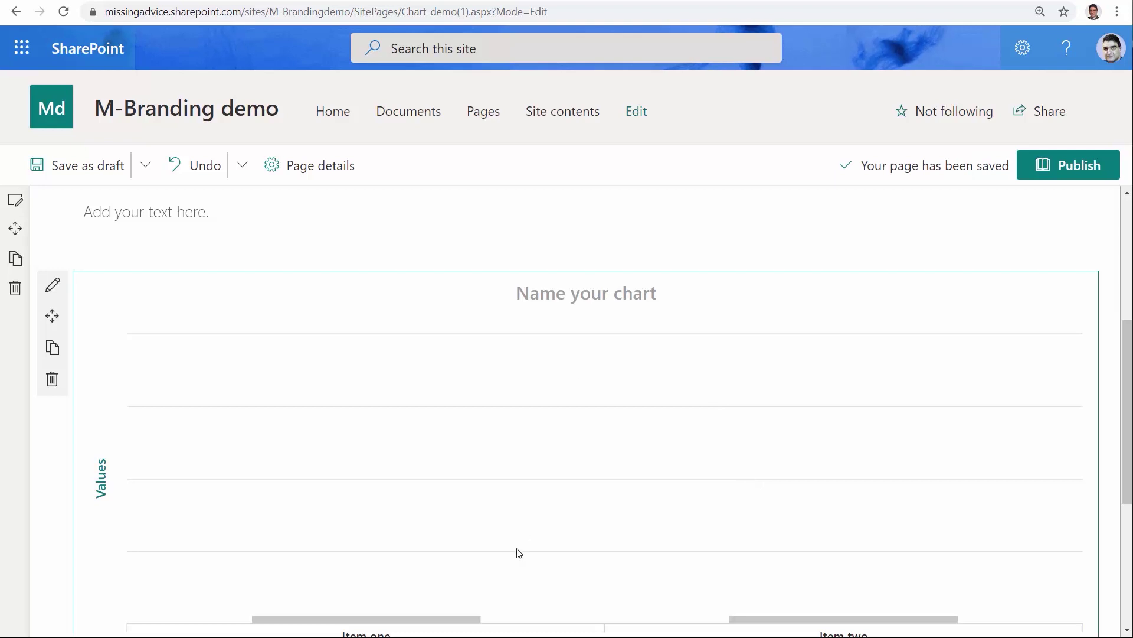
pyautogui.write('Populat')
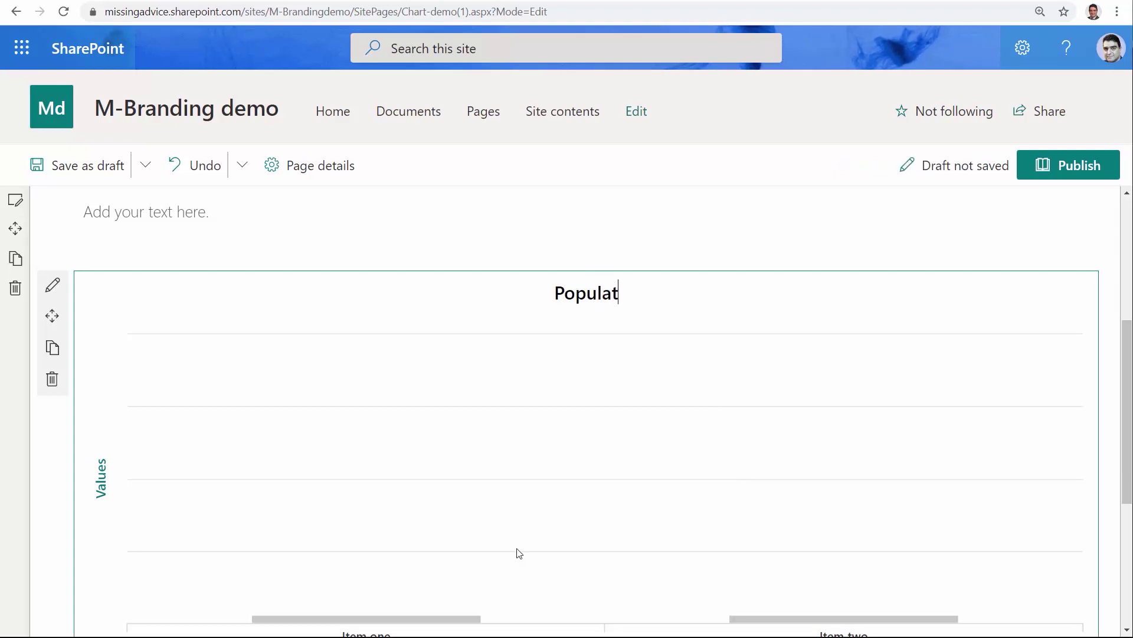
pyautogui.write('ion chart')
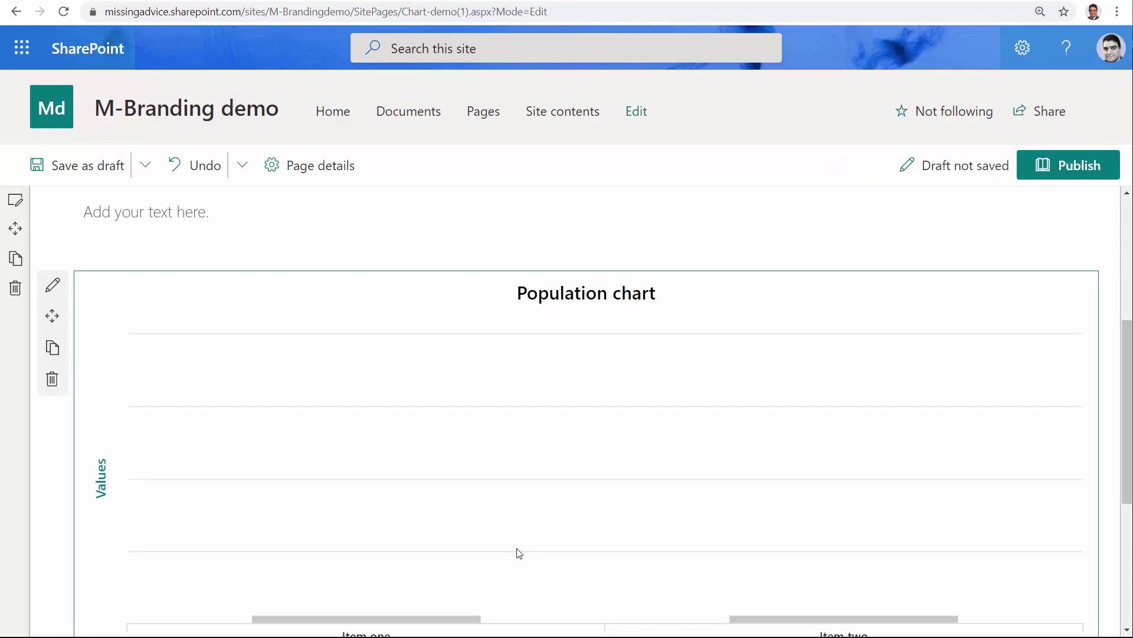
# Step: Open the chart's properties and try the pie chart type before setting it back to column chart
pyautogui.scroll(-1, 524, 554)
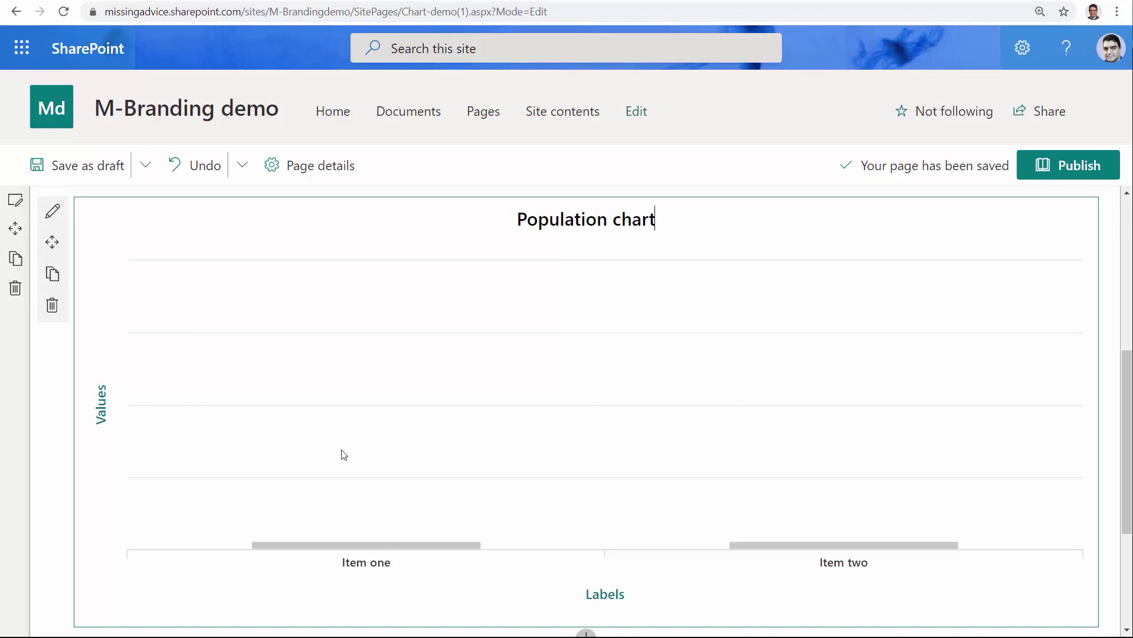
pyautogui.click(51, 214)
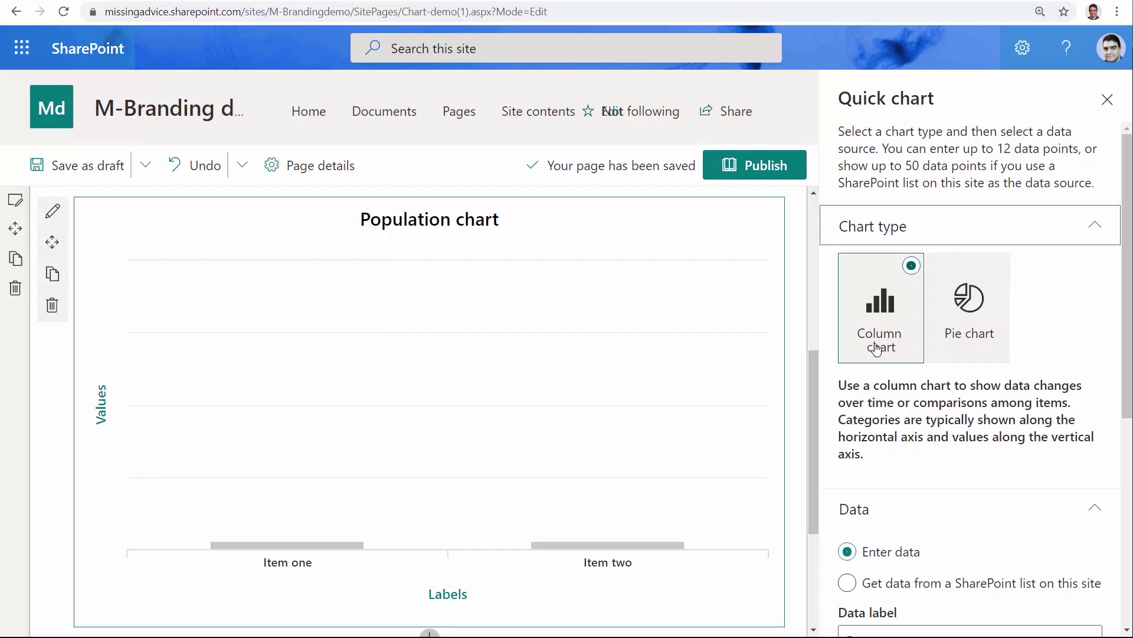
pyautogui.click(984, 304)
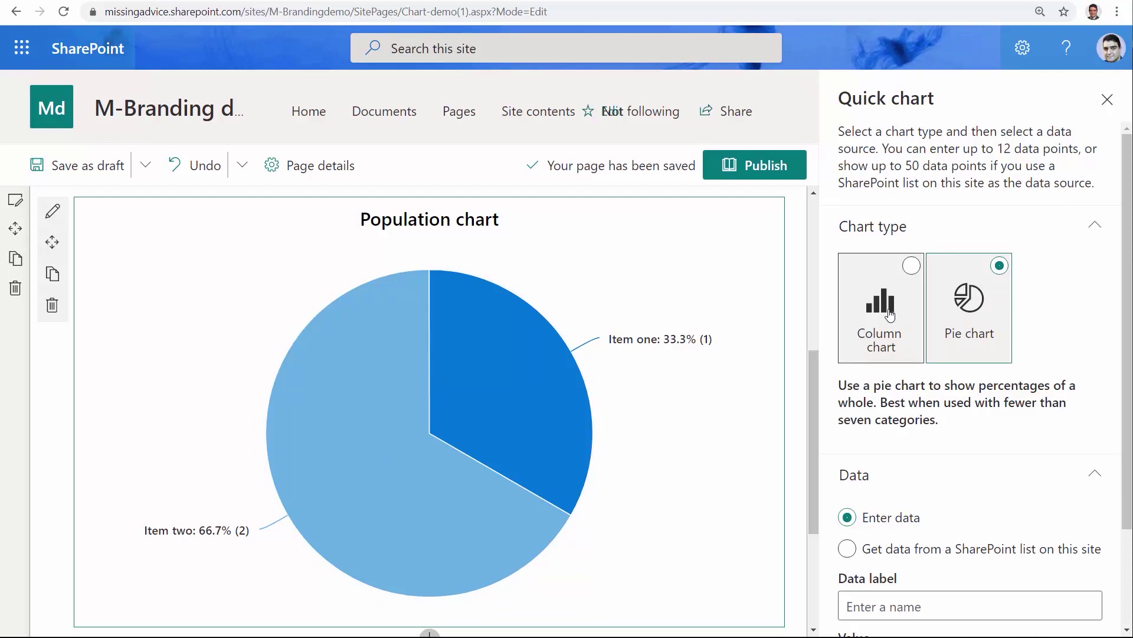
pyautogui.click(890, 315)
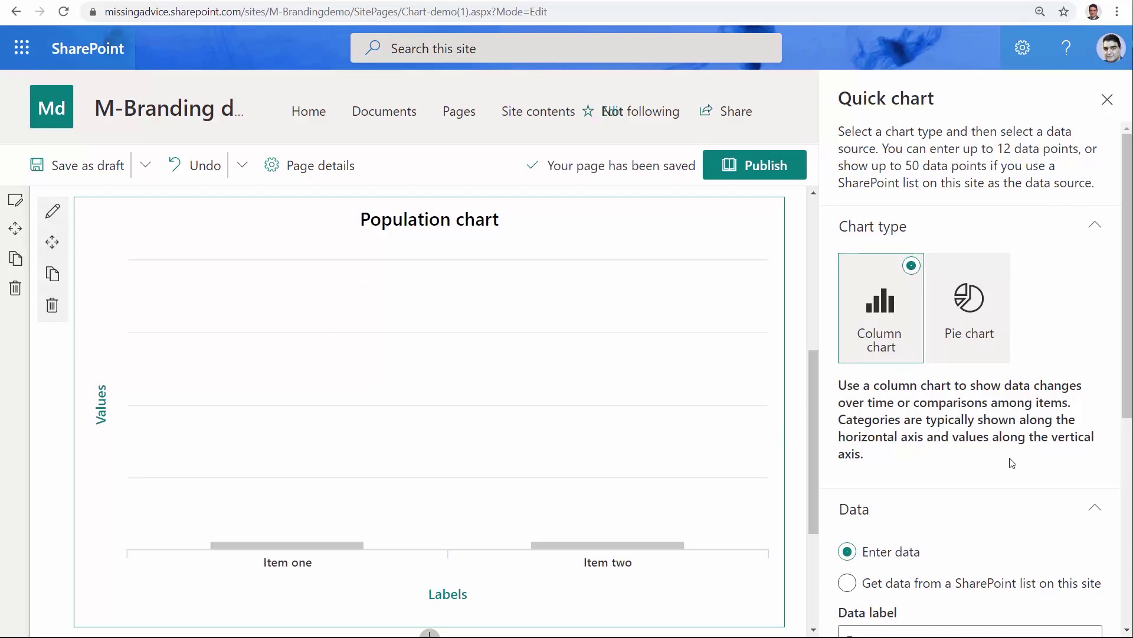
# Step: Label the chart's horizontal axis "Year" and its vertical axis "Population"
pyautogui.scroll(-3, 1011, 464)
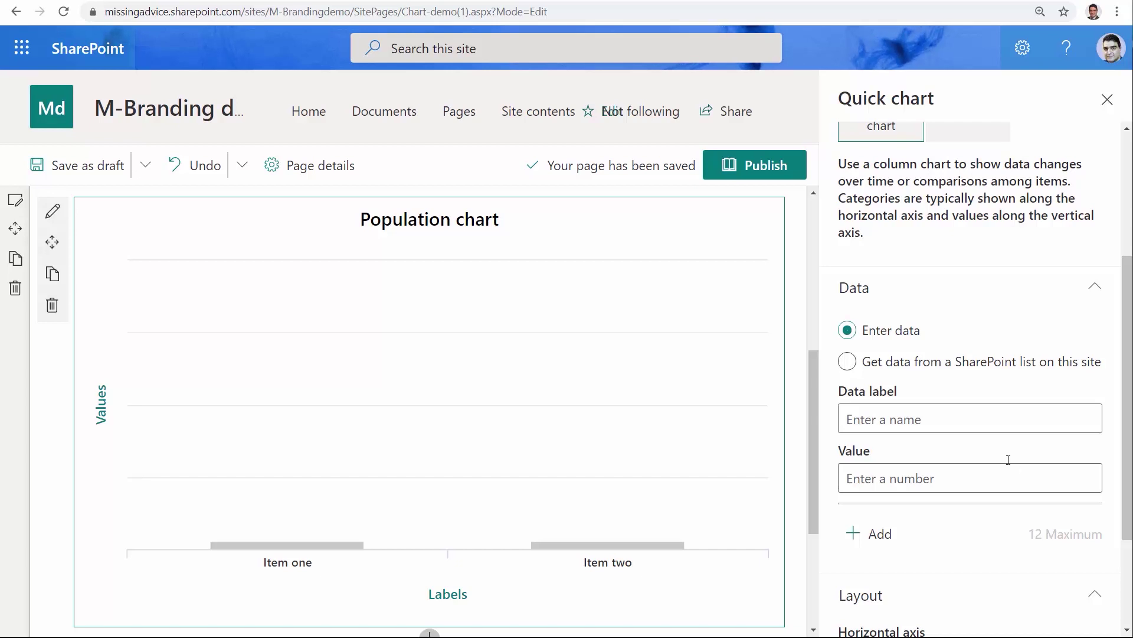
pyautogui.scroll(-2, 969, 475)
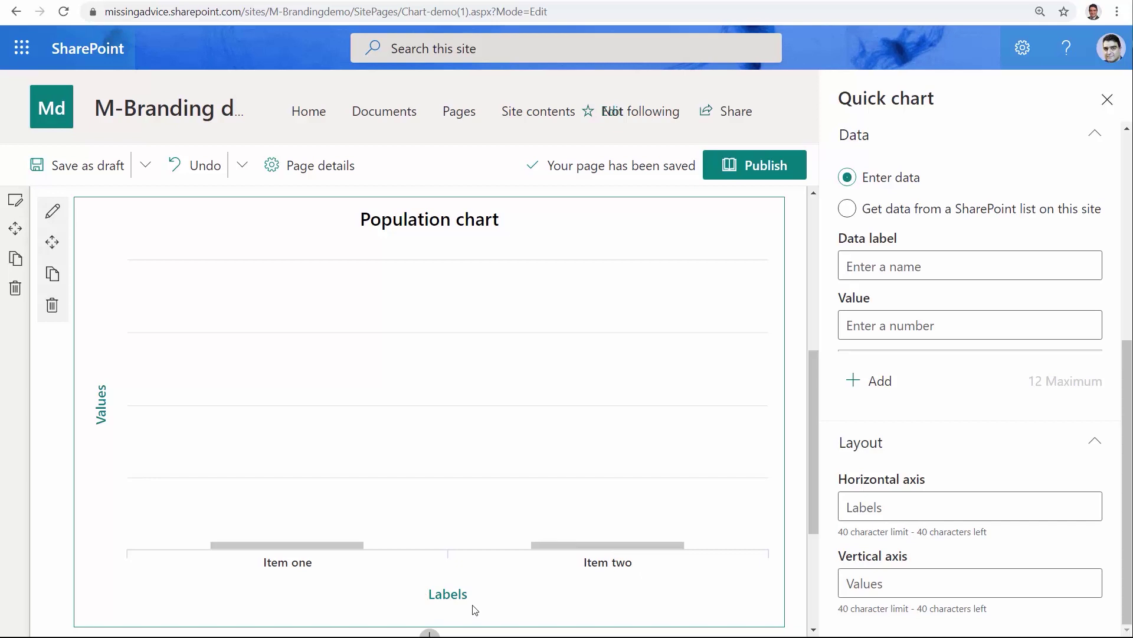
pyautogui.click(889, 517)
pyautogui.write('Year')
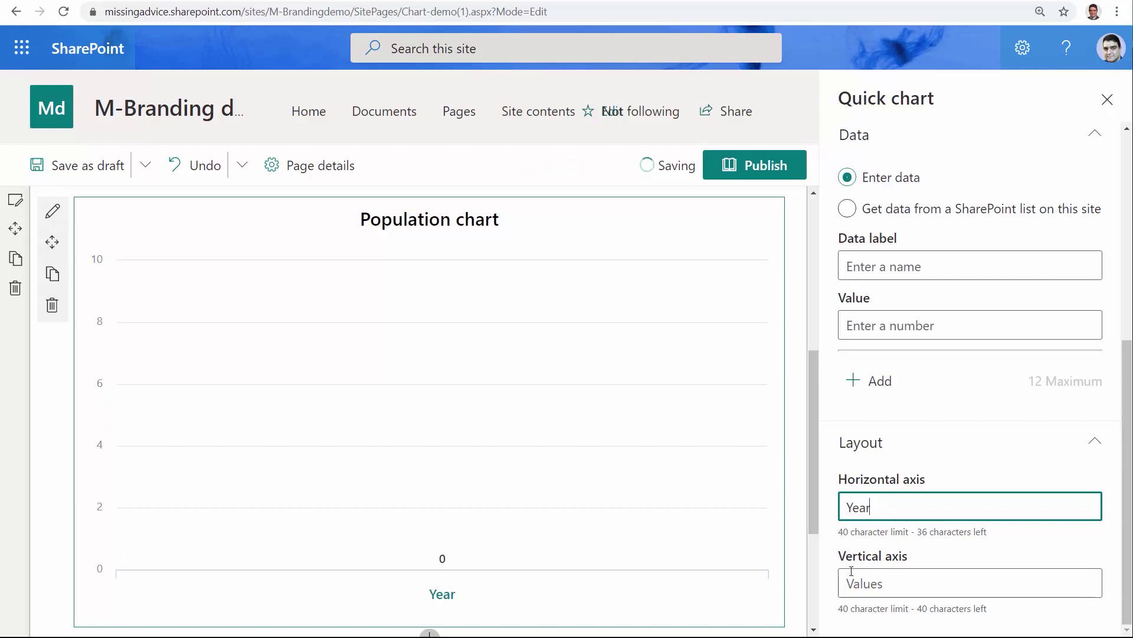
pyautogui.click(853, 578)
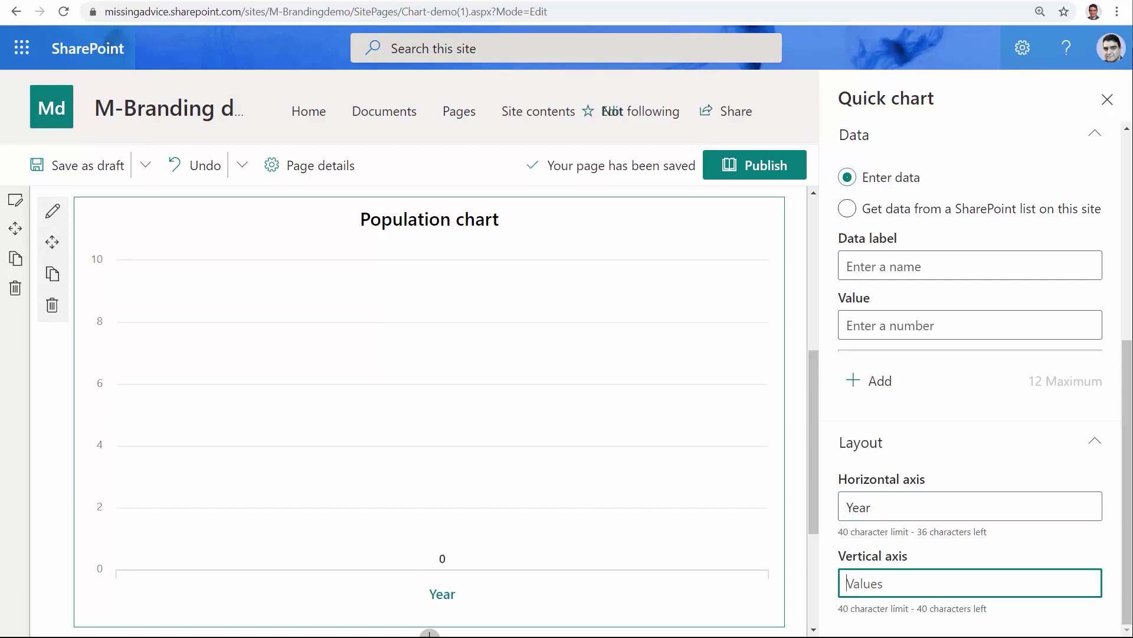
pyautogui.write('Popu')
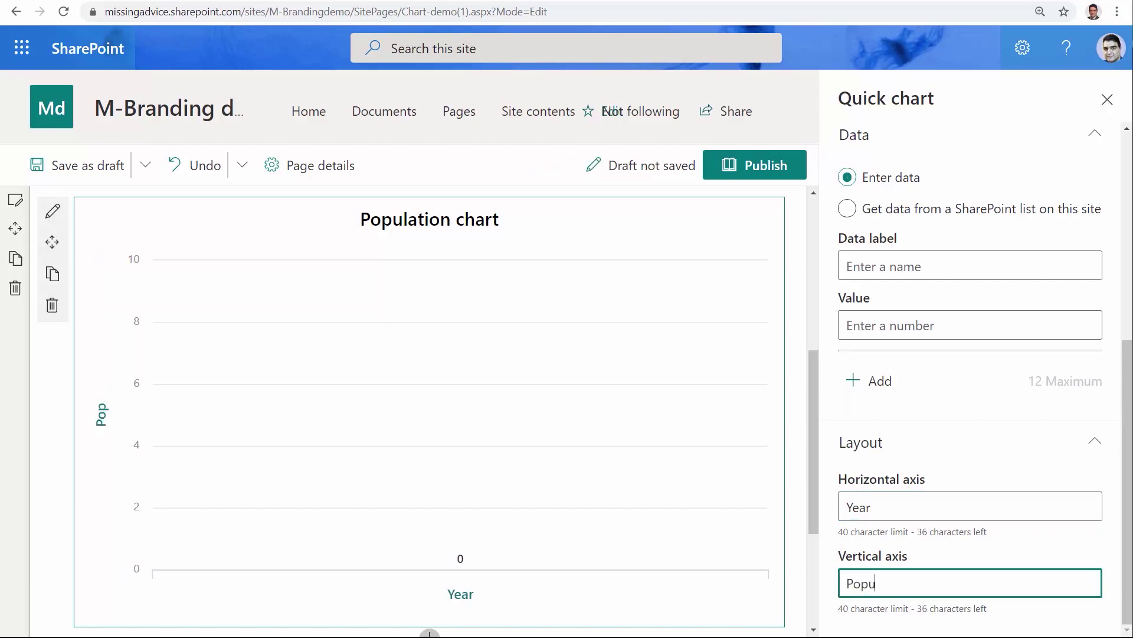
pyautogui.write('lation')
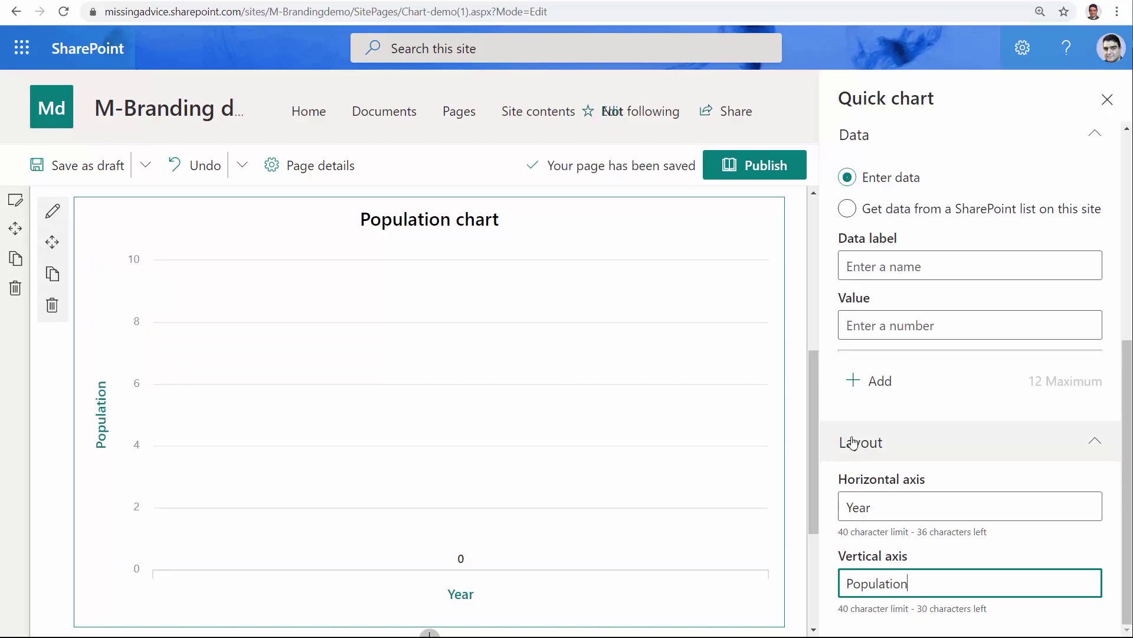
# Step: Enter the first data point with the label 2015 and the value 145000
pyautogui.scroll(3, 1004, 410)
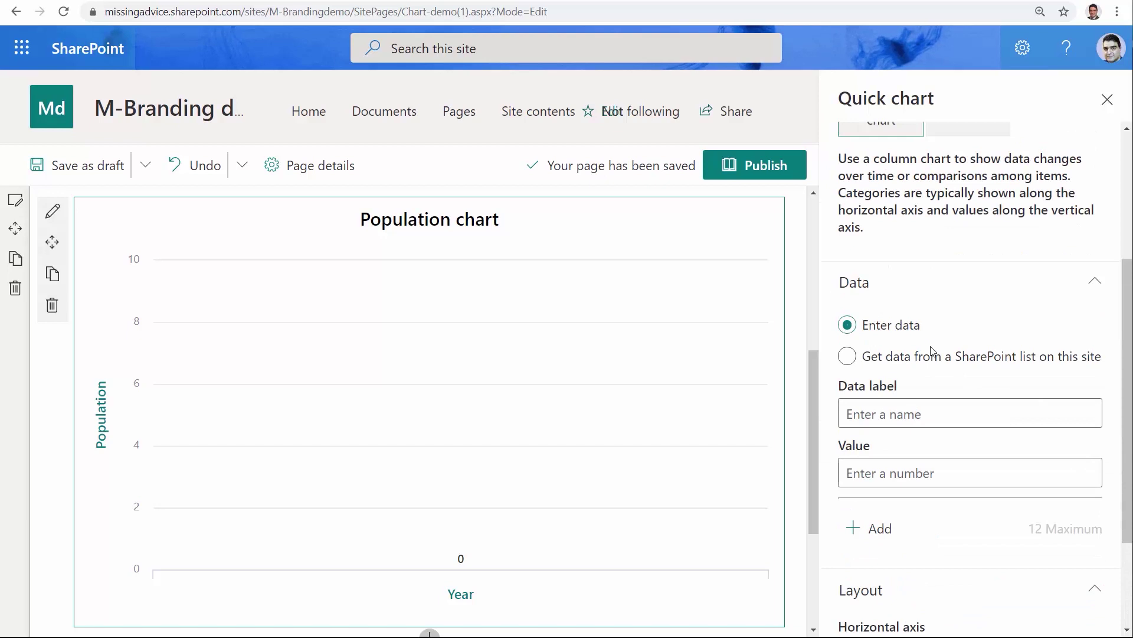
pyautogui.click(872, 418)
pyautogui.write('2015')
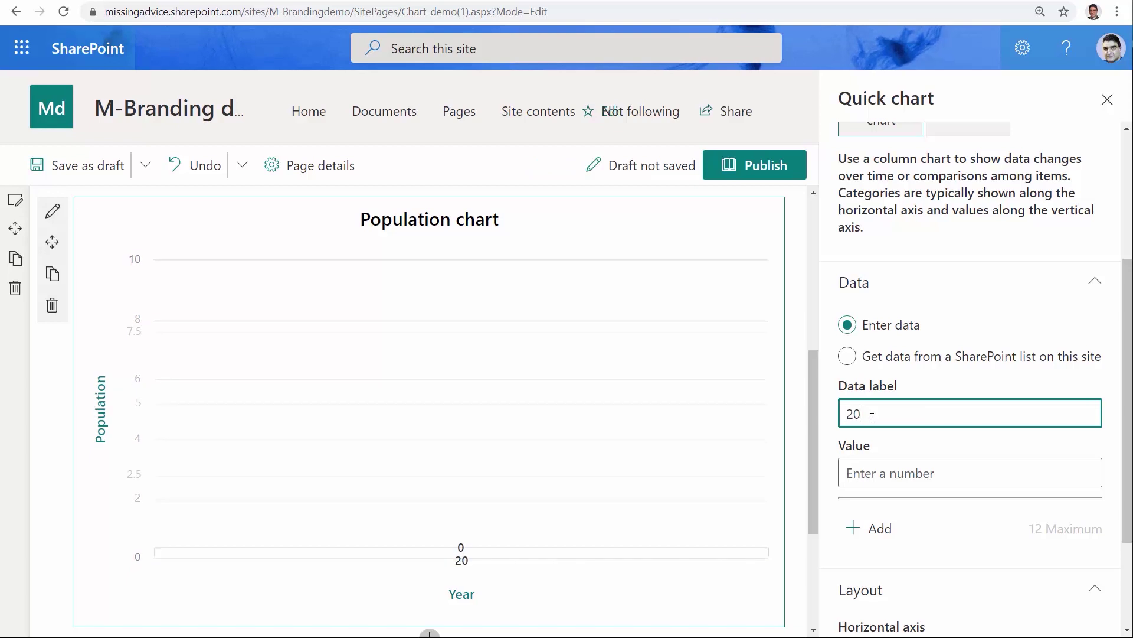
pyautogui.click(885, 478)
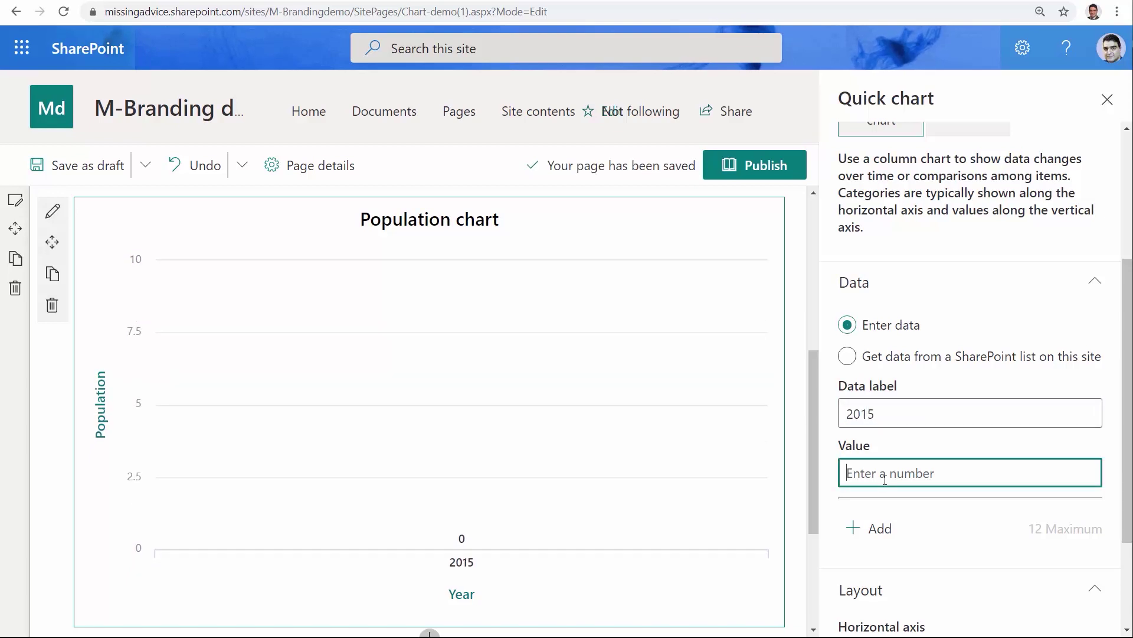
pyautogui.write('145000')
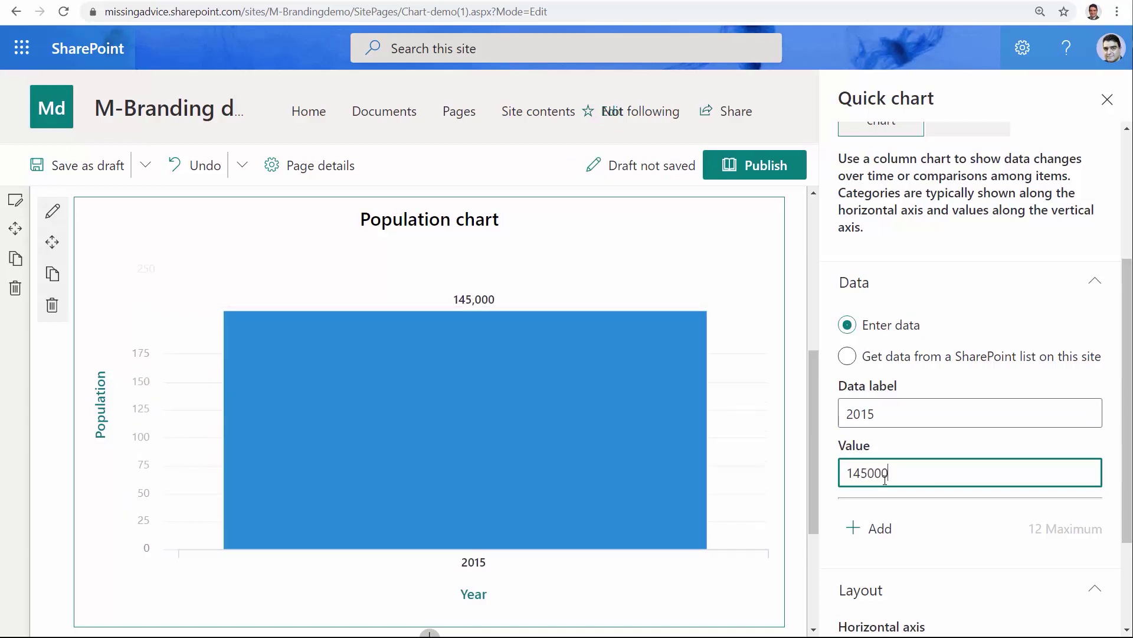
# Step: Add two more data points: 2016 with the value 155000 and 2017 with the value 204000
pyautogui.click(882, 531)
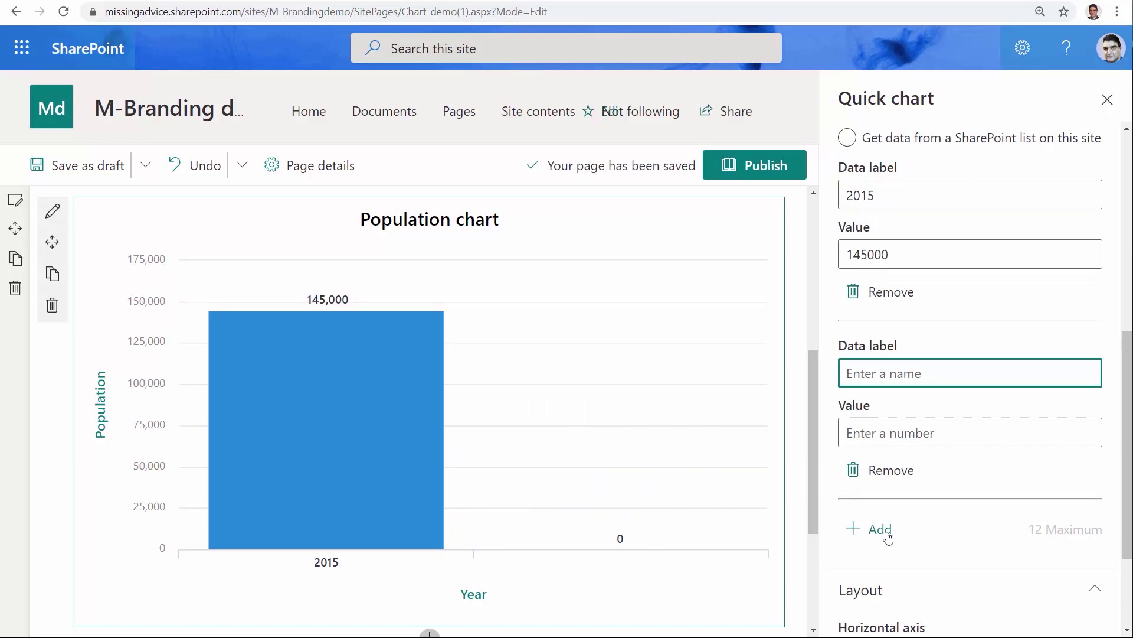
pyautogui.write('2016')
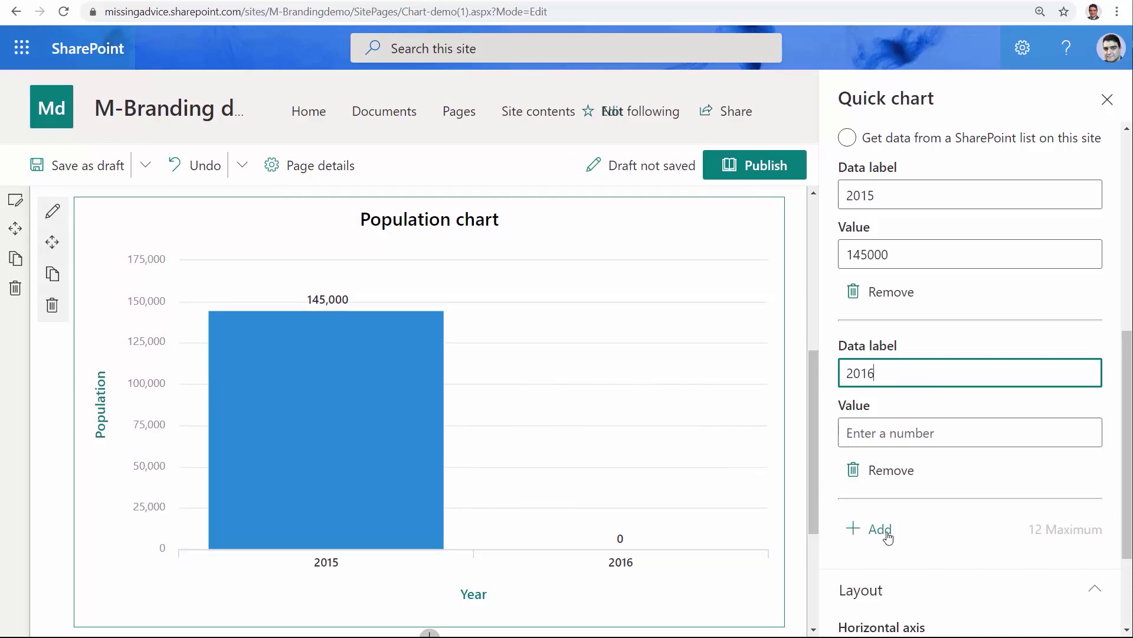
pyautogui.click(888, 431)
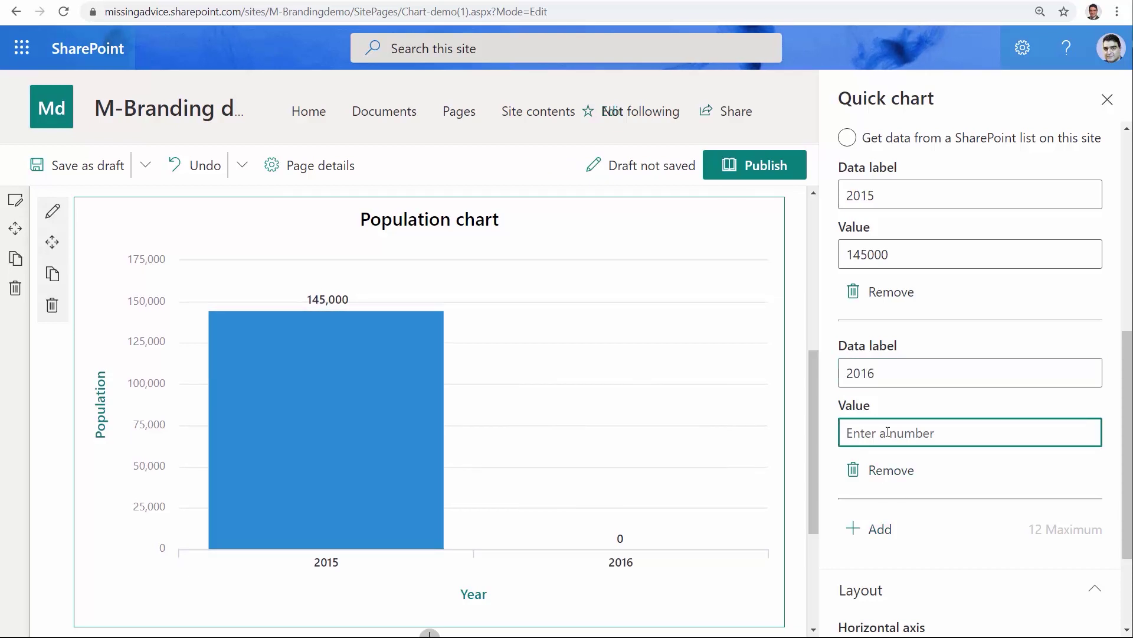
pyautogui.write('155000')
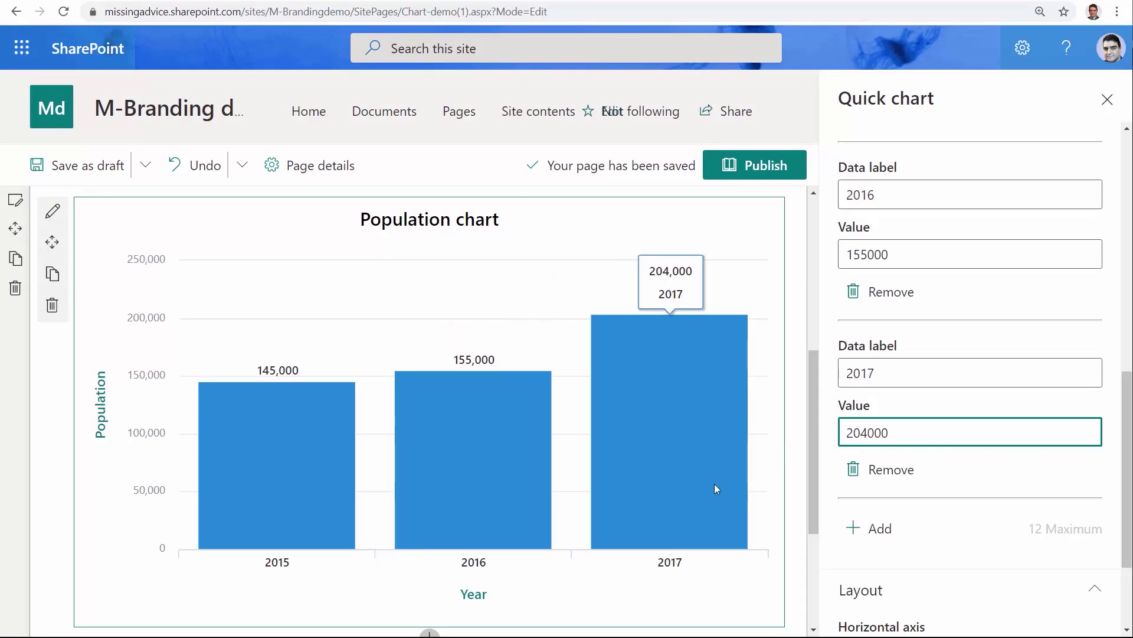
# Step: Preview the population data as a pie chart and return it to a column chart
pyautogui.scroll(-3, 840, 465)
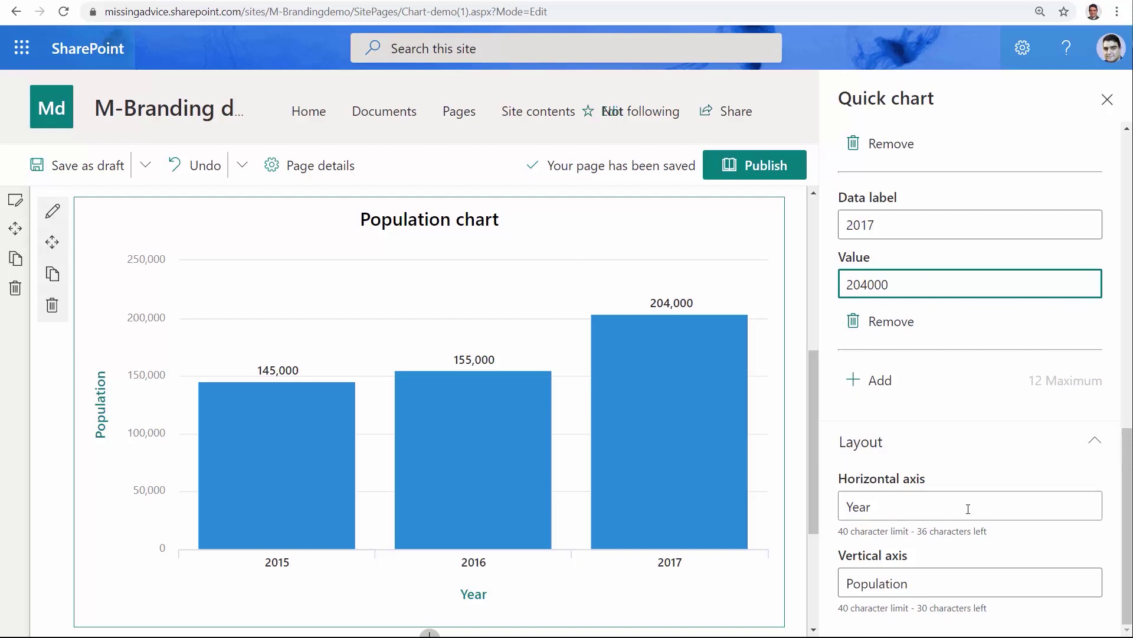
pyautogui.scroll(10, 968, 506)
pyautogui.scroll(3, 970, 511)
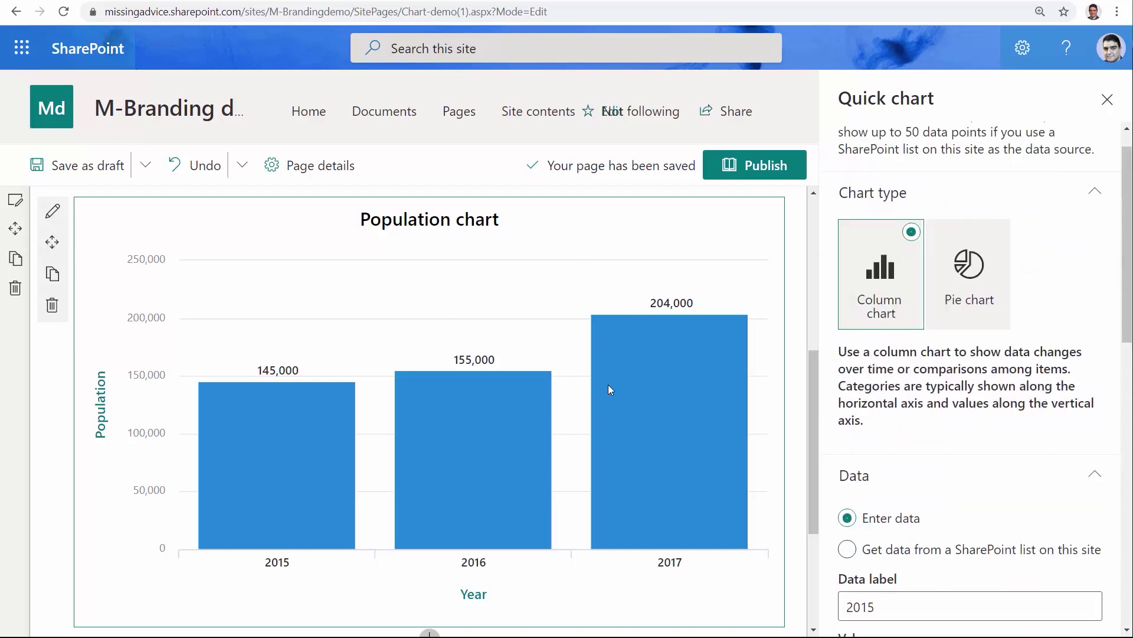
pyautogui.click(979, 271)
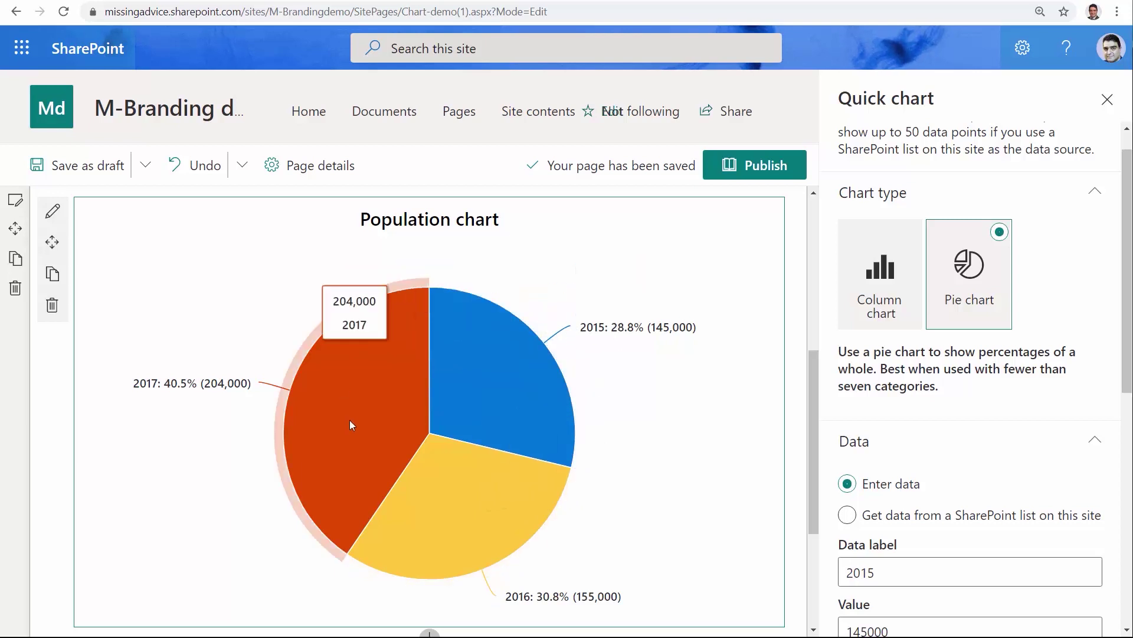
pyautogui.click(875, 290)
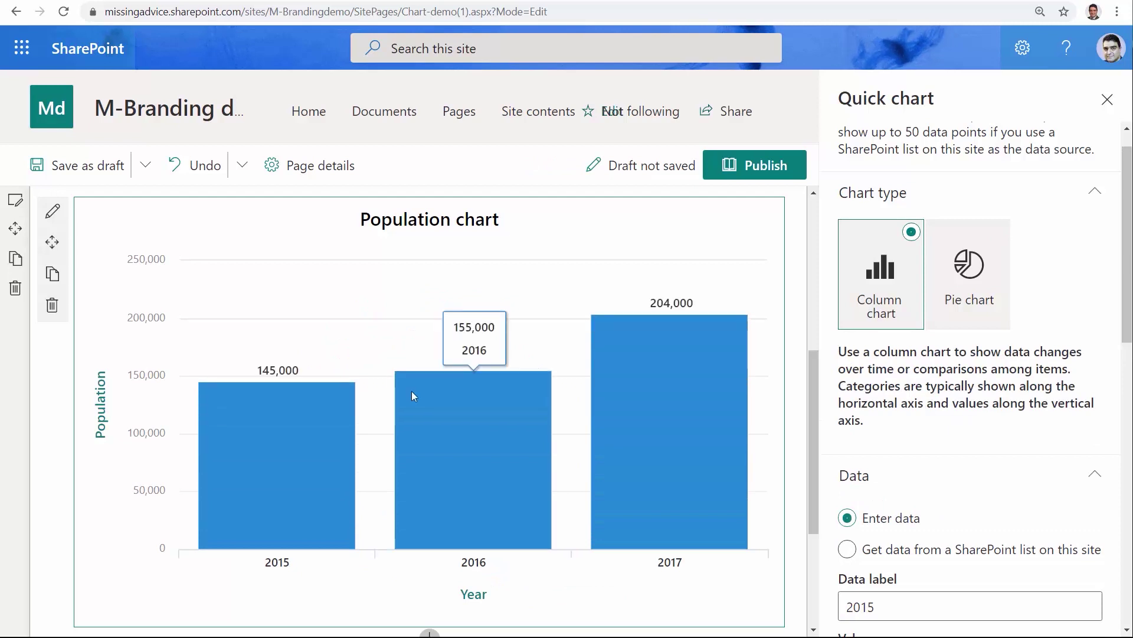
# Step: Save the finished chart page and publish it
pyautogui.click(98, 168)
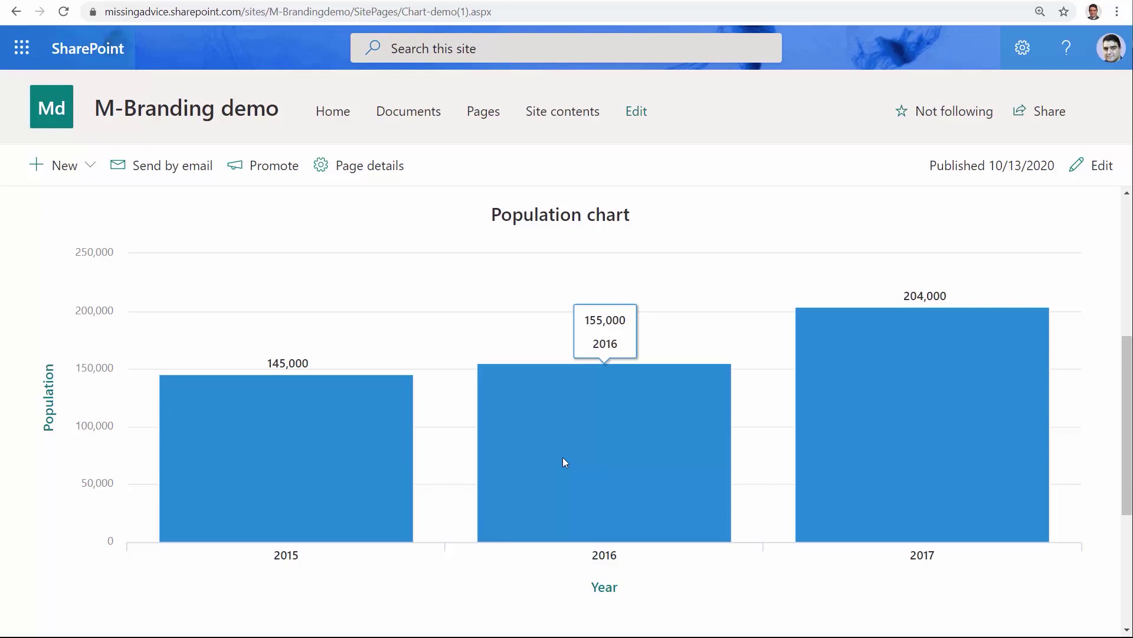
# Step: Add a custom list named "Population Watch" to the site
pyautogui.click(1028, 53)
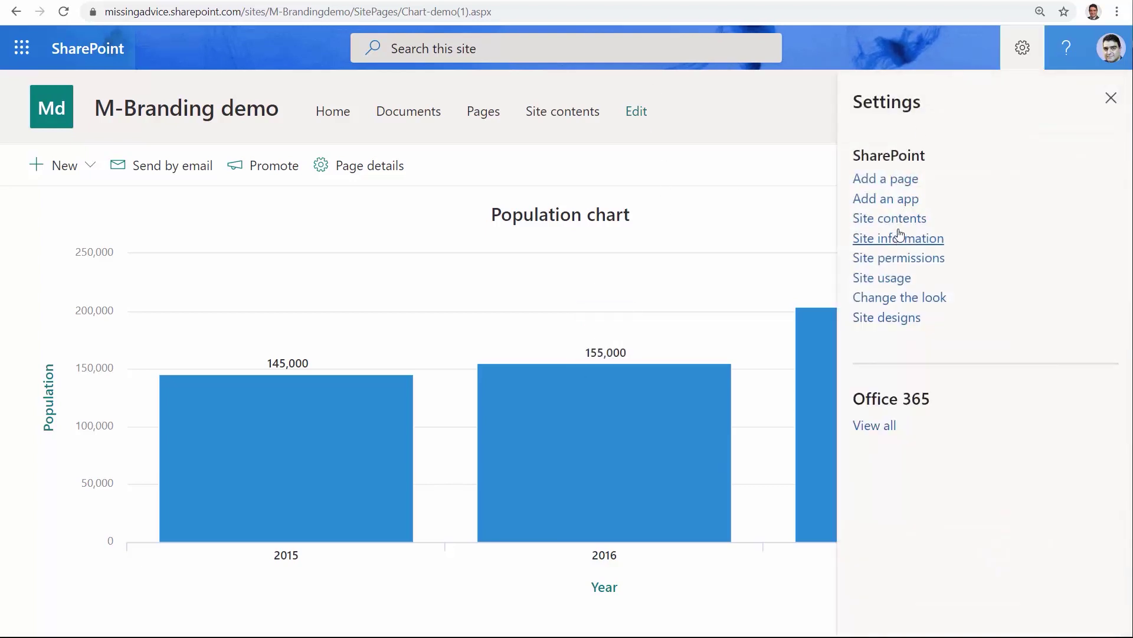
pyautogui.click(902, 199)
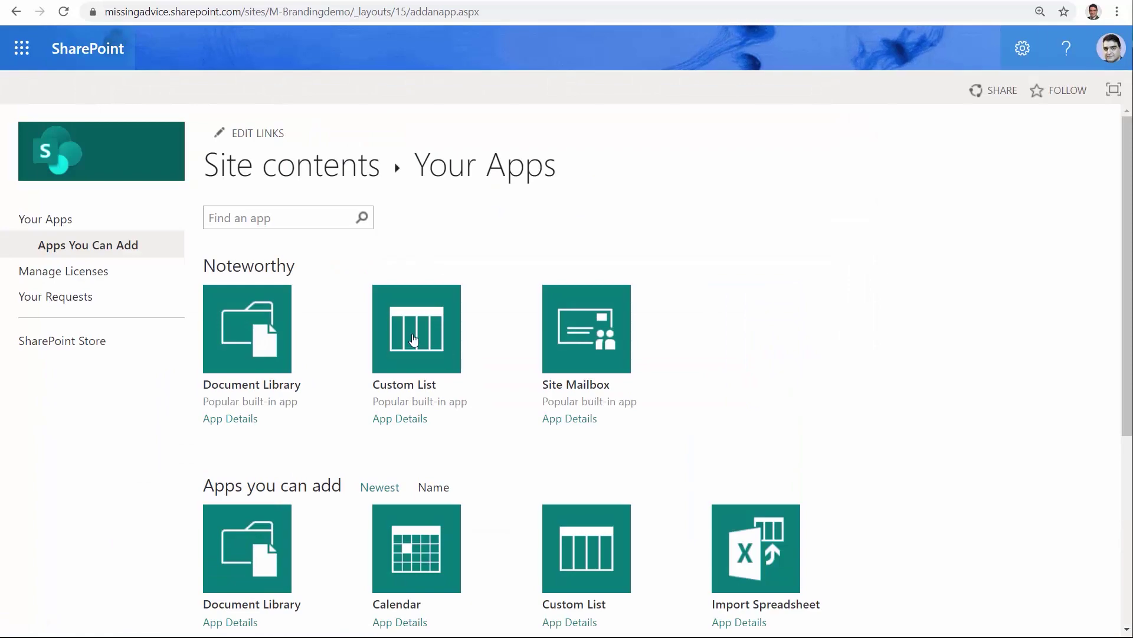
pyautogui.click(439, 354)
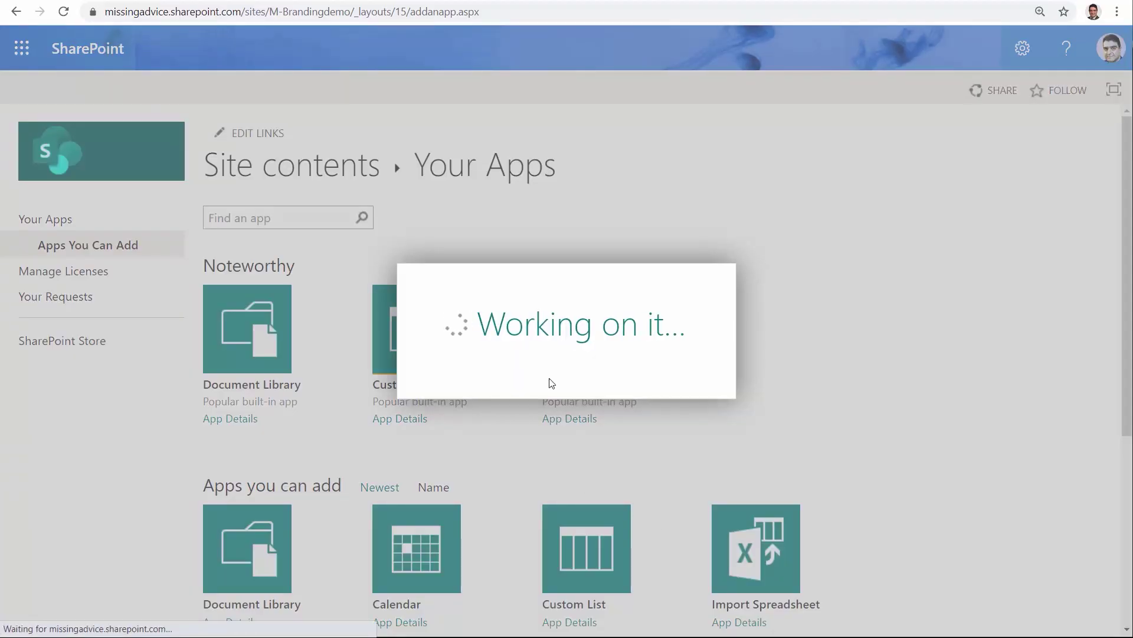
pyautogui.write('Popu')
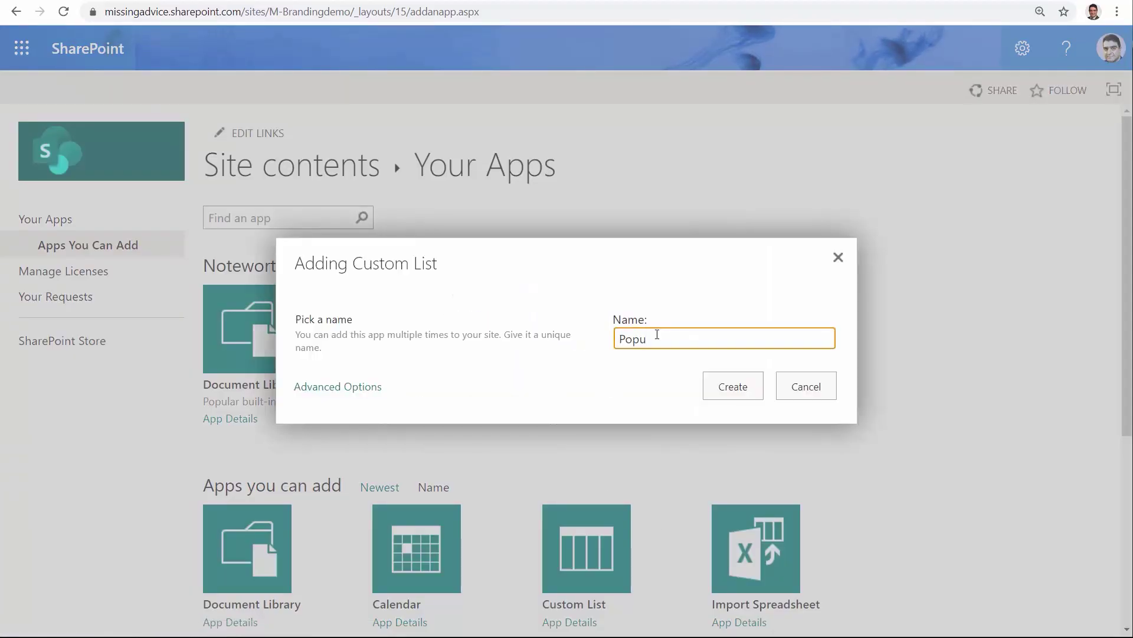
pyautogui.write('lation Watch')
pyautogui.click(733, 386)
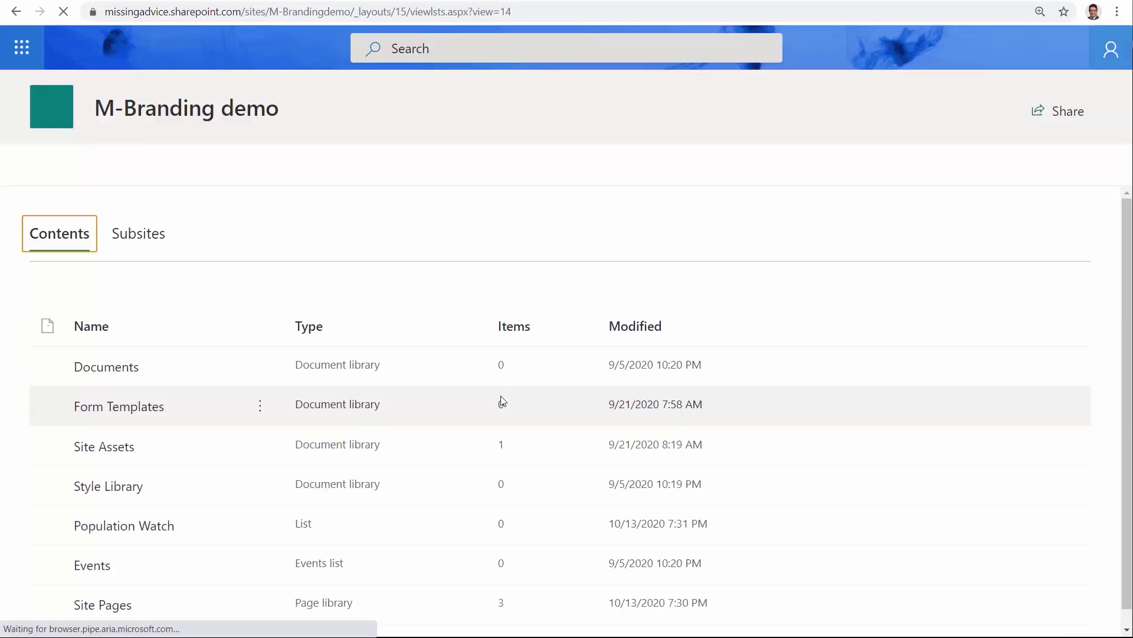
# Step: Open the Population Watch list and create a Number column named "Population"
pyautogui.scroll(-1, 314, 521)
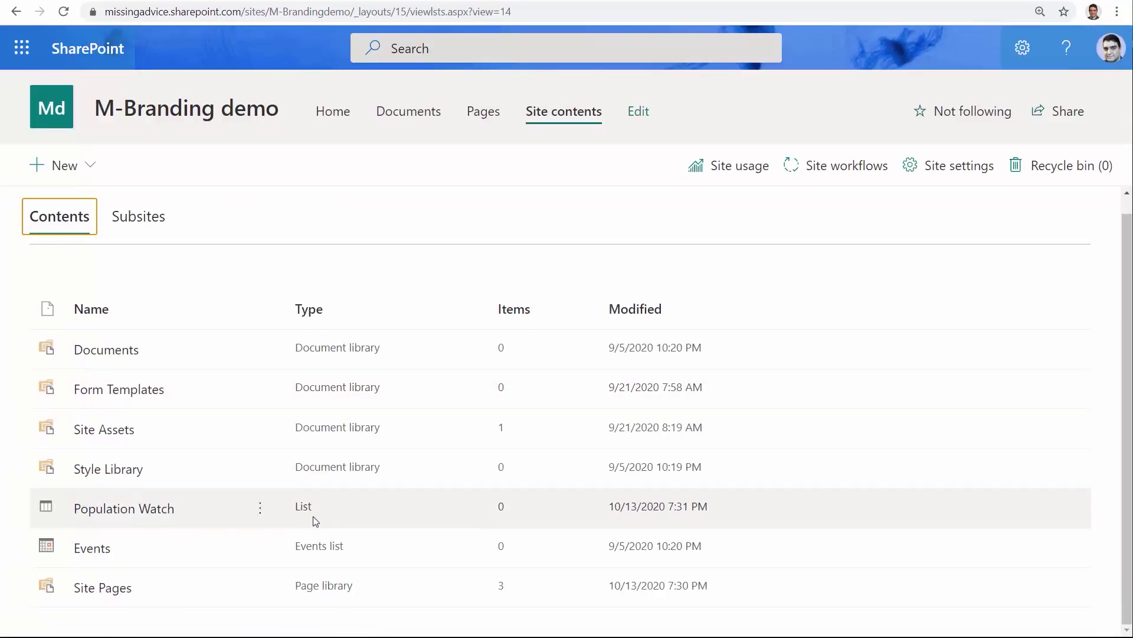
pyautogui.click(119, 511)
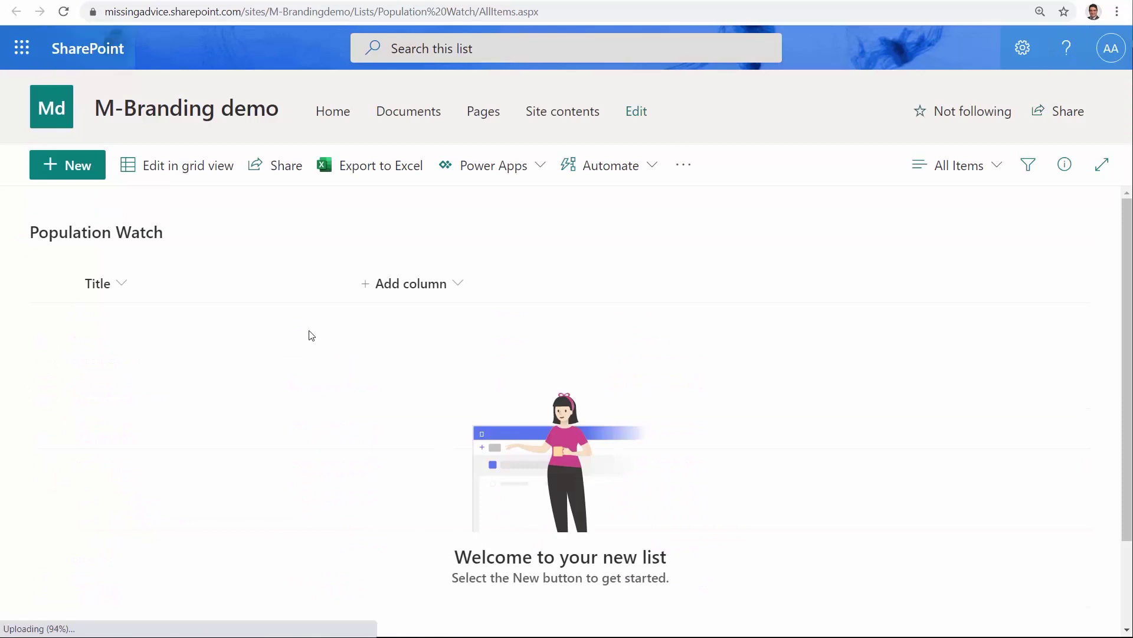
pyautogui.click(439, 298)
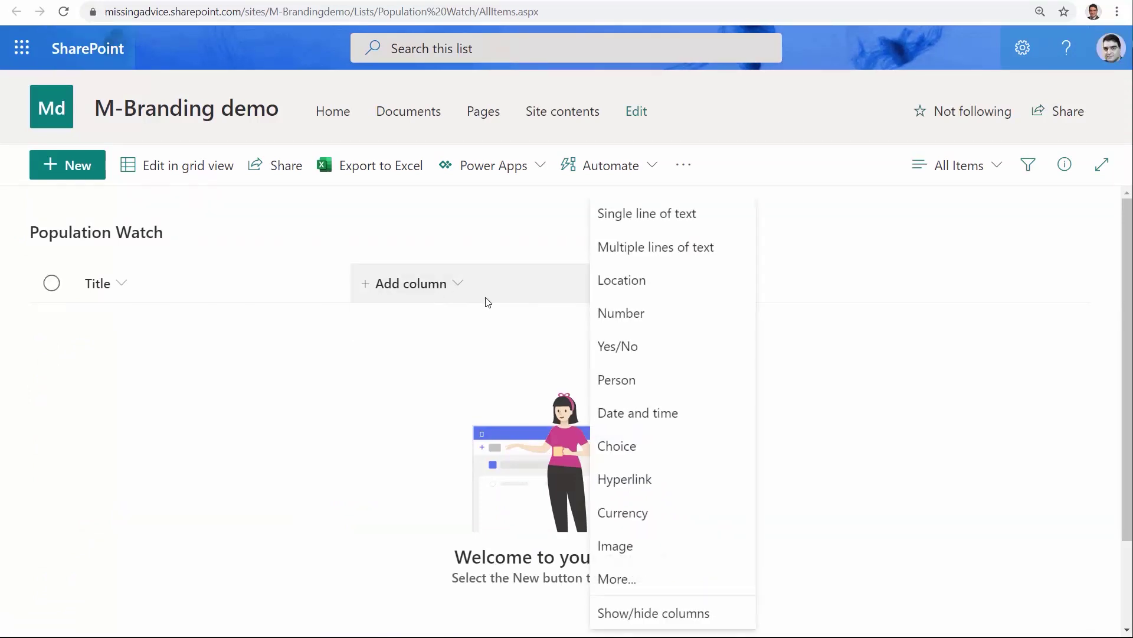
pyautogui.click(624, 326)
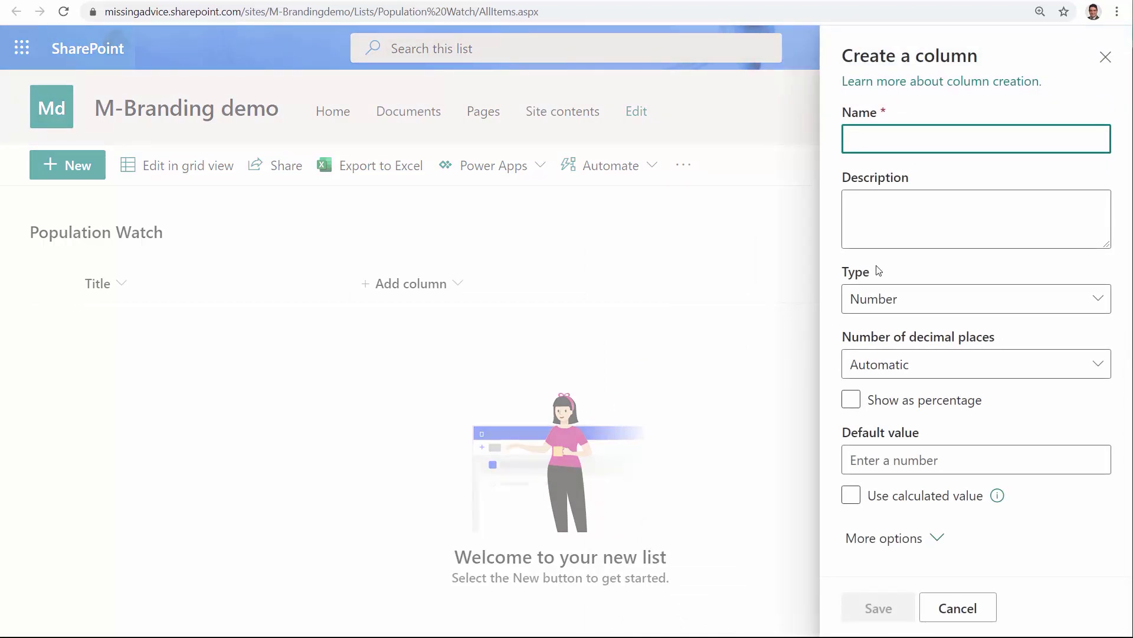
pyautogui.write('Population')
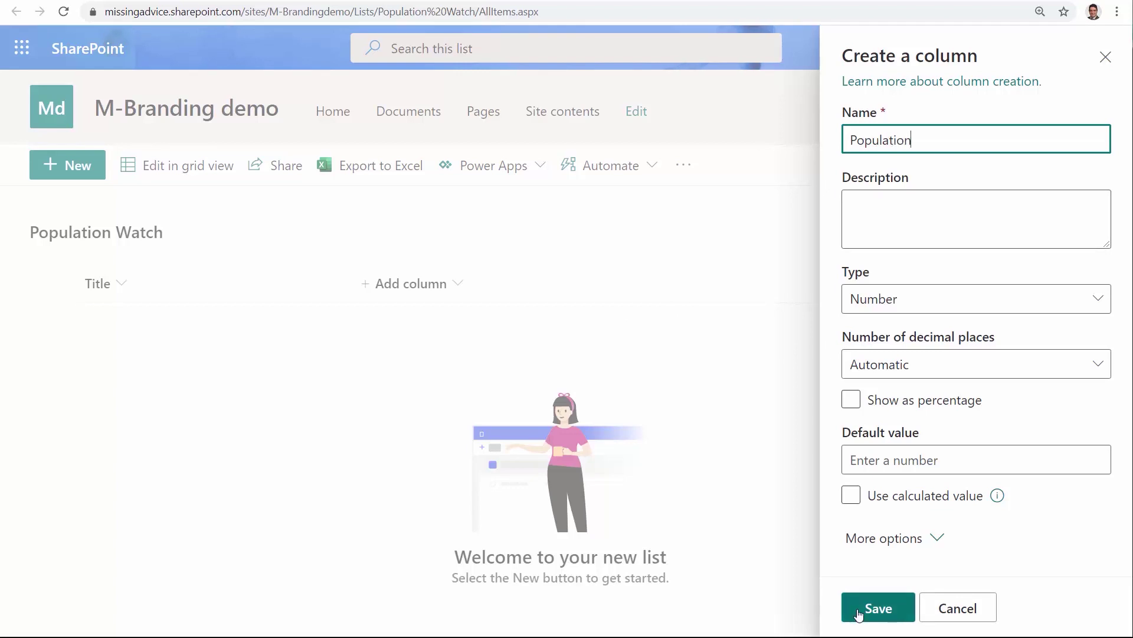
pyautogui.click(877, 608)
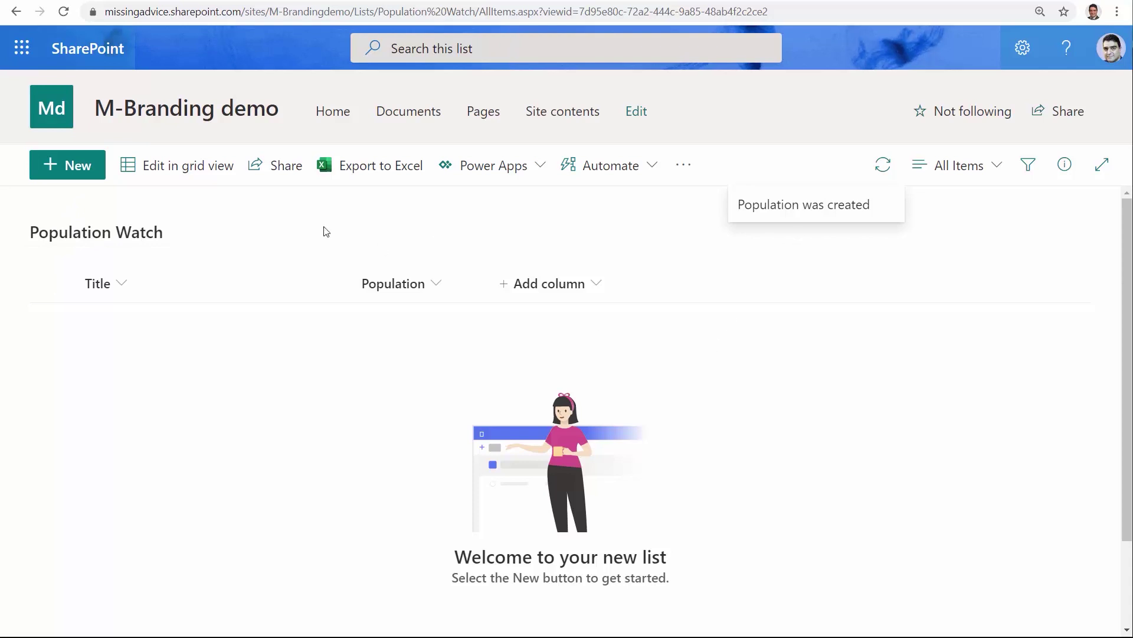
# Step: Edit the list in grid view and add six items titled 2015 through 2020
pyautogui.click(173, 166)
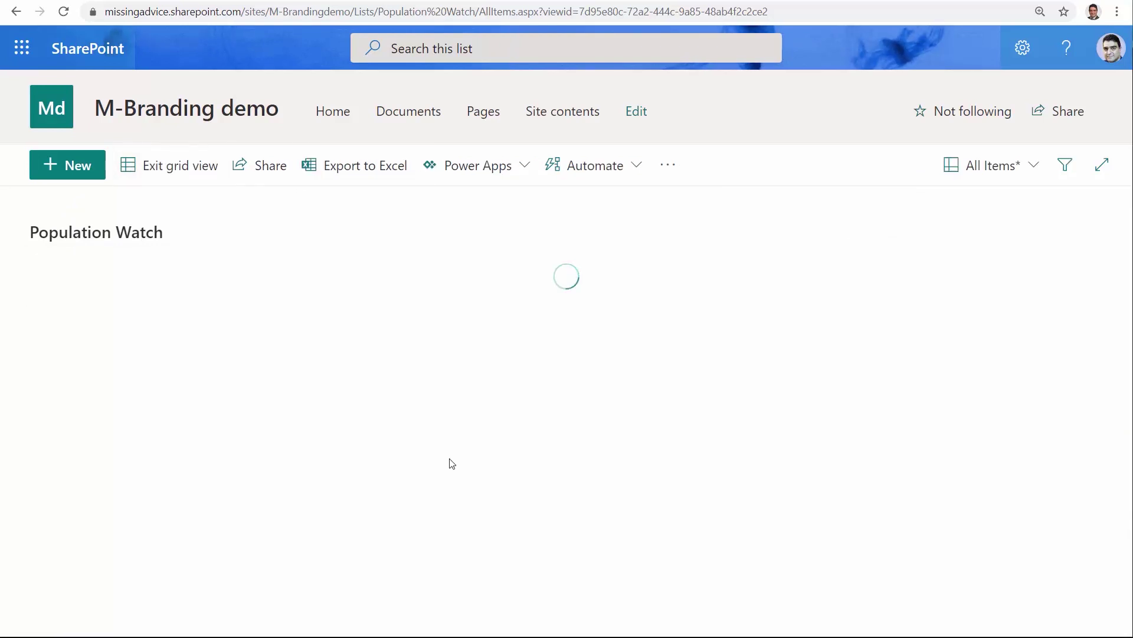
pyautogui.click(147, 320)
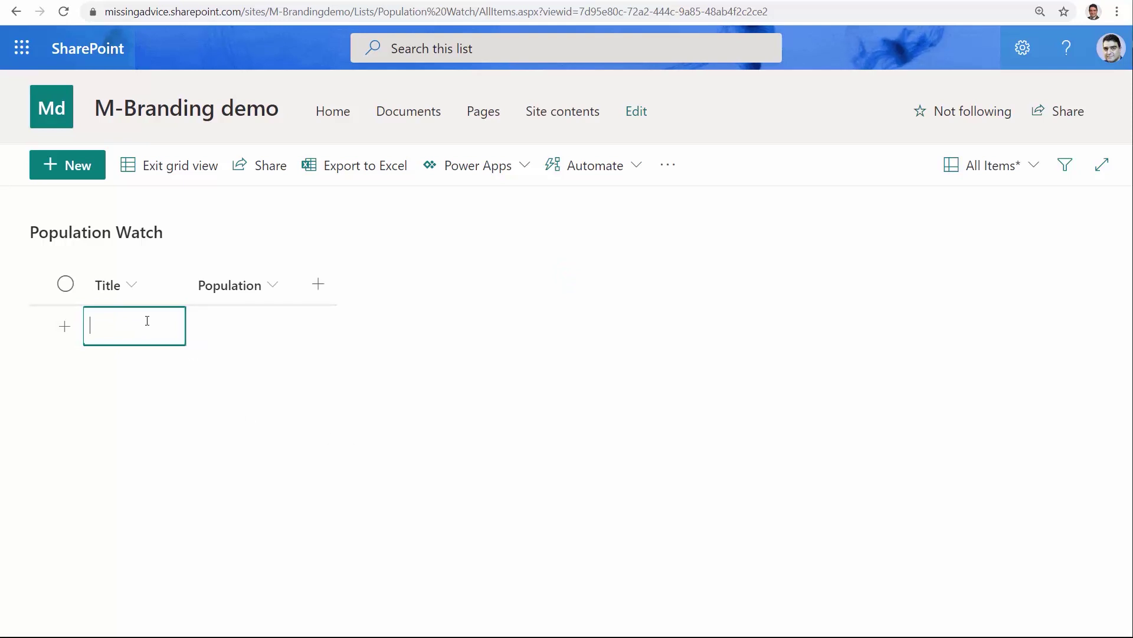
pyautogui.write('2015')
pyautogui.press('Return')
pyautogui.write('20')
pyautogui.press('Return')
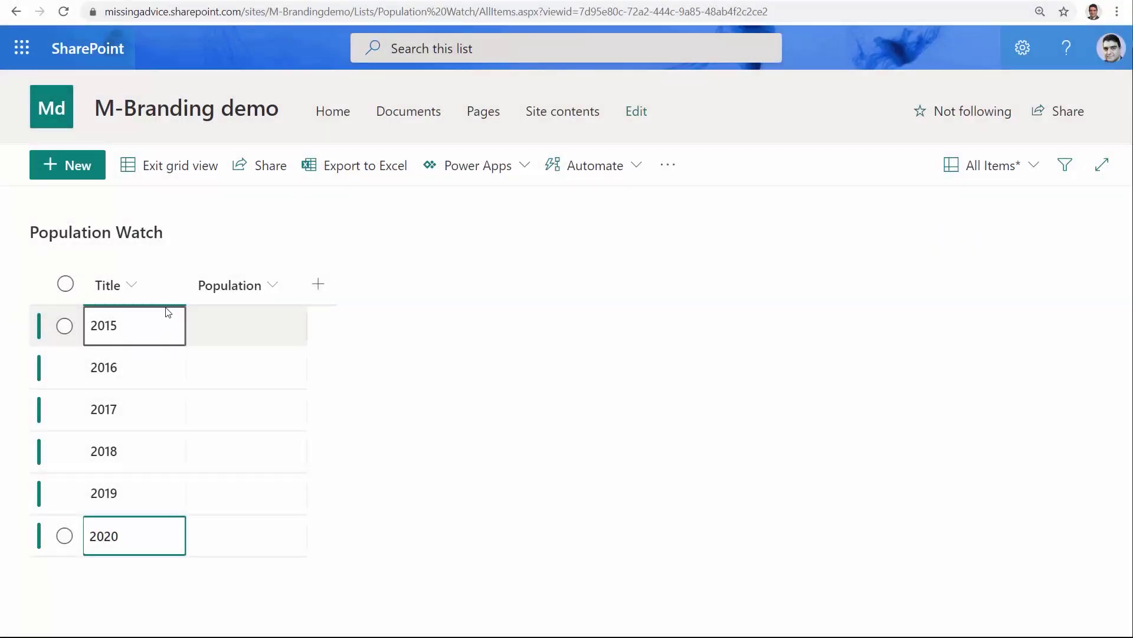
# Step: Fill the Population values for 2015 to 2020 with 145,000, 150,000, 151,000, 147,000, 120,000 and 102,000, and exit grid view
pyautogui.click(230, 326)
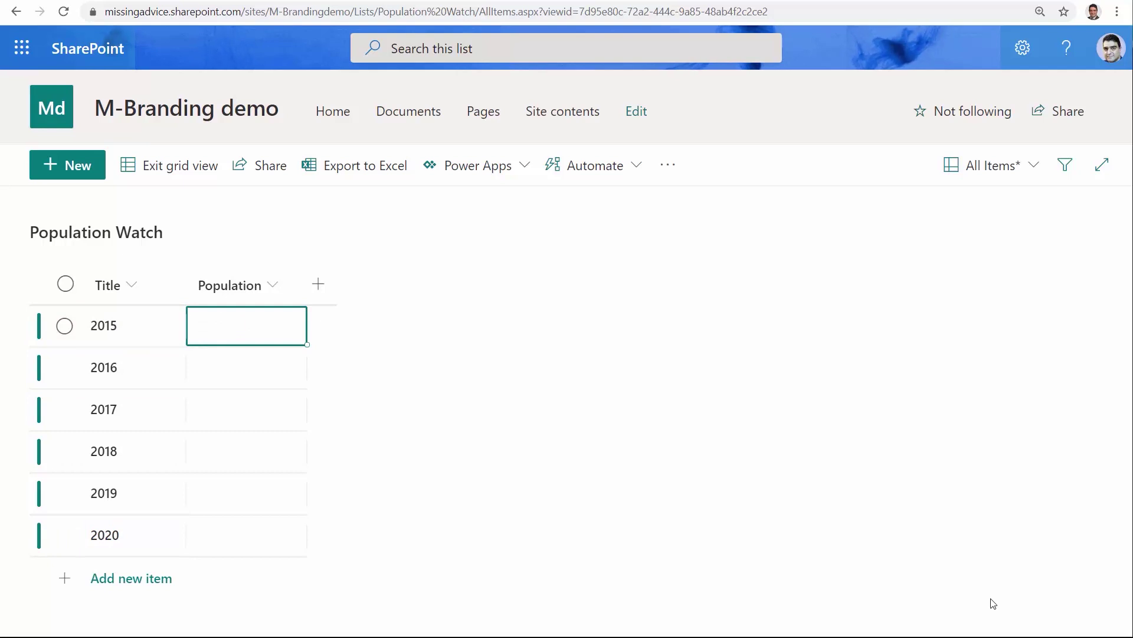
pyautogui.write('145,000')
pyautogui.press('Return')
pyautogui.write('15')
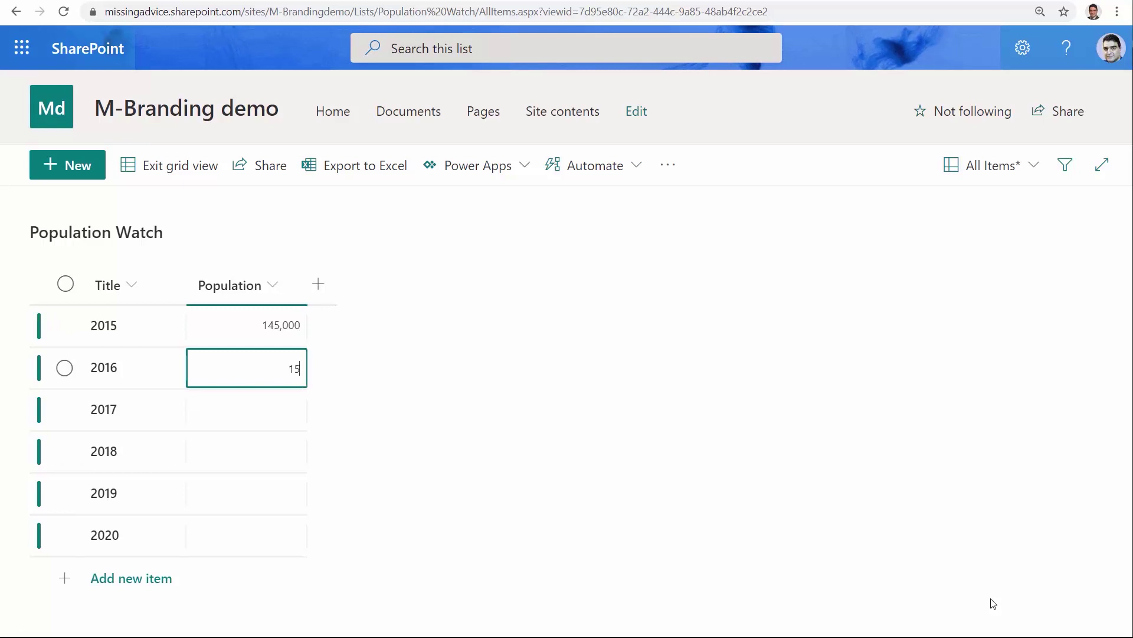
pyautogui.write('0,00')
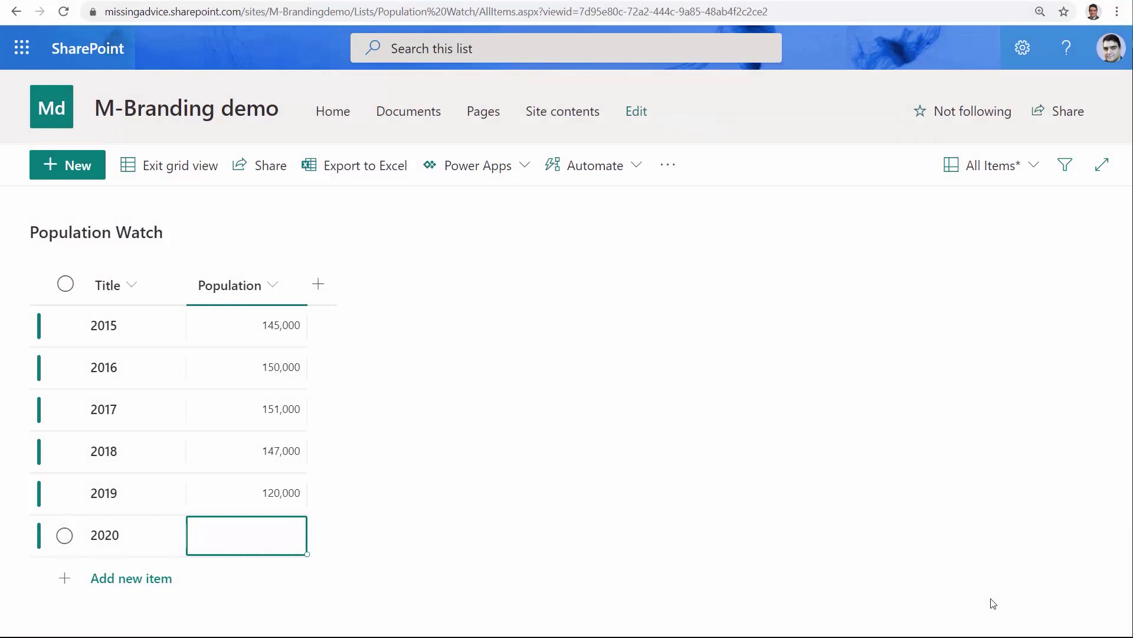
pyautogui.write('102000')
pyautogui.press('Return')
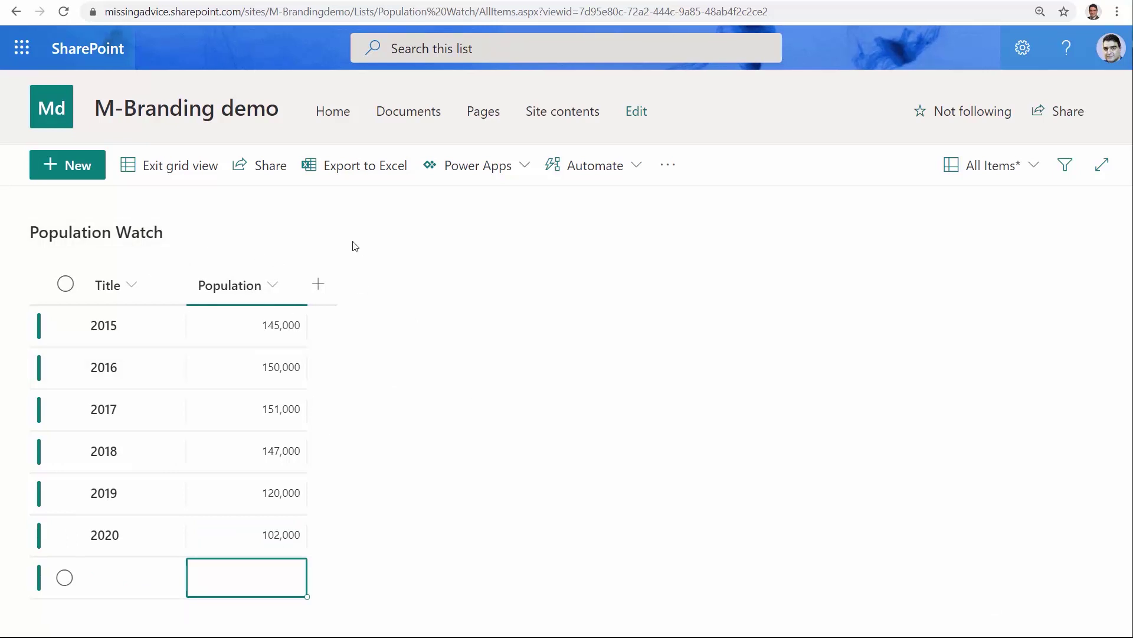
pyautogui.click(187, 167)
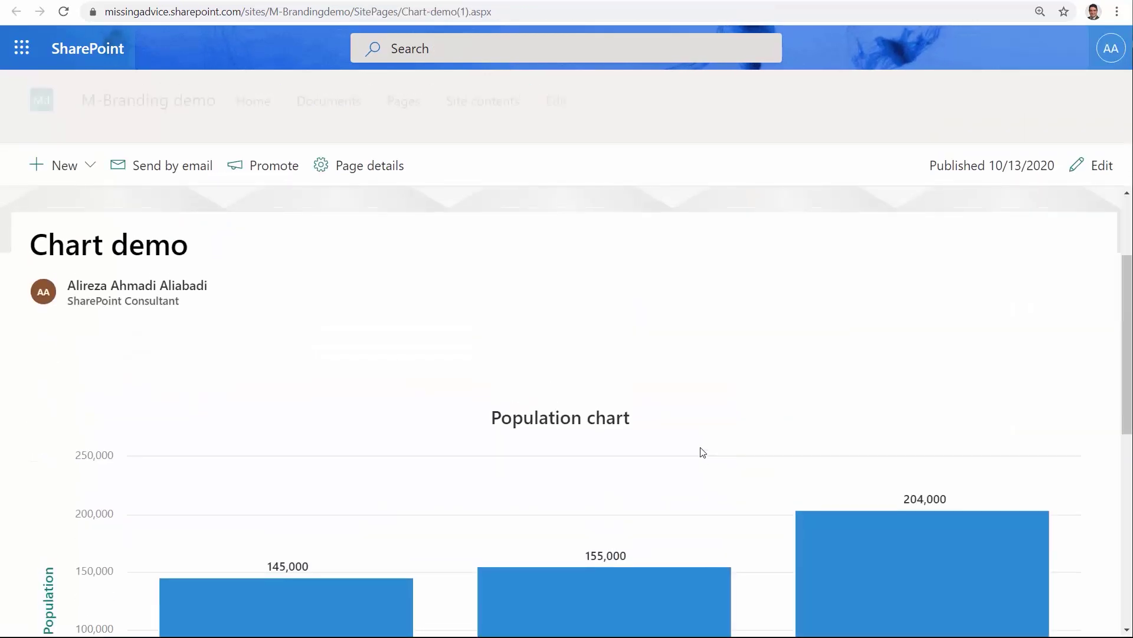
# Step: Edit the Chart demo page and add a second Quick chart web part below the existing population chart
pyautogui.scroll(-8, 574, 433)
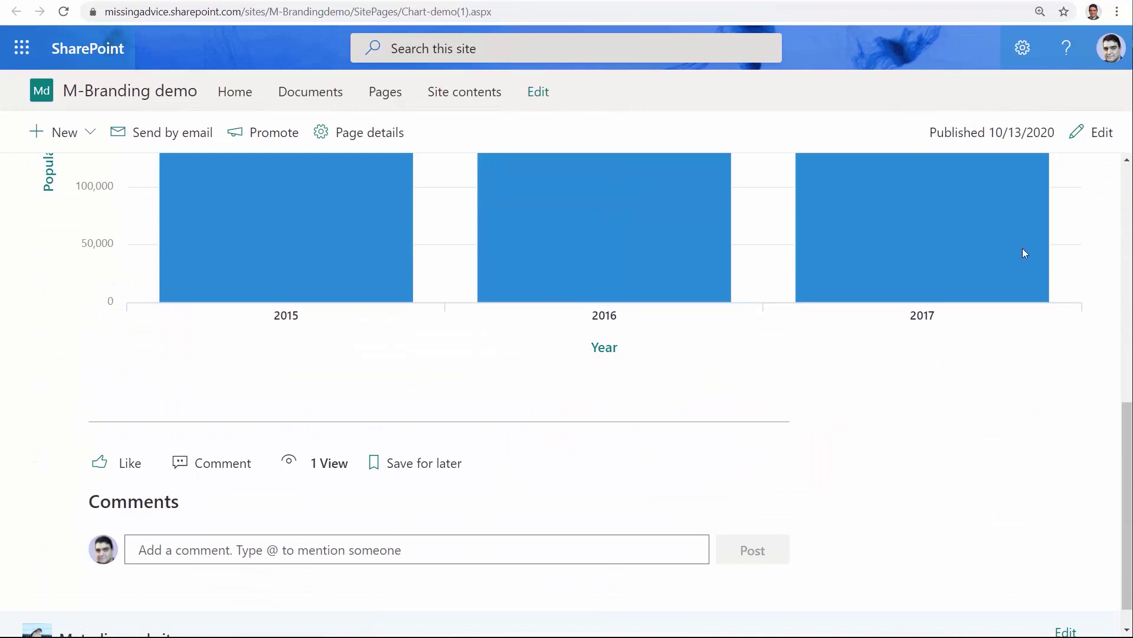
pyautogui.click(1102, 132)
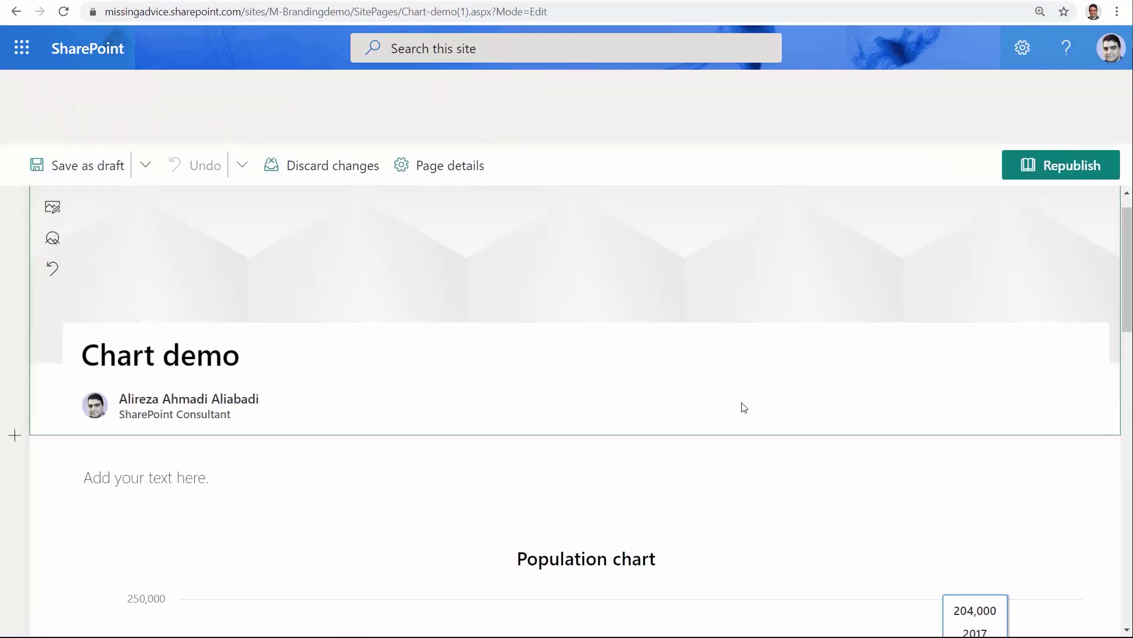
pyautogui.scroll(-10, 742, 401)
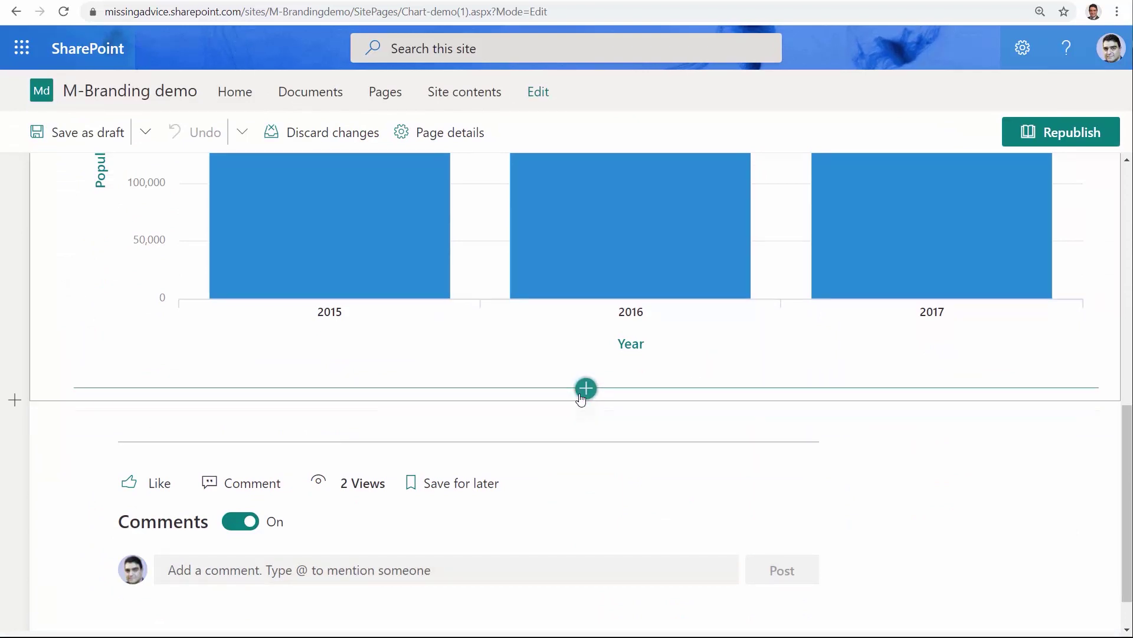
pyautogui.click(586, 388)
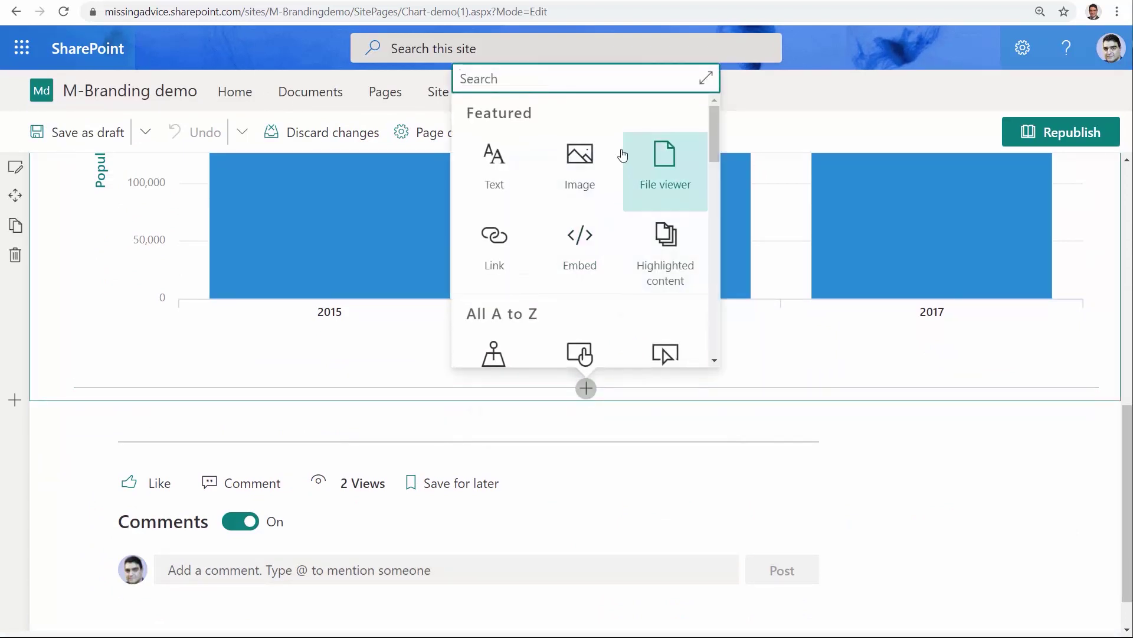
pyautogui.write('Quick chart')
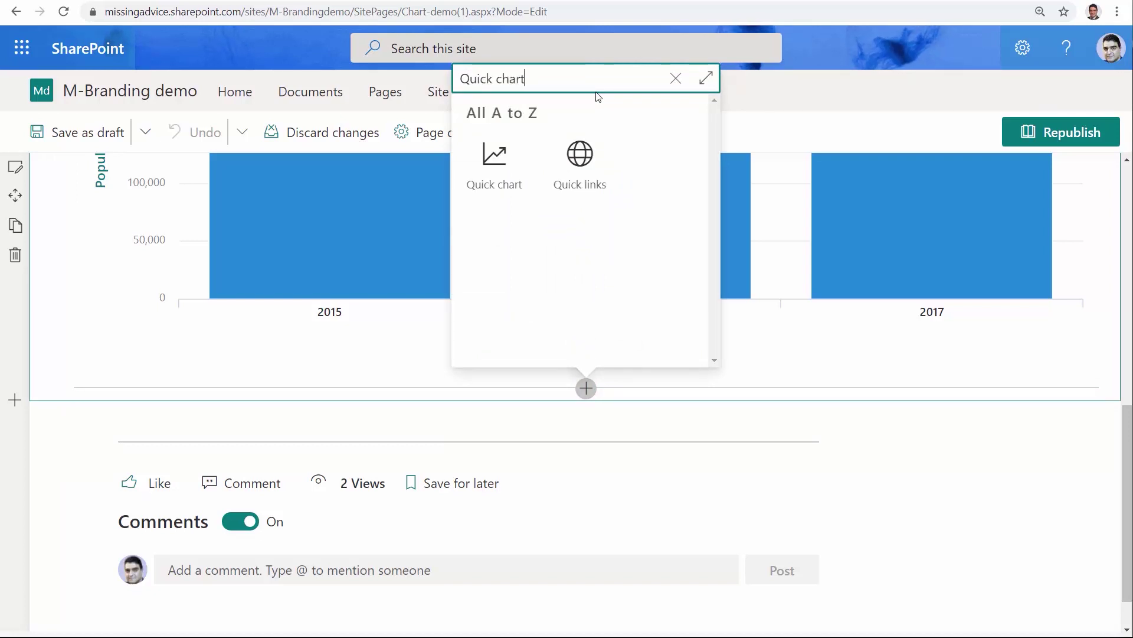
pyautogui.click(494, 160)
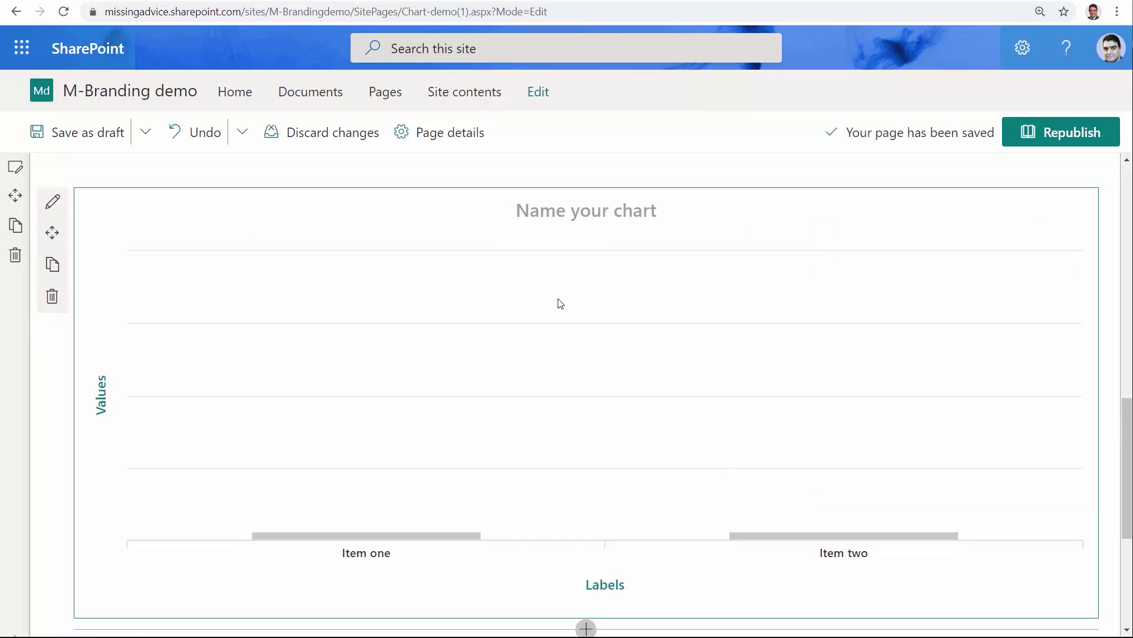
# Step: Set the new chart to get its data from the Population Watch list on this site
pyautogui.click(53, 203)
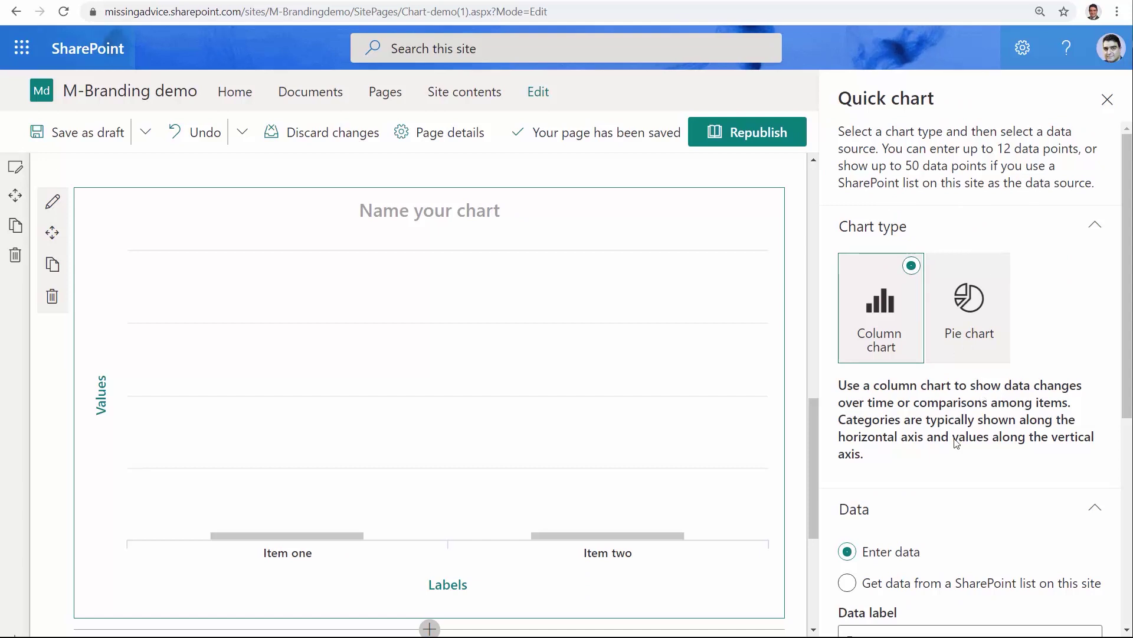
pyautogui.scroll(-5, 957, 440)
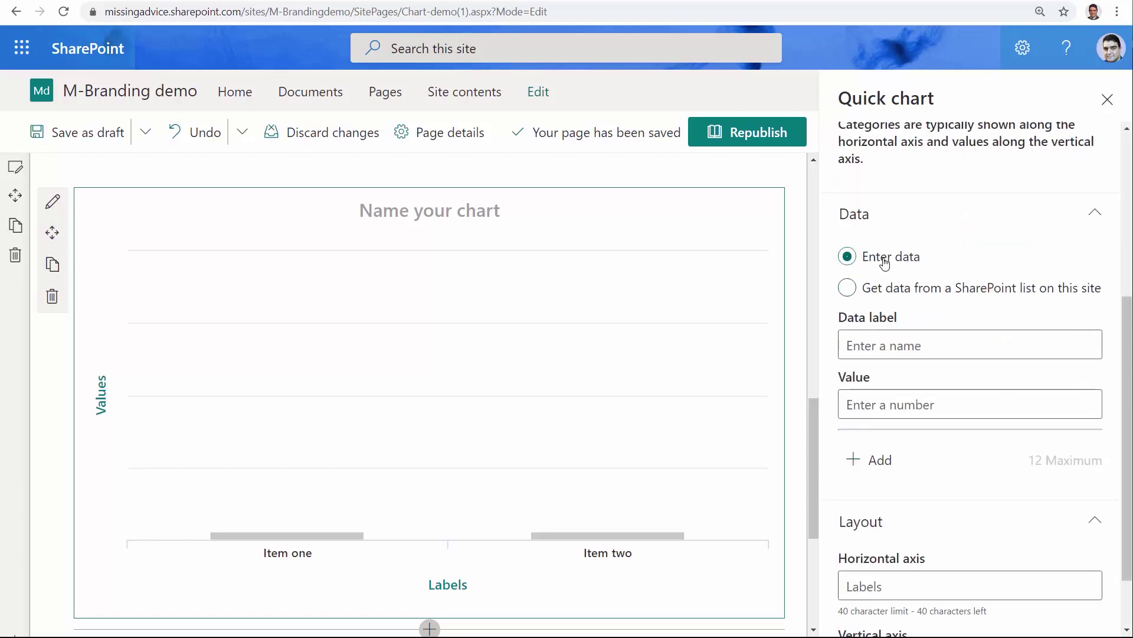
pyautogui.click(855, 296)
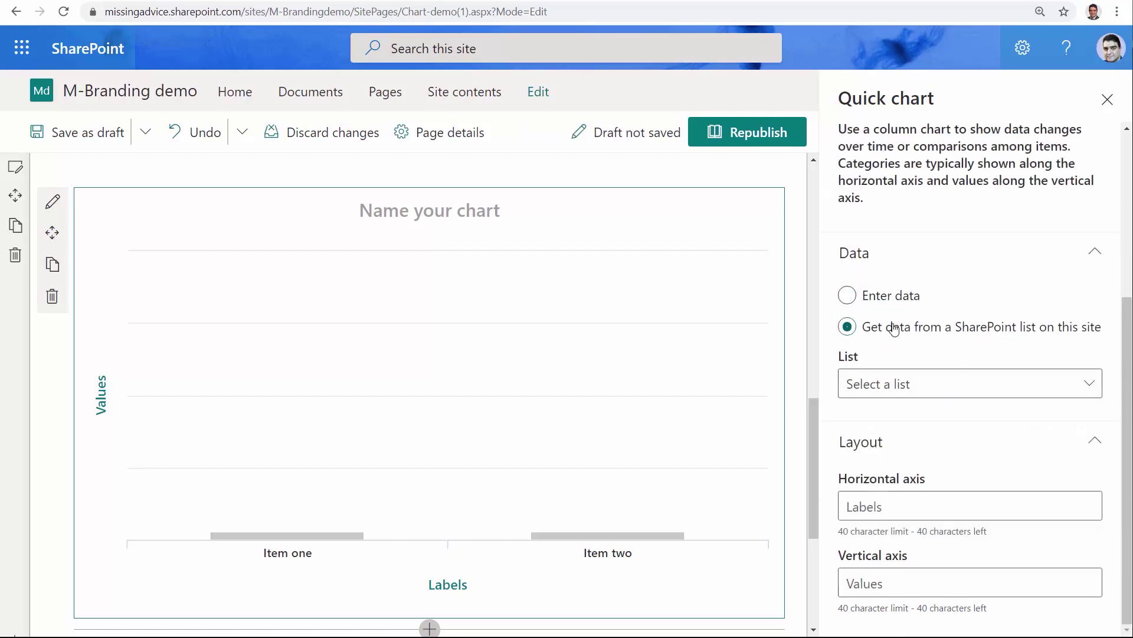
pyautogui.click(1092, 388)
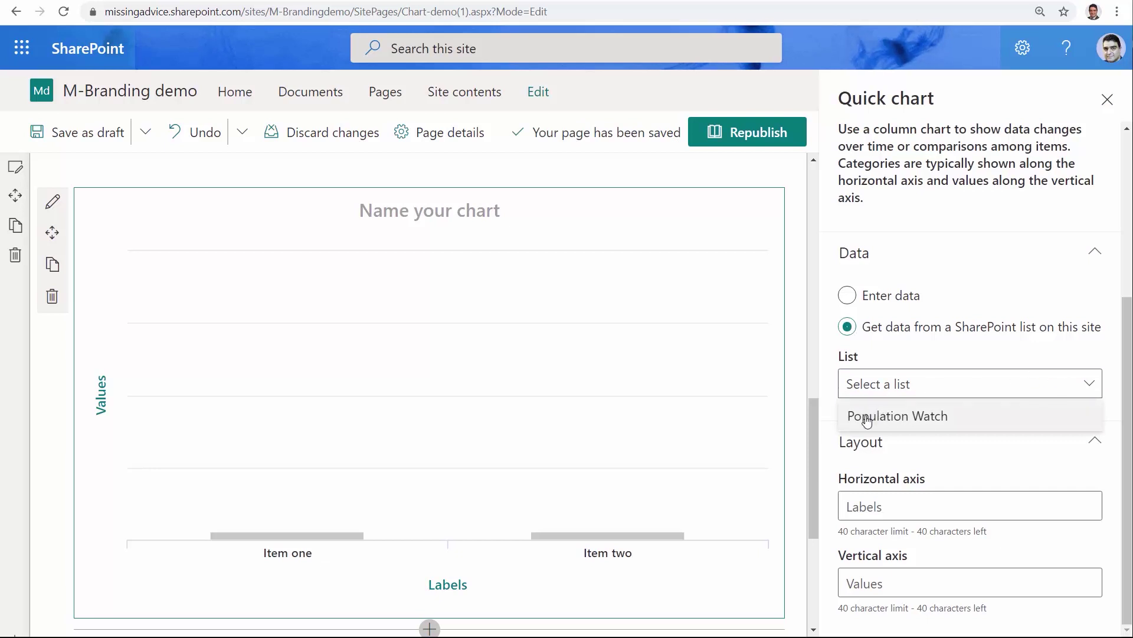
pyautogui.click(866, 420)
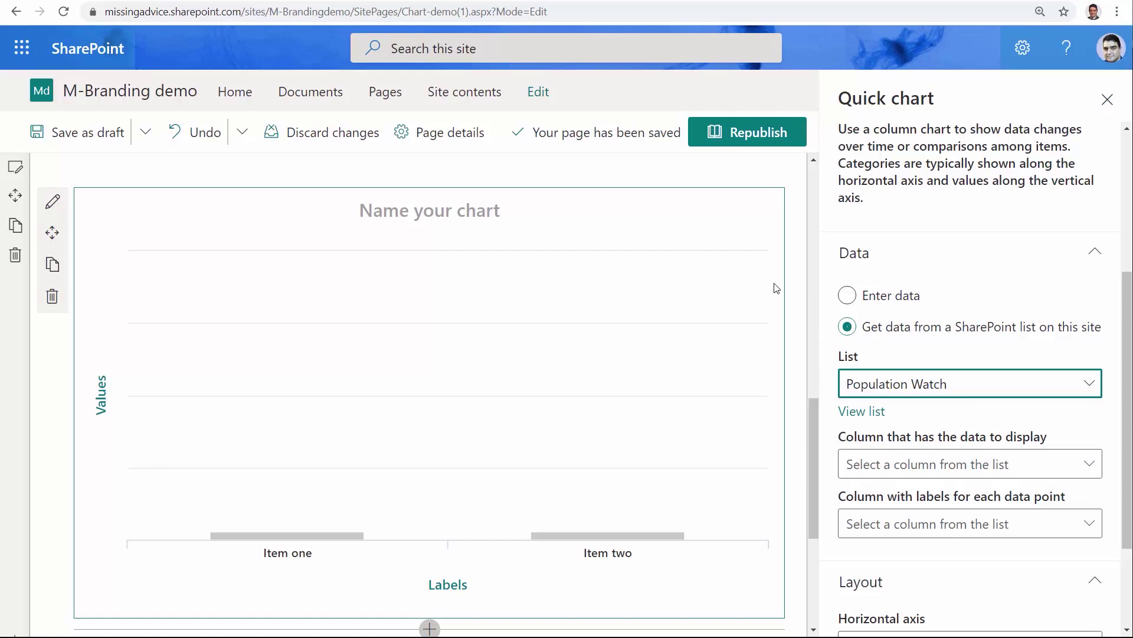
# Step: Use the Population column as the chart's data and the Title column as its data point labels
pyautogui.click(1088, 468)
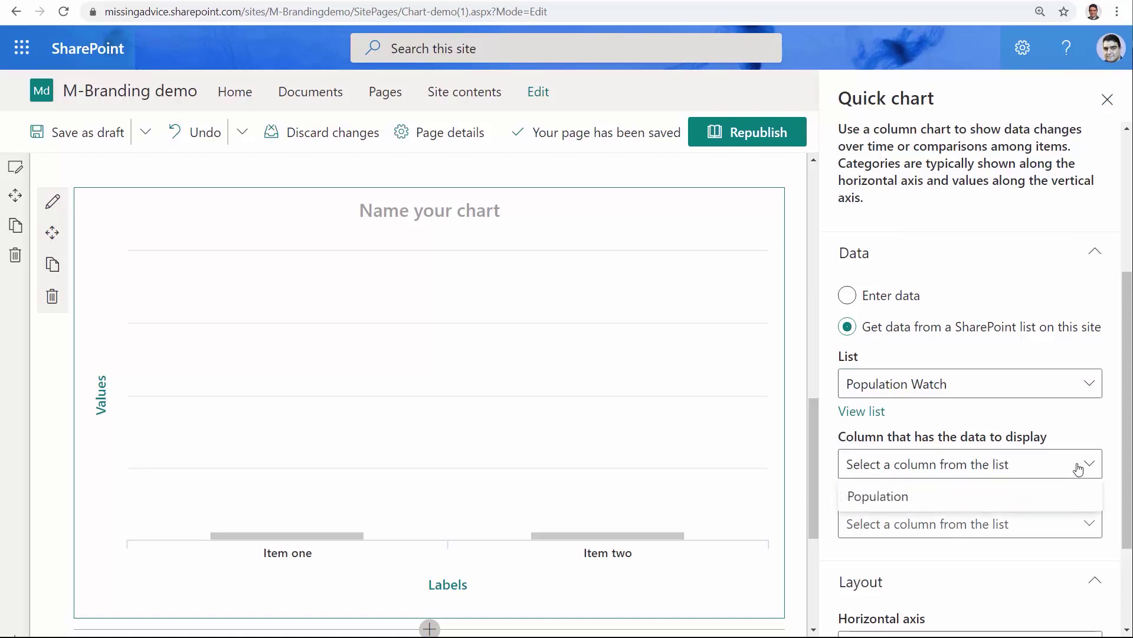
pyautogui.click(919, 501)
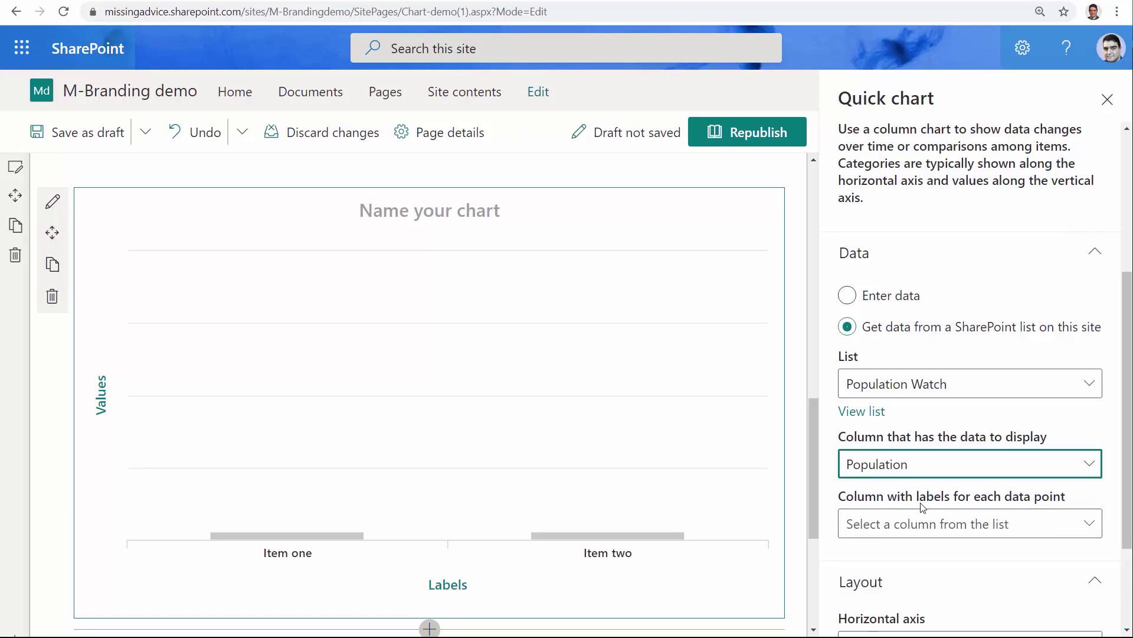
pyautogui.click(1075, 523)
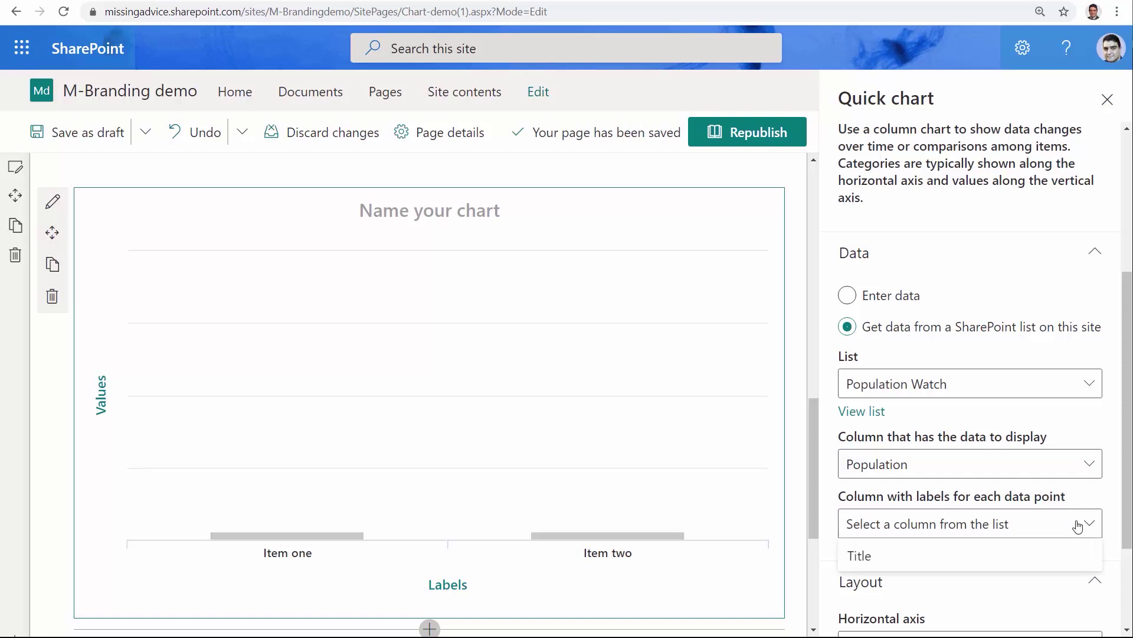
pyautogui.click(891, 557)
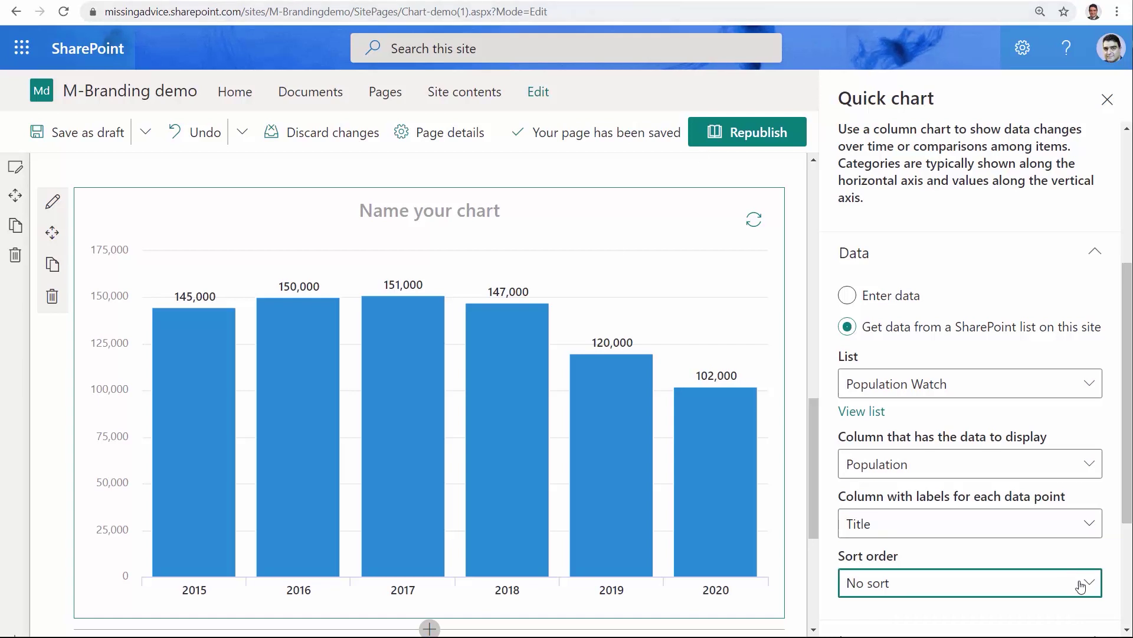
pyautogui.click(1081, 586)
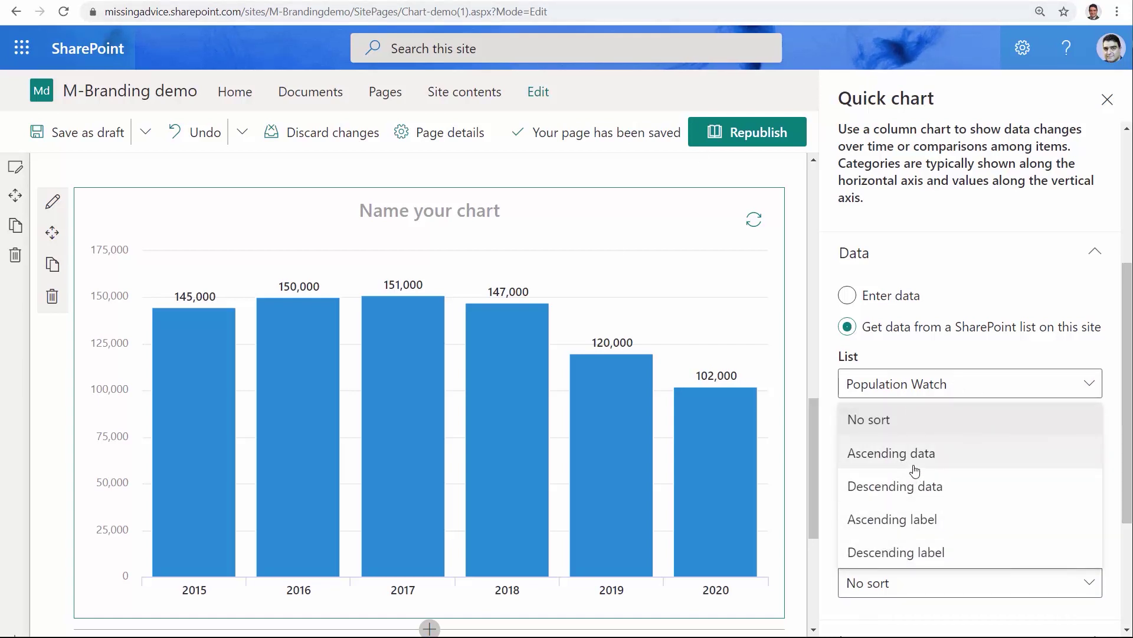
pyautogui.click(1036, 204)
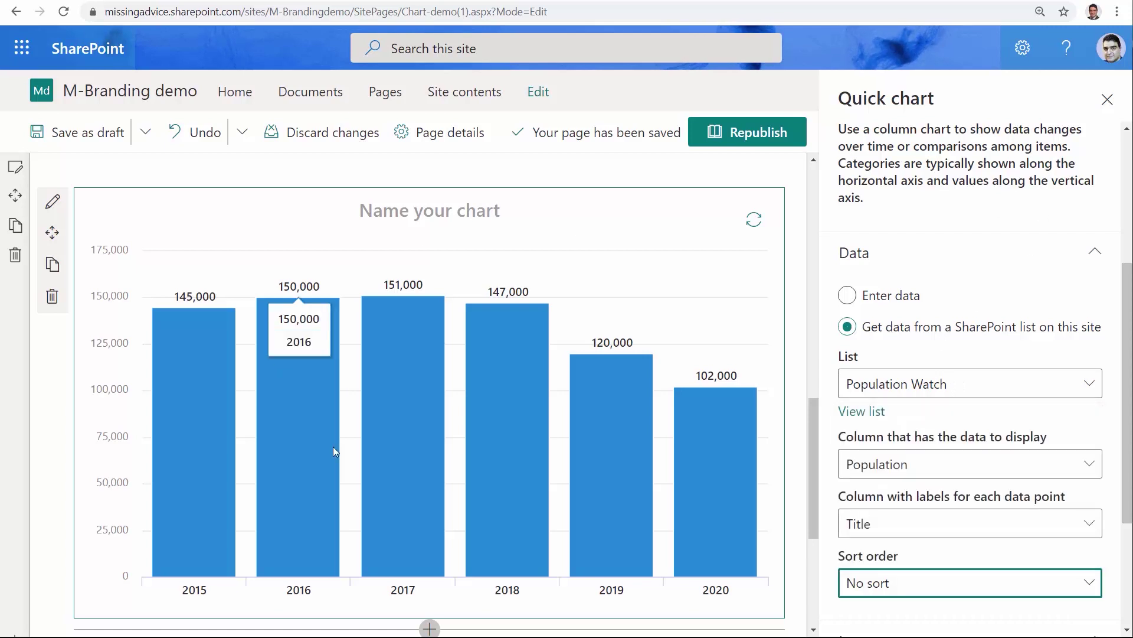
pyautogui.moveTo(541, 408)
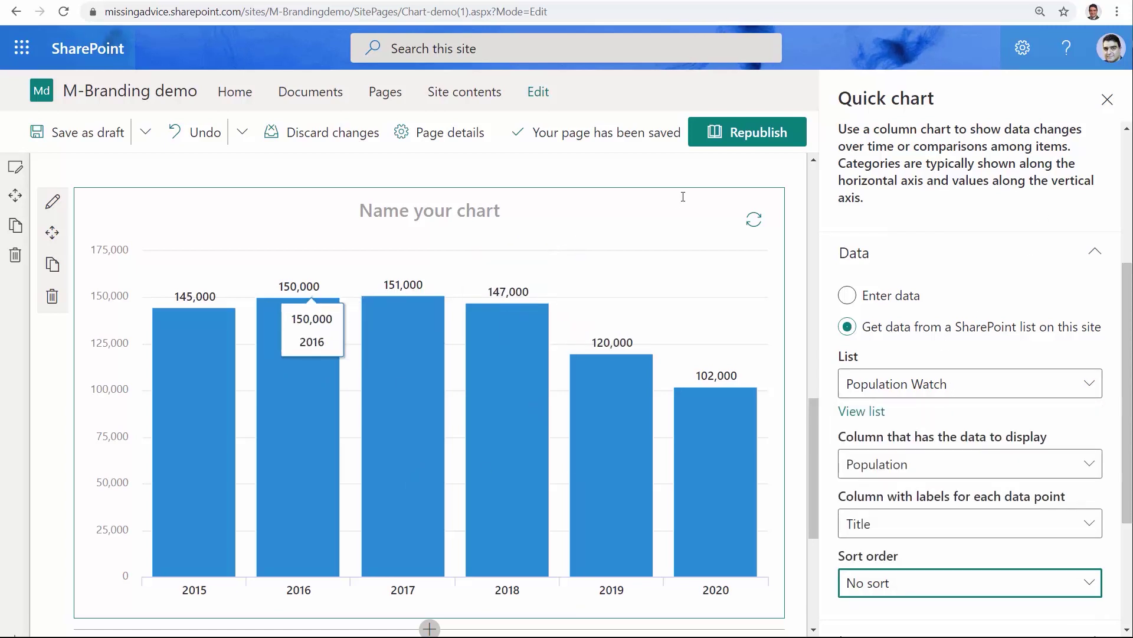
# Step: Title the list-based chart "City population over years" and republish the page
pyautogui.click(504, 213)
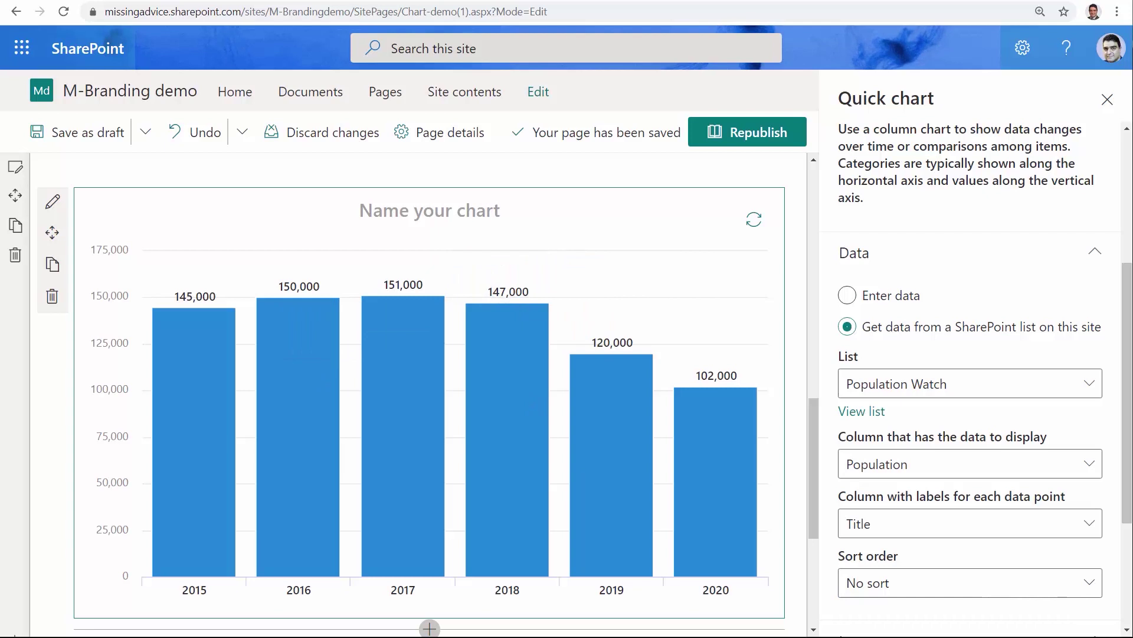
pyautogui.write('Ci')
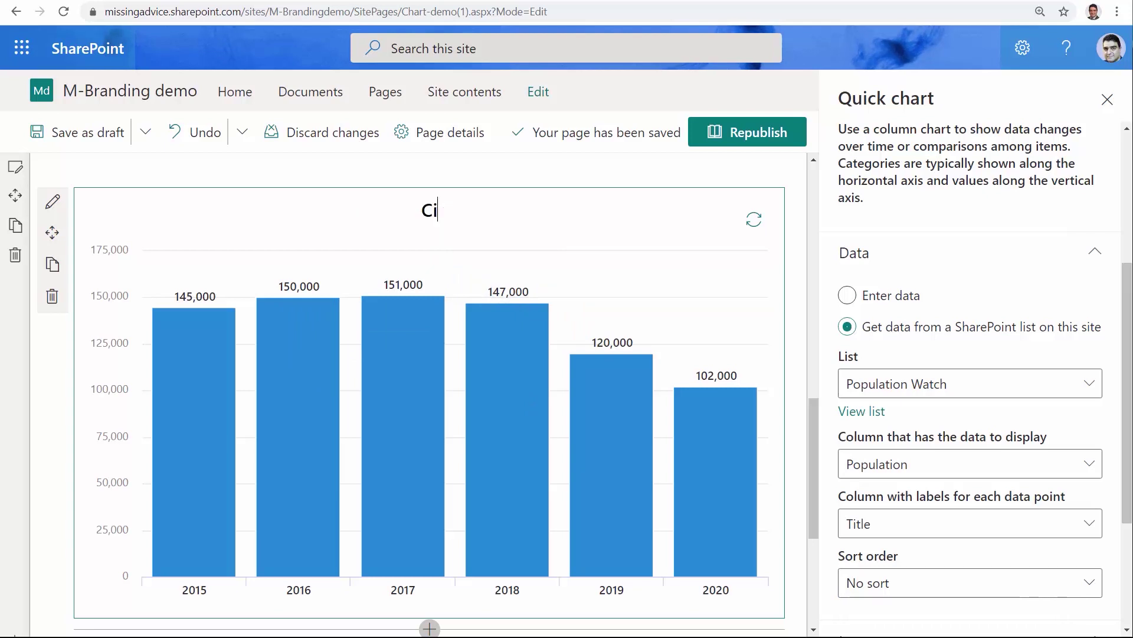
pyautogui.write('ty popula')
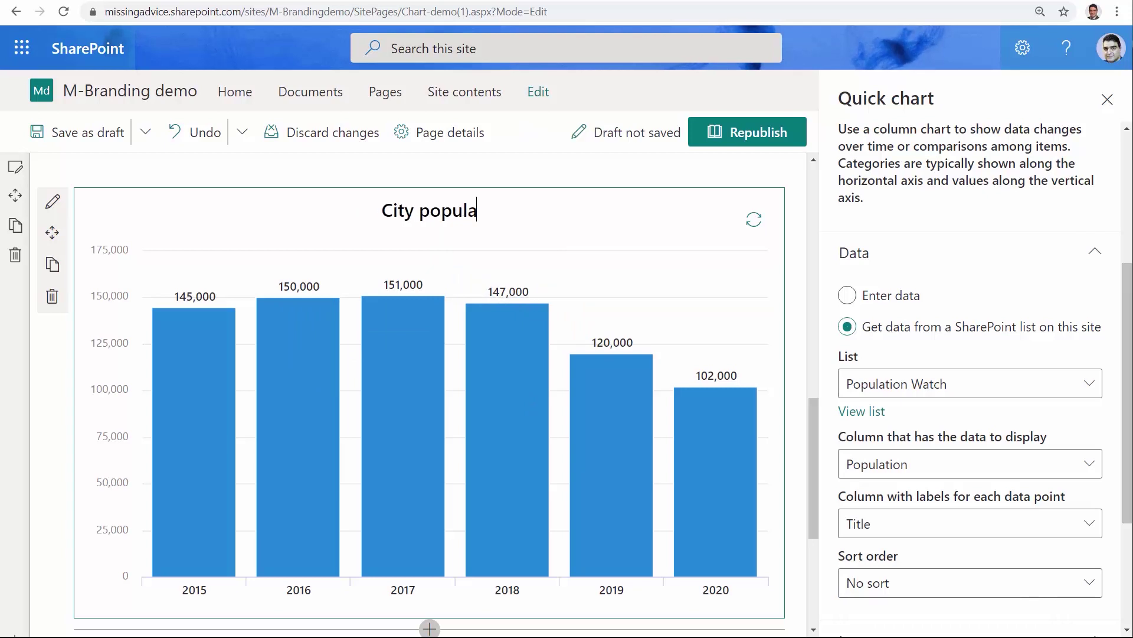
pyautogui.write('tion over years')
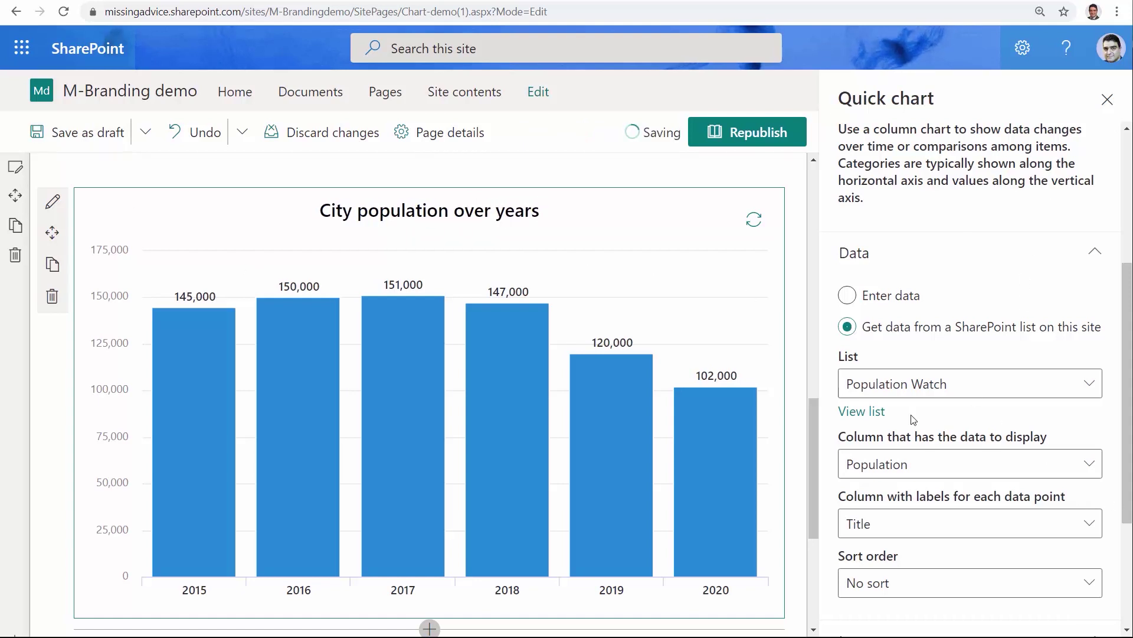
pyautogui.click(94, 140)
pyautogui.click(1063, 131)
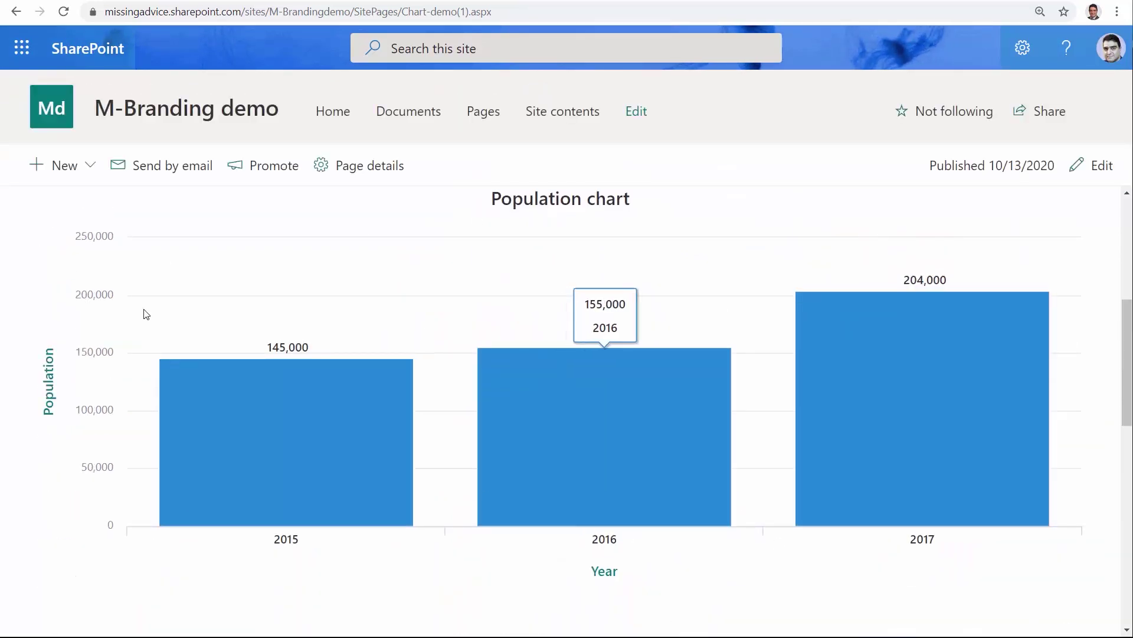
pyautogui.scroll(-8, 694, 464)
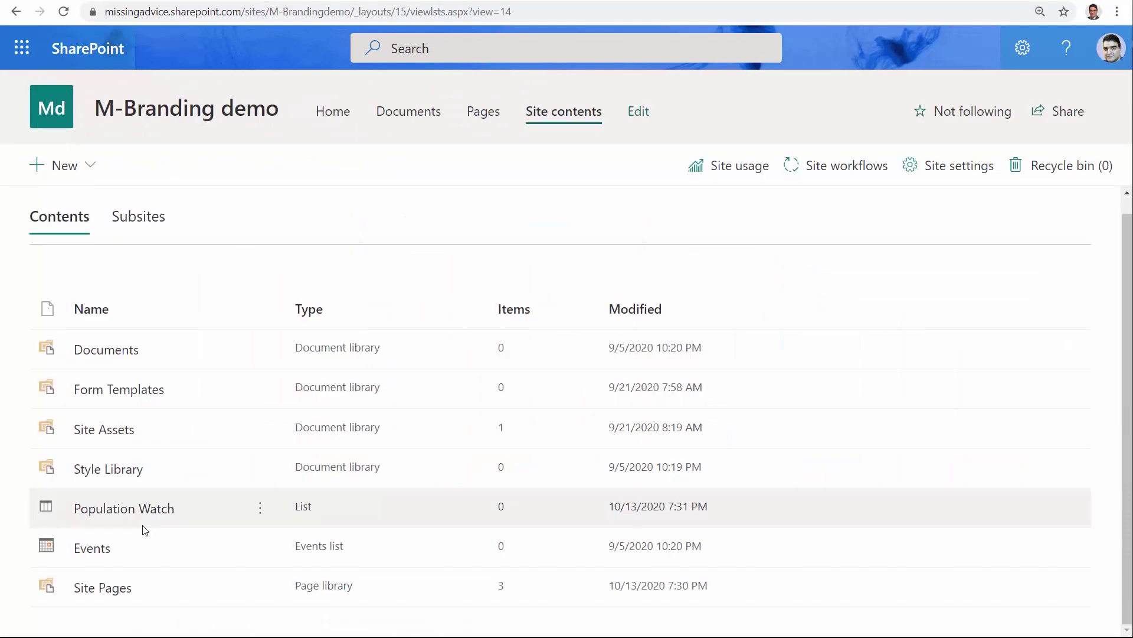
# Step: Edit the 2020 item in the Population Watch list, set its Population to 350,000 and save it
pyautogui.click(147, 507)
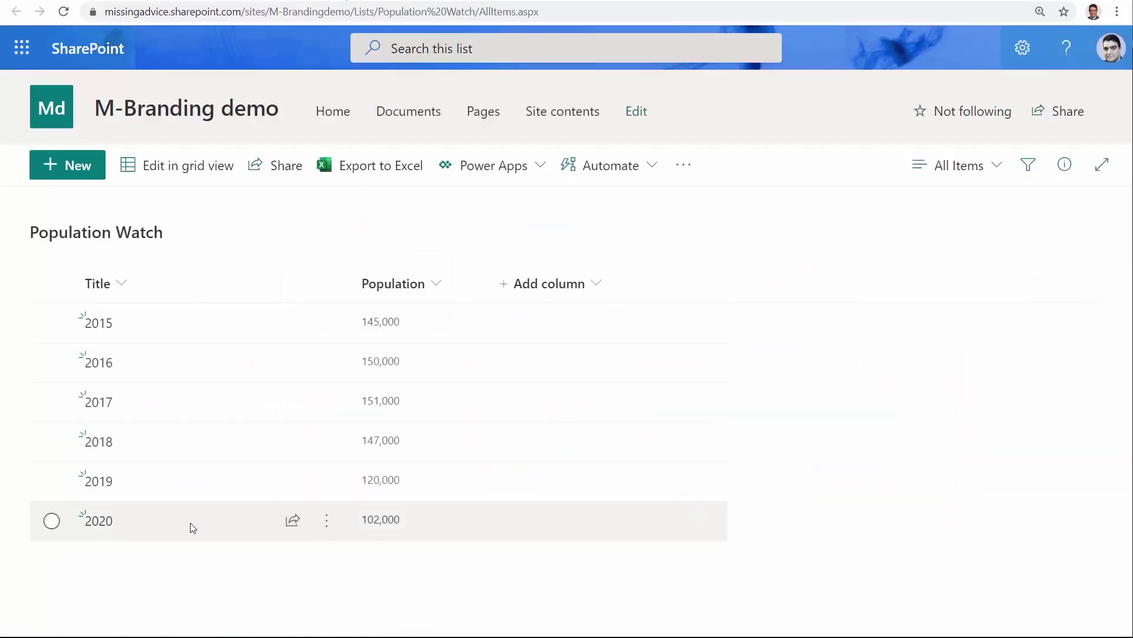
pyautogui.click(325, 525)
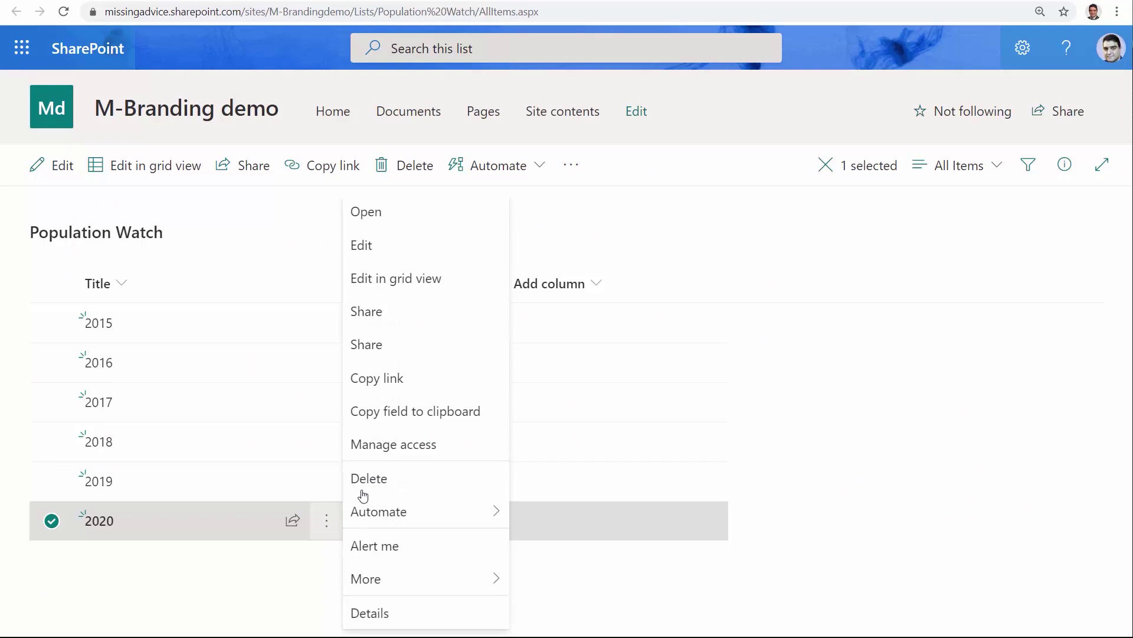
pyautogui.click(362, 243)
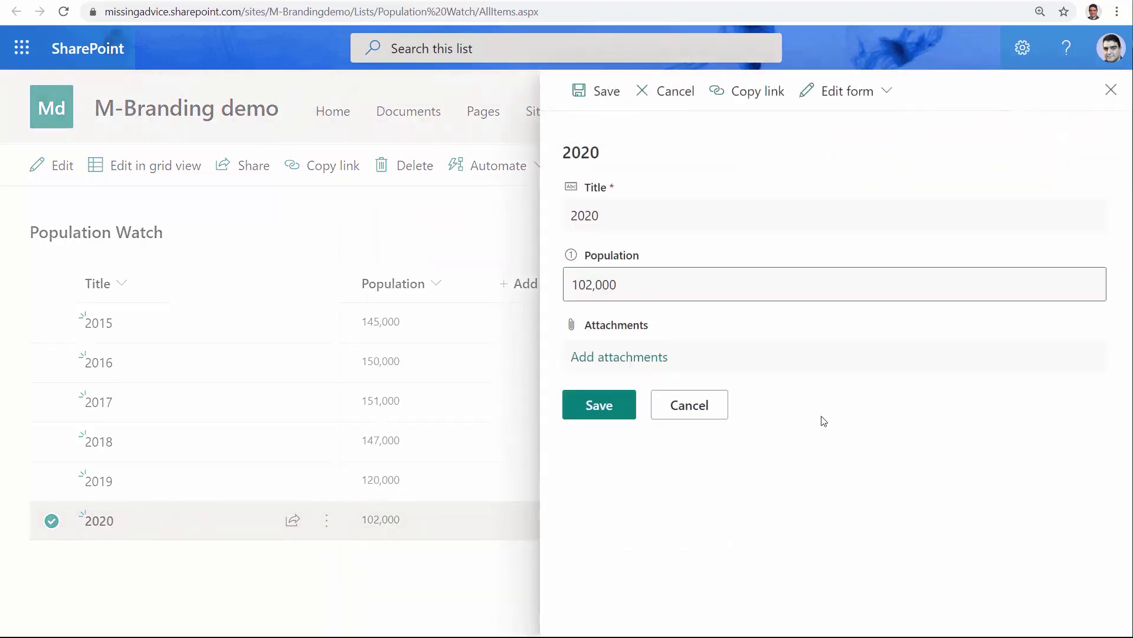
pyautogui.doubleClick(655, 295)
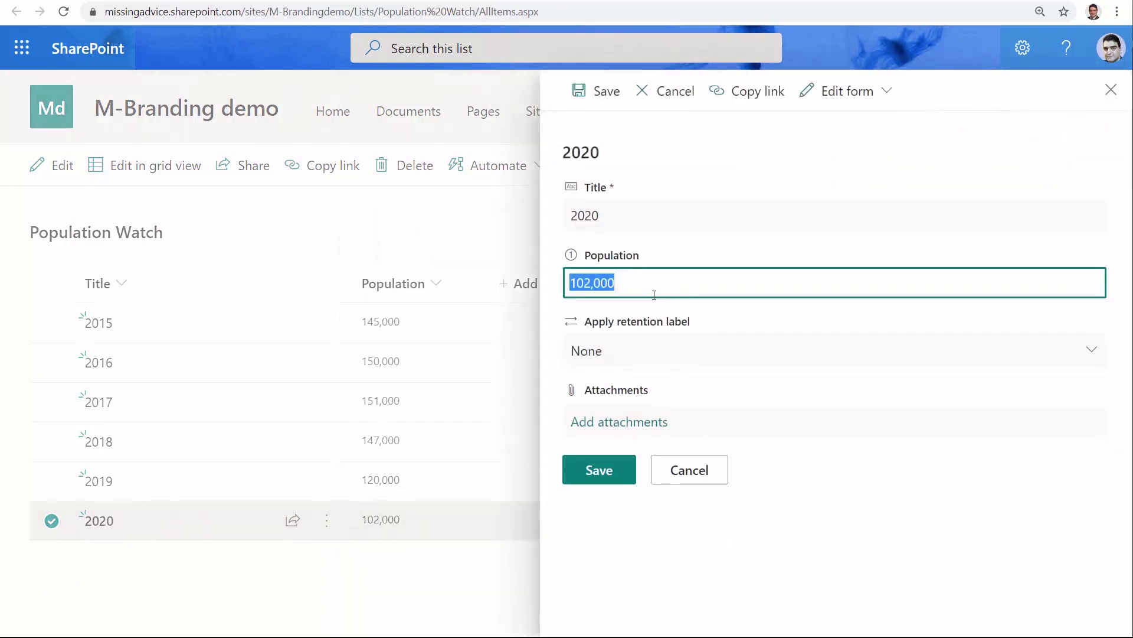
pyautogui.write('35000')
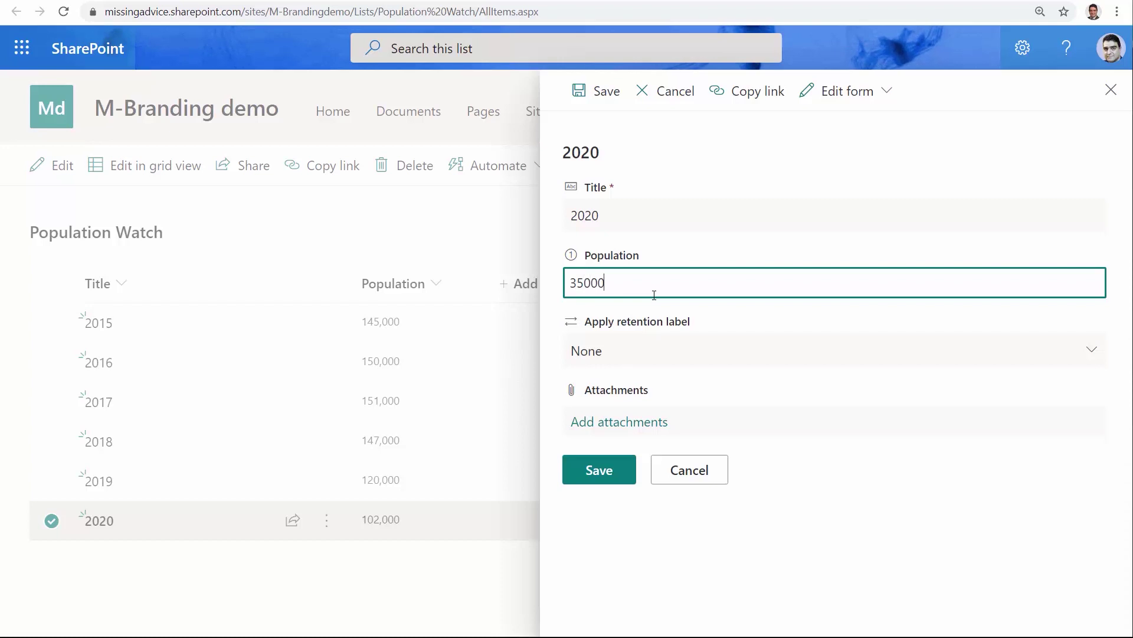
pyautogui.click(614, 479)
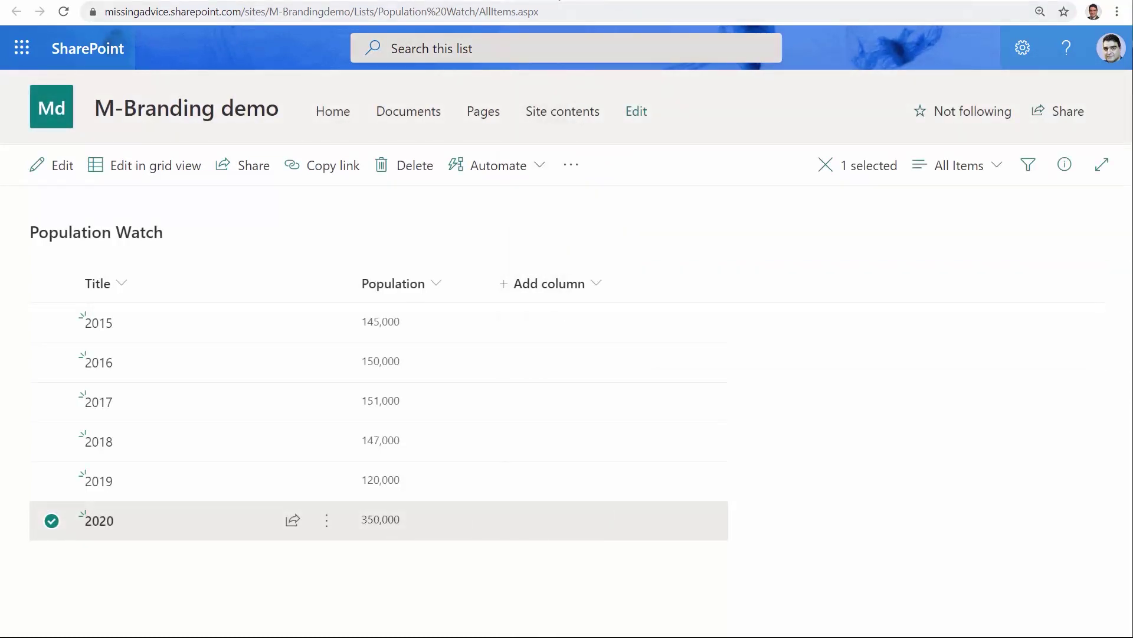
# Step: Return to the published Chart demo page and reload it to check the list-based chart
pyautogui.click(448, 1)
pyautogui.click(514, 11)
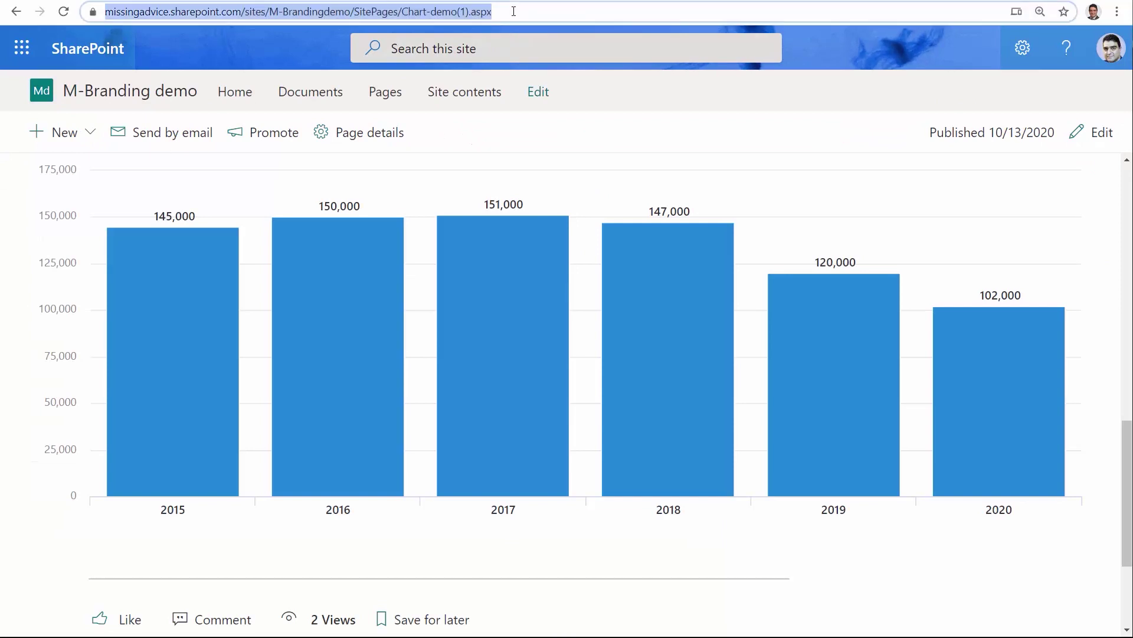
pyautogui.press('Return')
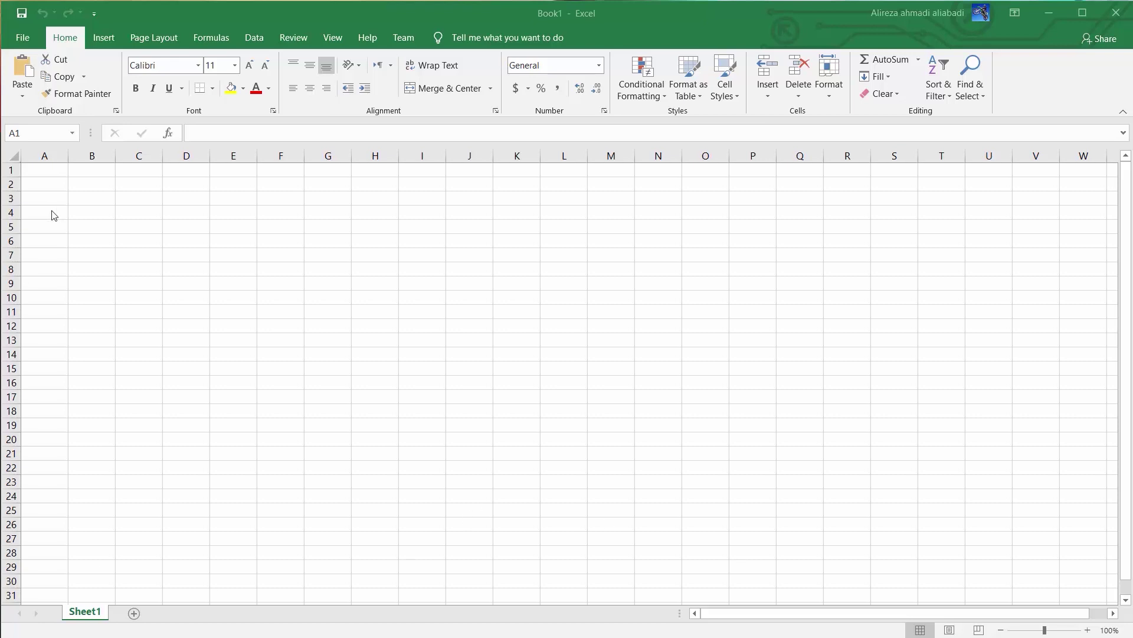
# Step: Switch to the blank Excel workbook and enter the headers City in A1 and Population in B1
pyautogui.click(52, 173)
pyautogui.write('City')
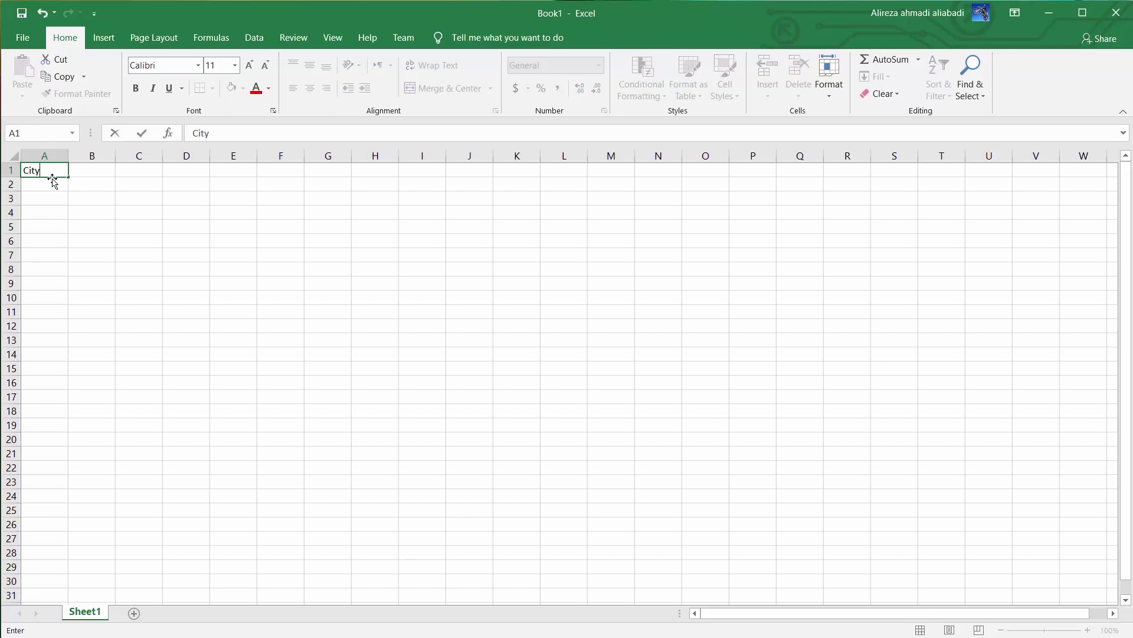
pyautogui.press('Tab')
pyautogui.write('Population')
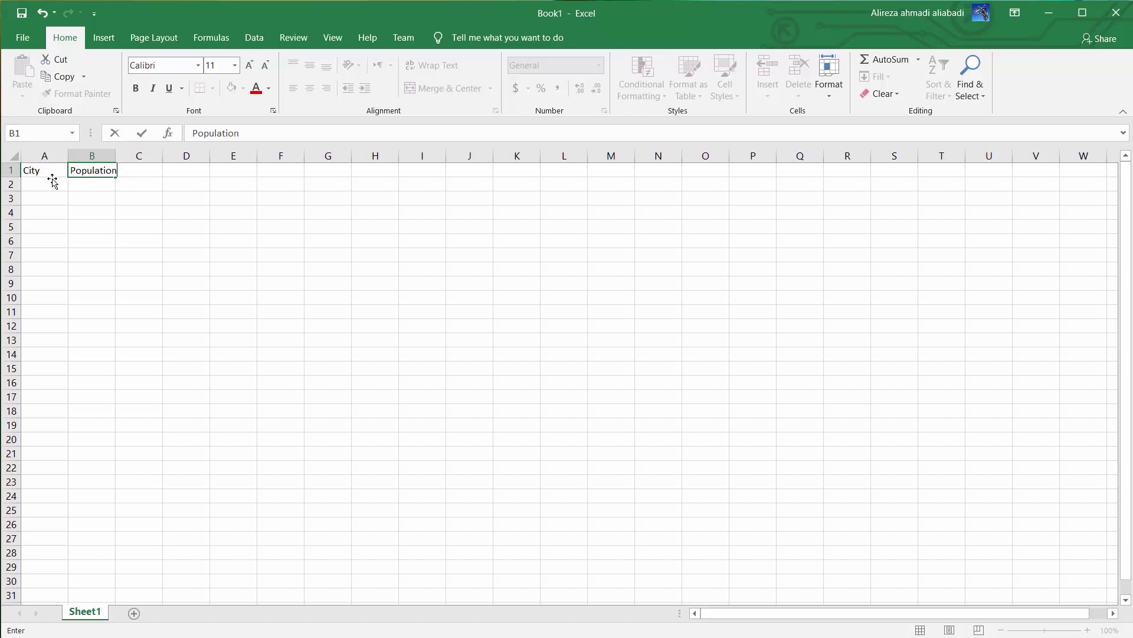
pyautogui.press('Return')
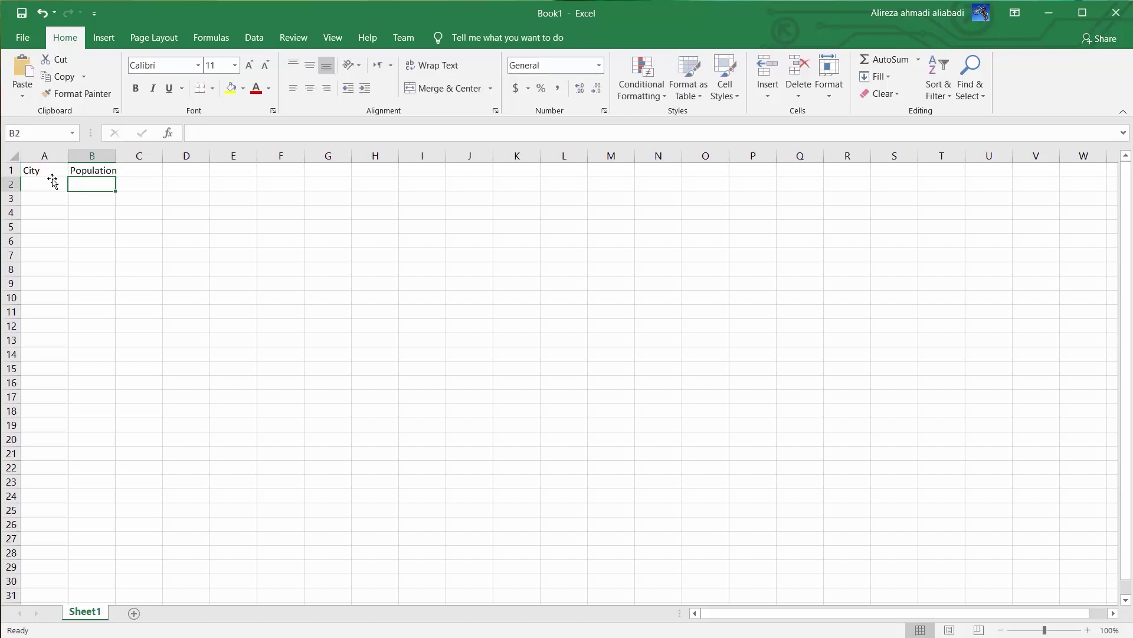
# Step: Fill cells A2 to A6 with City A, City B, City C, City D and City F
pyautogui.write('City A')
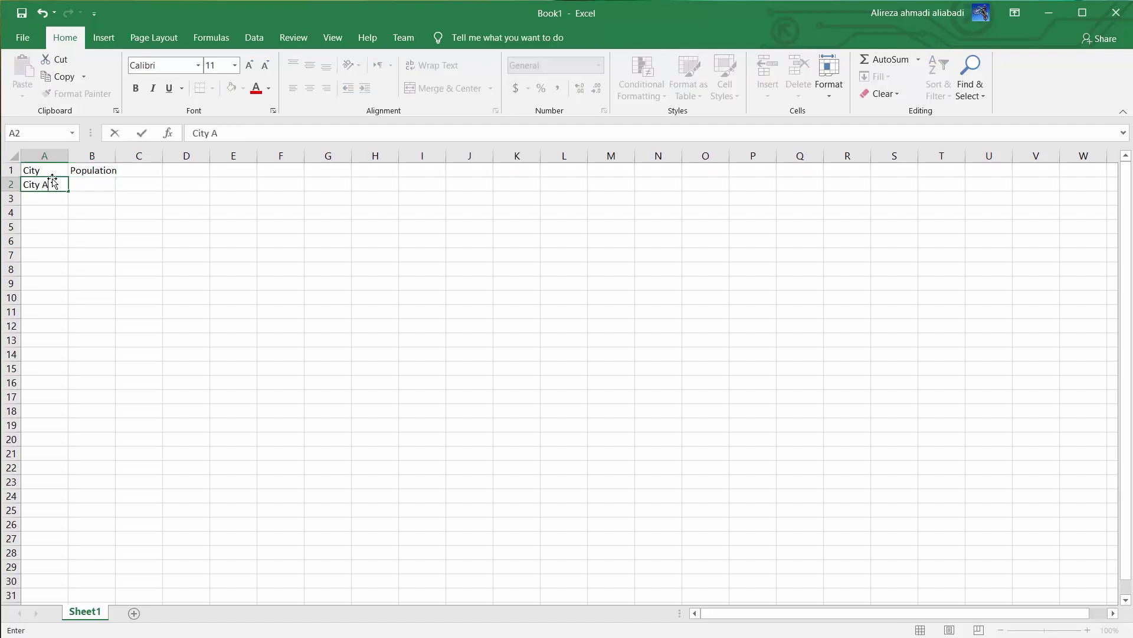
pyautogui.press('Return')
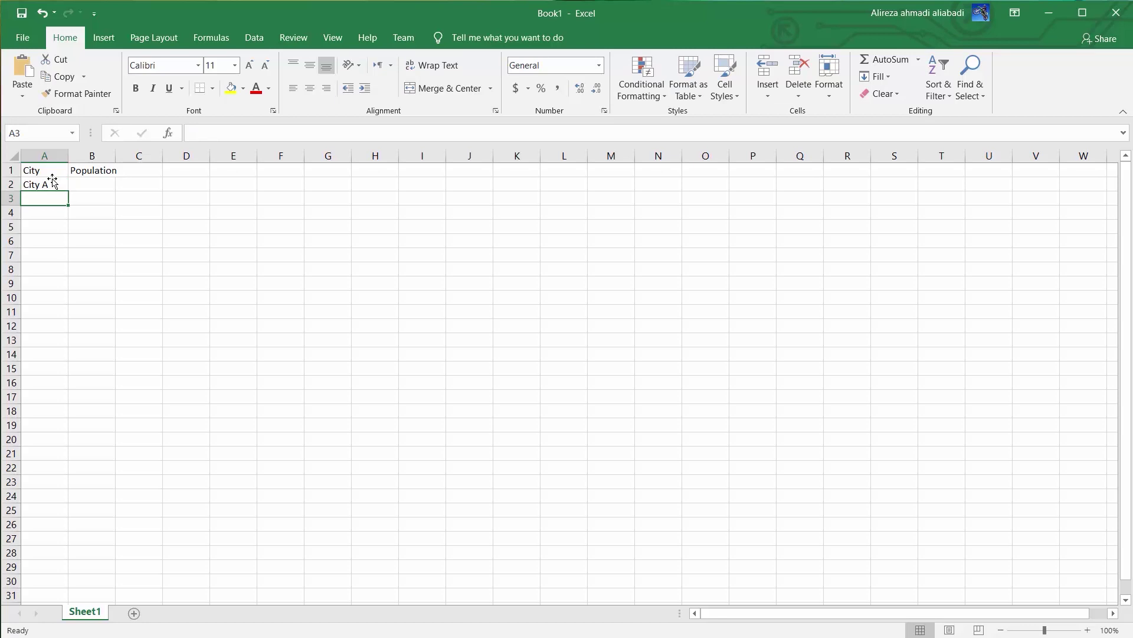
pyautogui.write('City B')
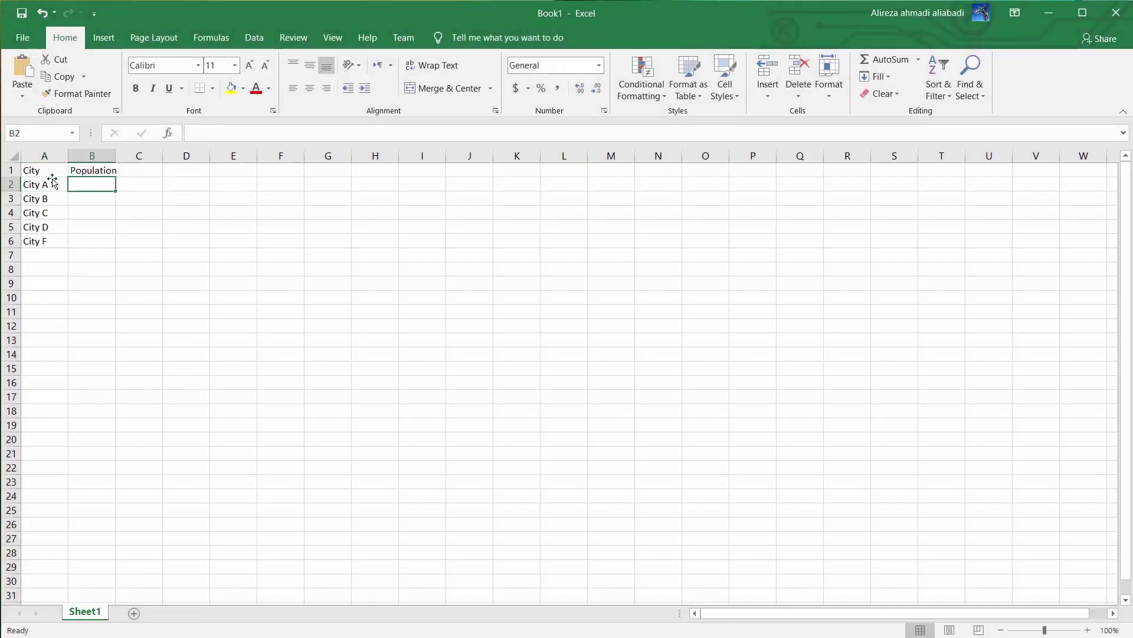
# Step: Enter the populations 145000, 179000, 346000, 850000 and 1400 in cells B2 to B6
pyautogui.write('145000')
pyautogui.press('Return')
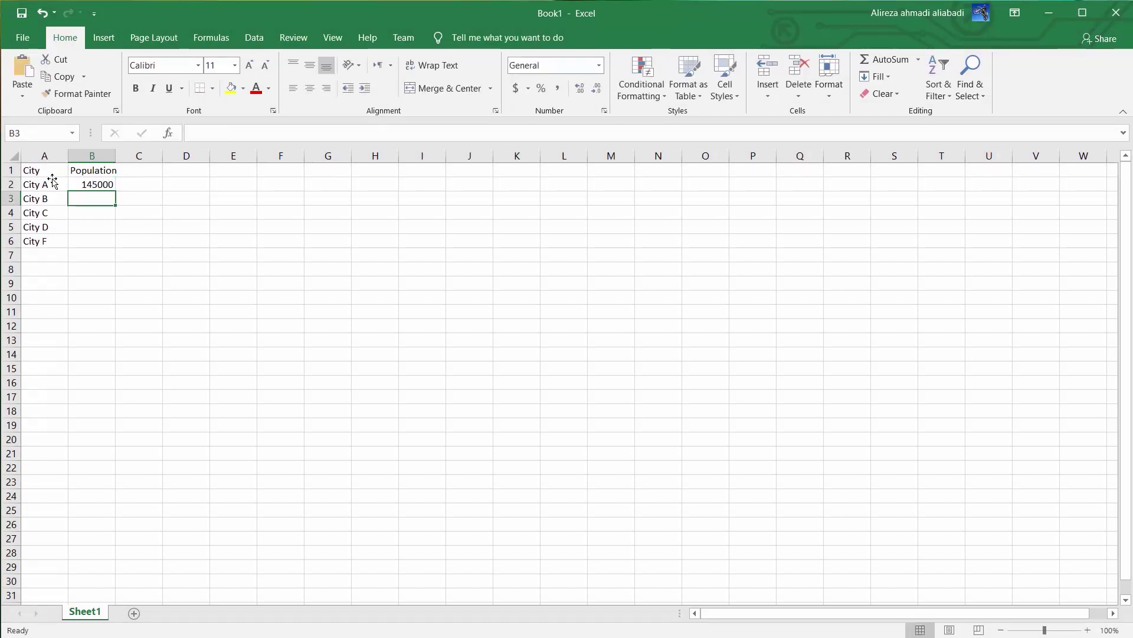
pyautogui.write('179000')
pyautogui.press('Return')
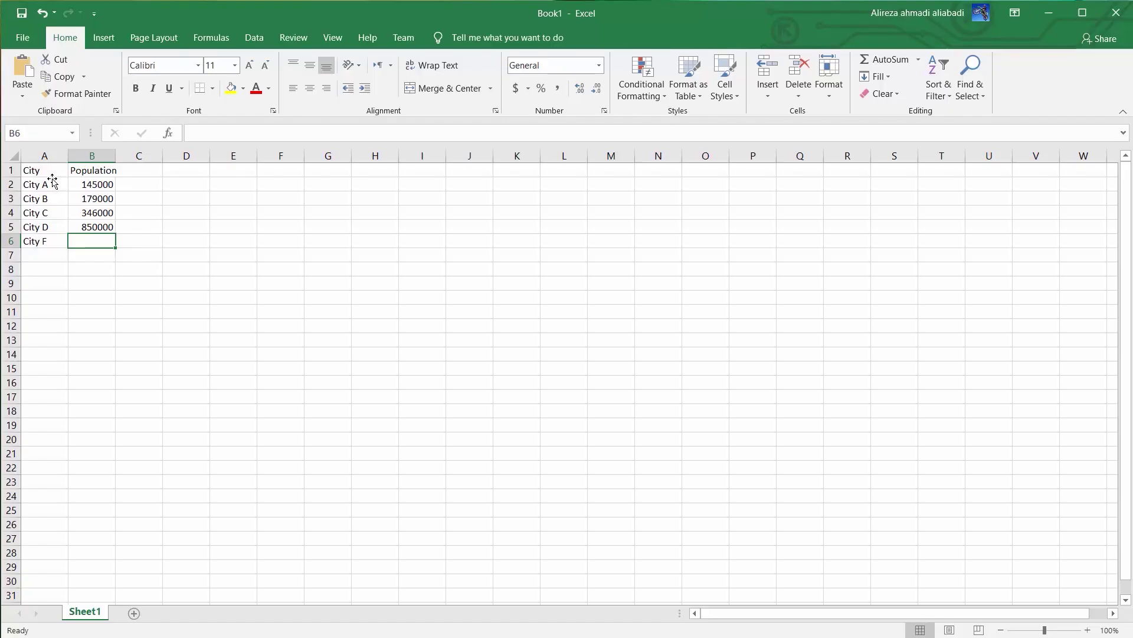
pyautogui.write('1400')
pyautogui.press('Return')
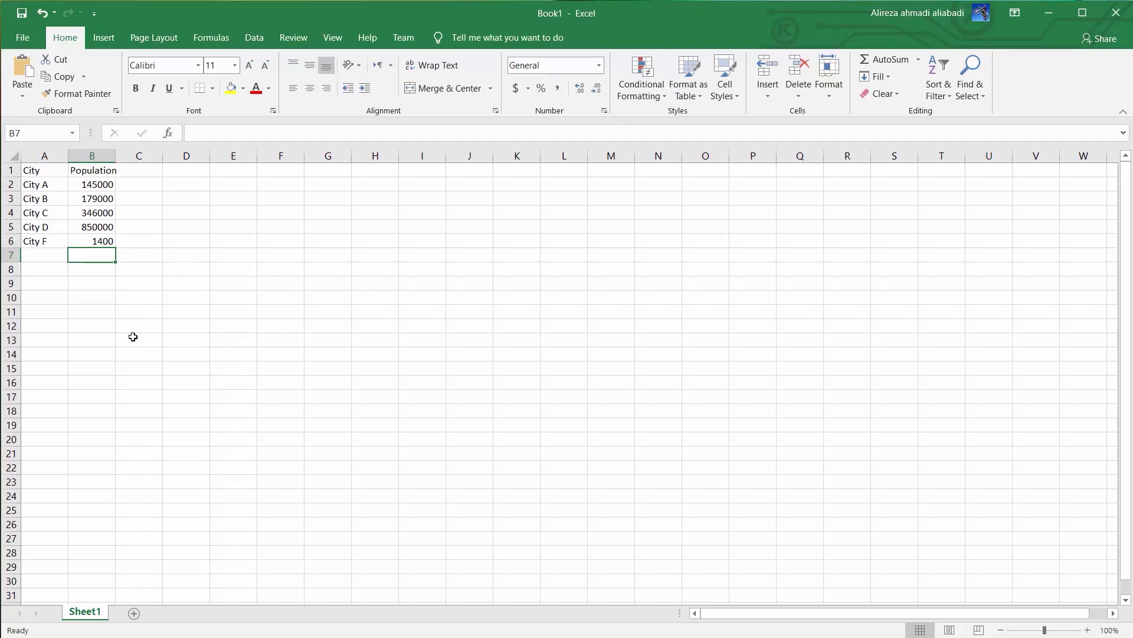
# Step: Format the range A1:B6 as a table with headers, using a Medium style with a black header row
pyautogui.click(44, 171)
pyautogui.keyDown('shift'); pyautogui.click(99, 243); pyautogui.keyUp('shift')
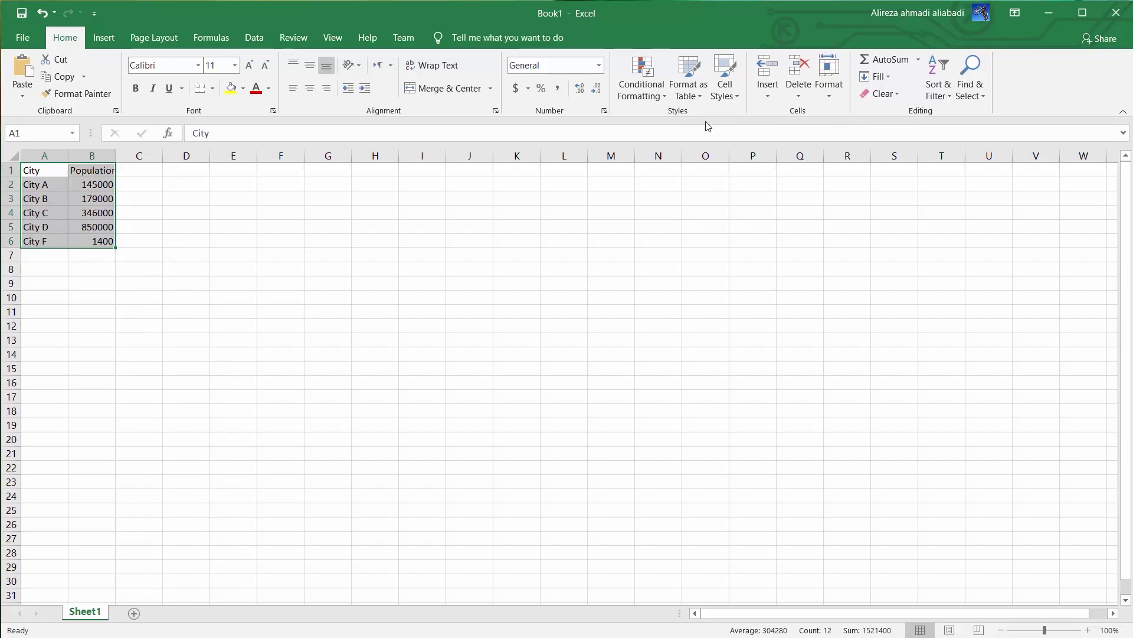
pyautogui.click(687, 92)
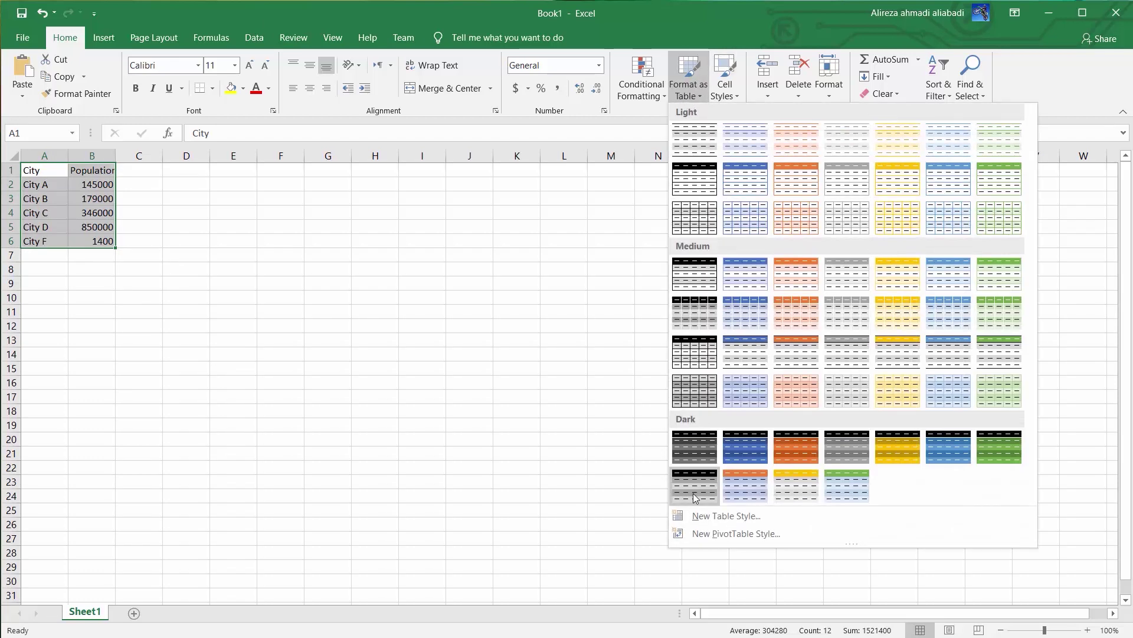
pyautogui.click(694, 352)
pyautogui.click(582, 425)
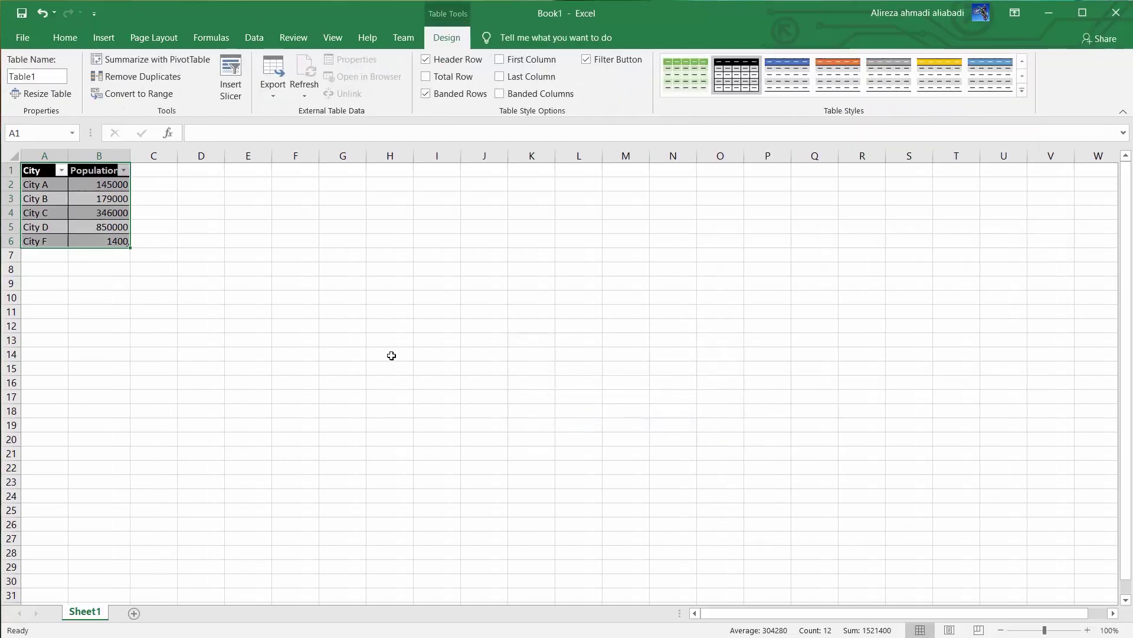
# Step: Insert the recommended Clustered Column chart from the city table and place it just beside the table
pyautogui.click(110, 240)
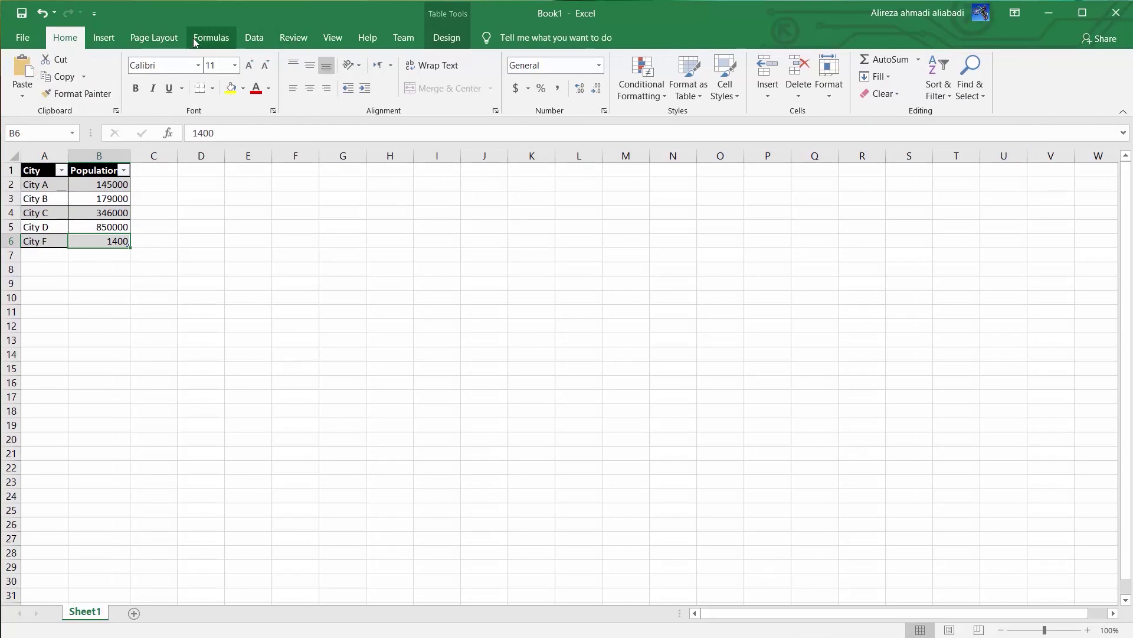
pyautogui.click(104, 37)
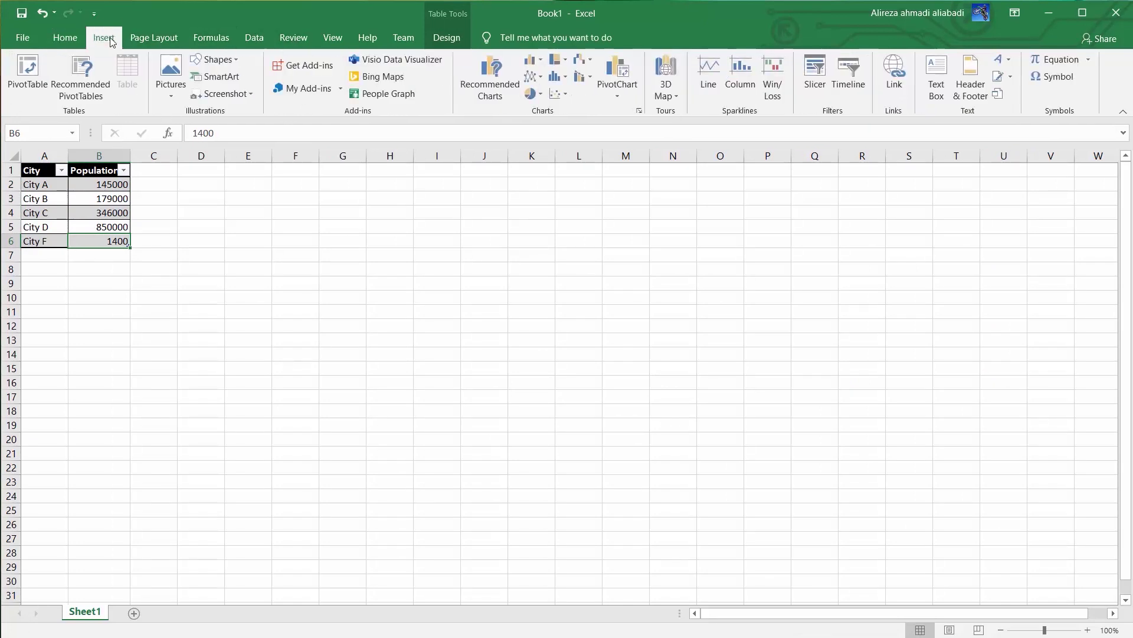
pyautogui.click(60, 203)
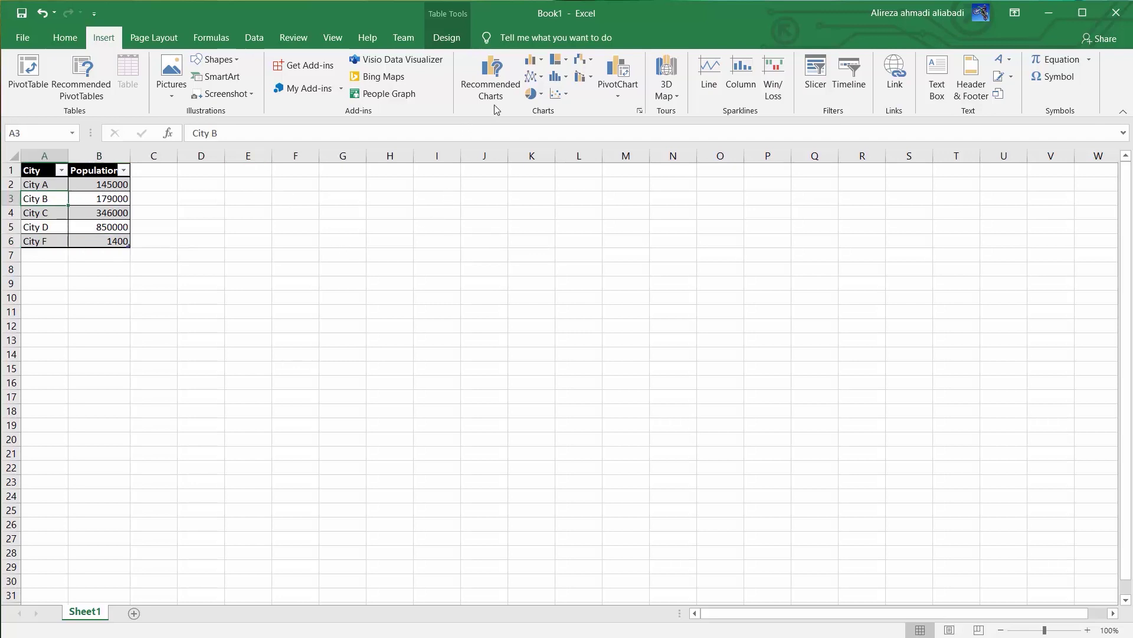
pyautogui.click(492, 80)
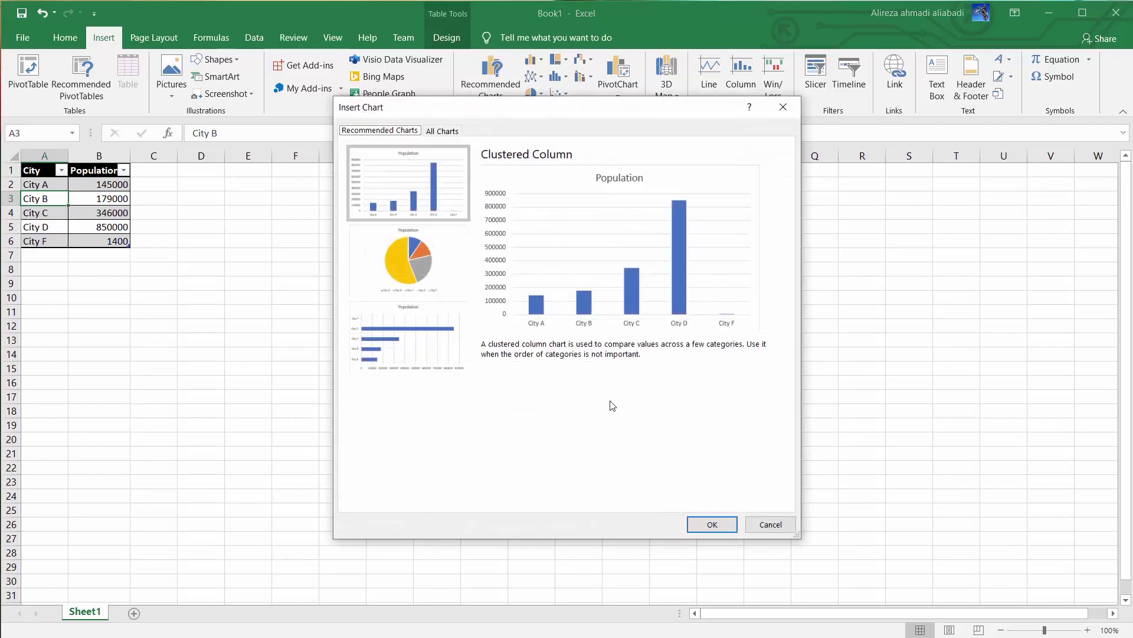
pyautogui.click(403, 193)
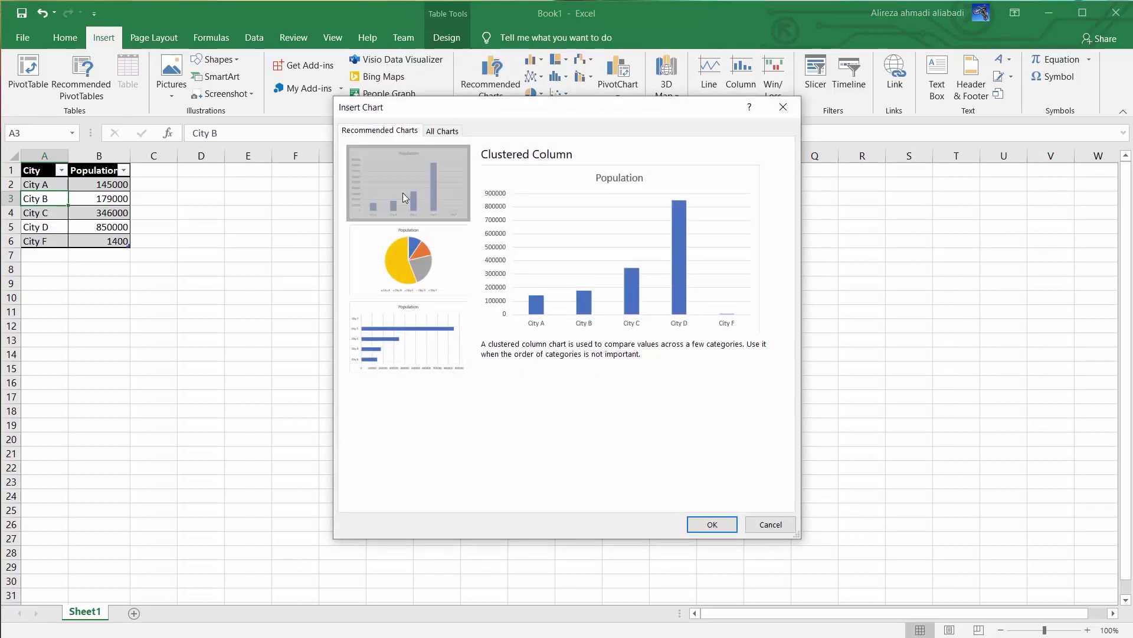
pyautogui.click(712, 524)
pyautogui.moveTo(516, 299); pyautogui.dragTo(307, 216)
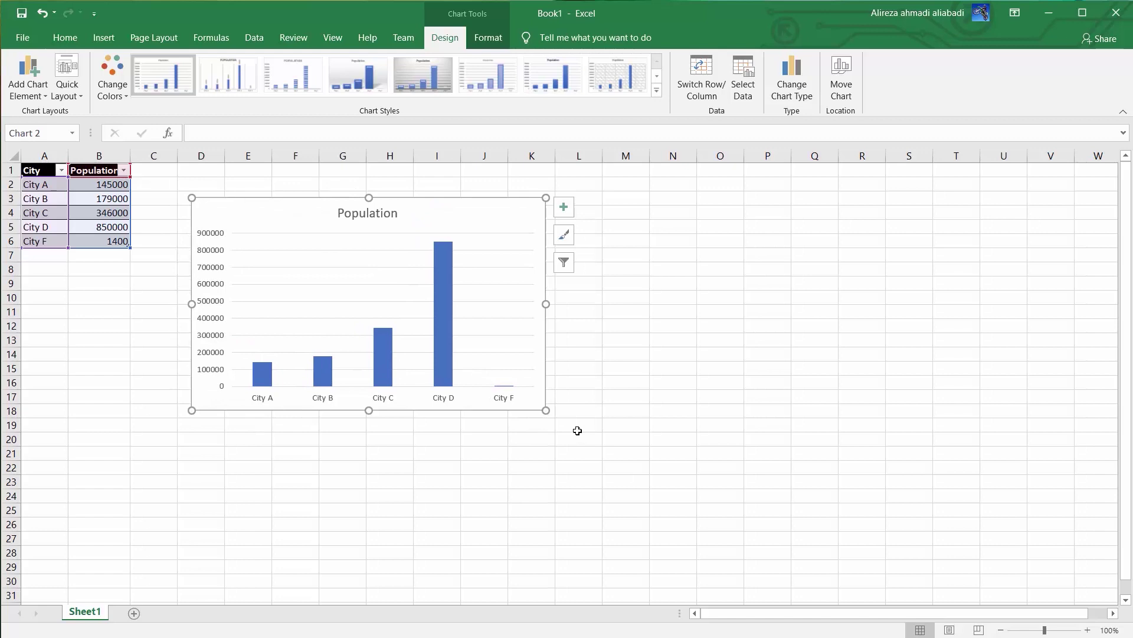
# Step: Enlarge the population chart to reach about column N and row 28, and apply the third Colorful palette with orange columns
pyautogui.moveTo(546, 410); pyautogui.dragTo(715, 547)
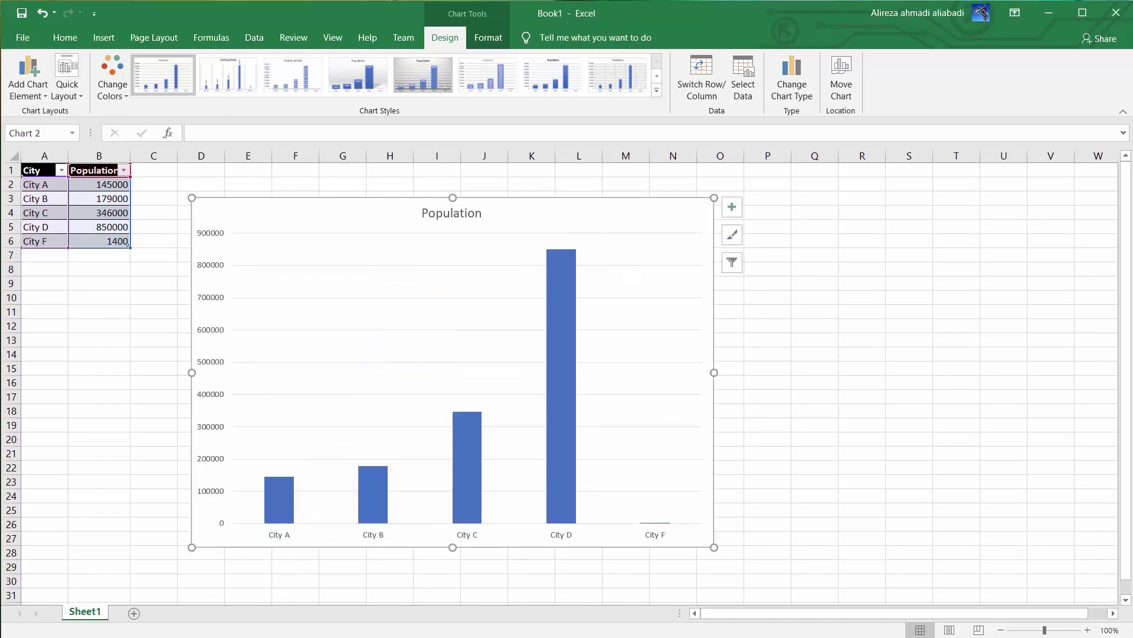
pyautogui.click(113, 77)
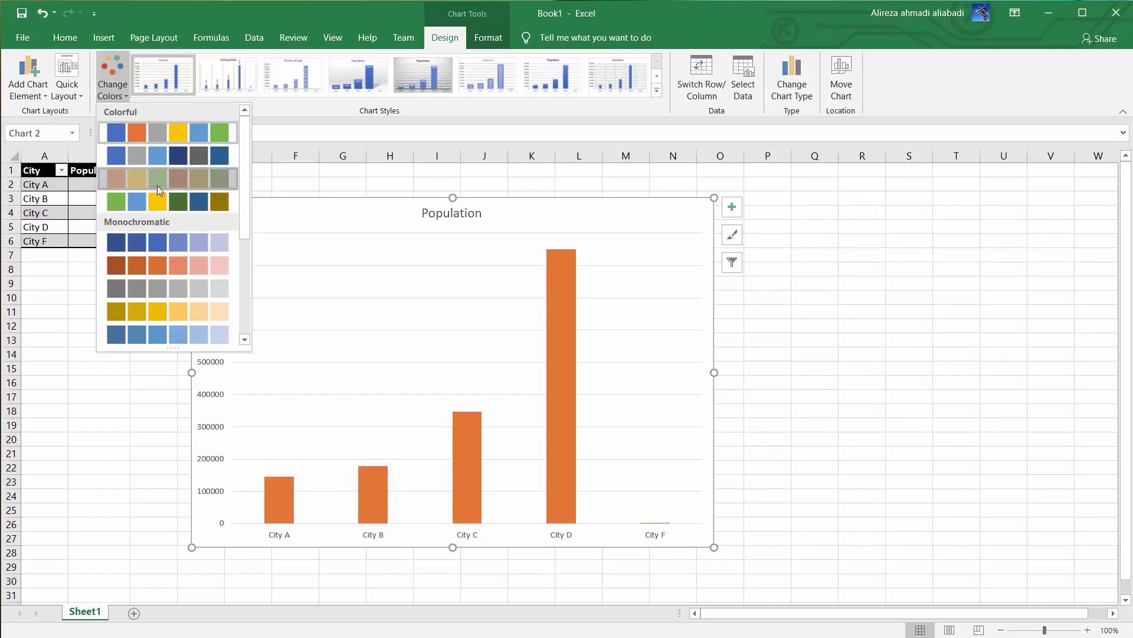
pyautogui.click(157, 178)
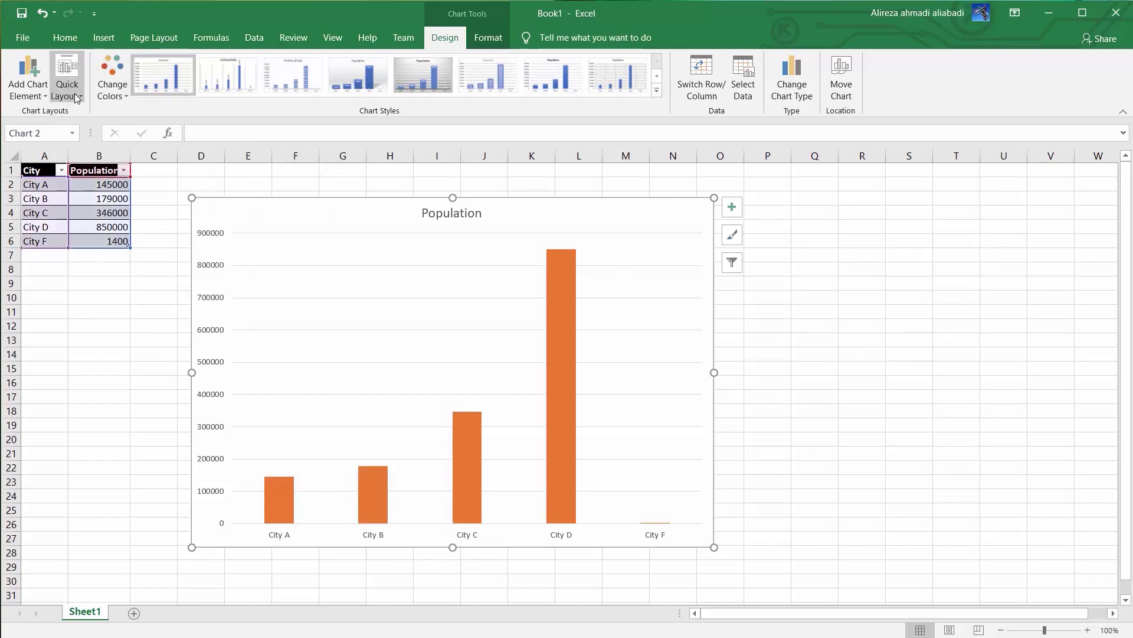
# Step: Apply the fourth chart style with a grey gradient background, and switch to the Clustered Column variant with a different colour per city
pyautogui.click(656, 90)
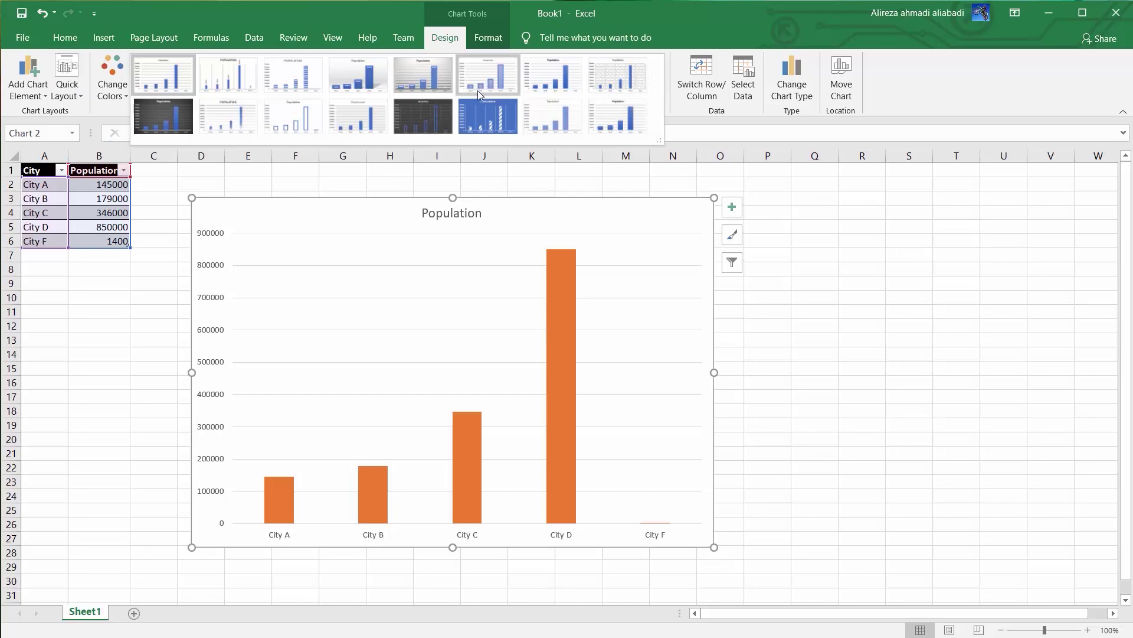
pyautogui.click(351, 83)
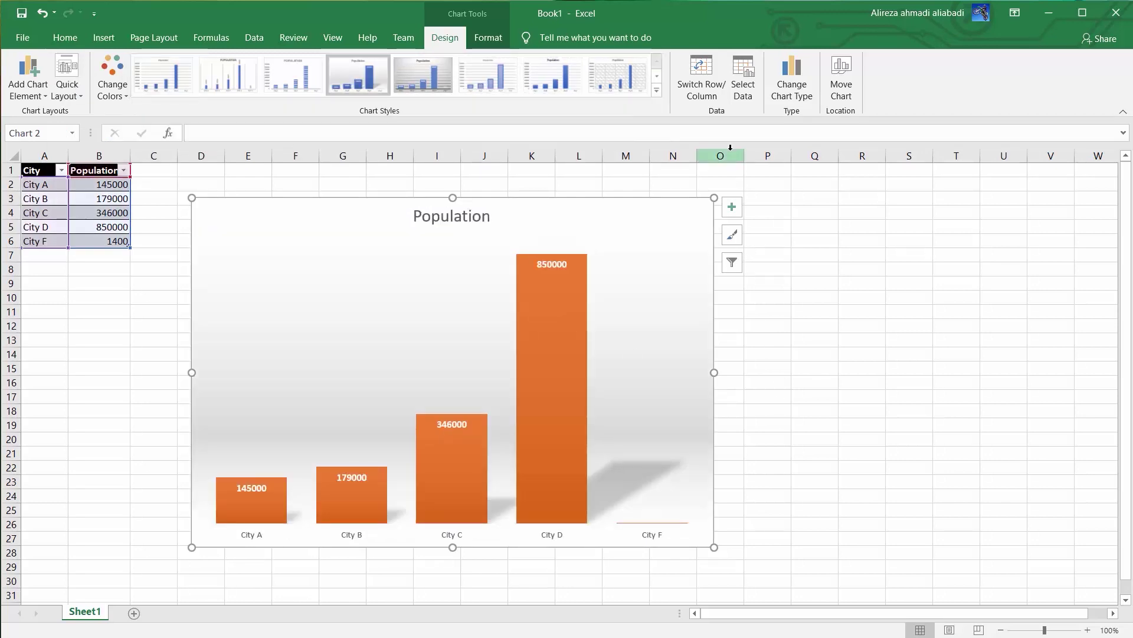
pyautogui.click(792, 83)
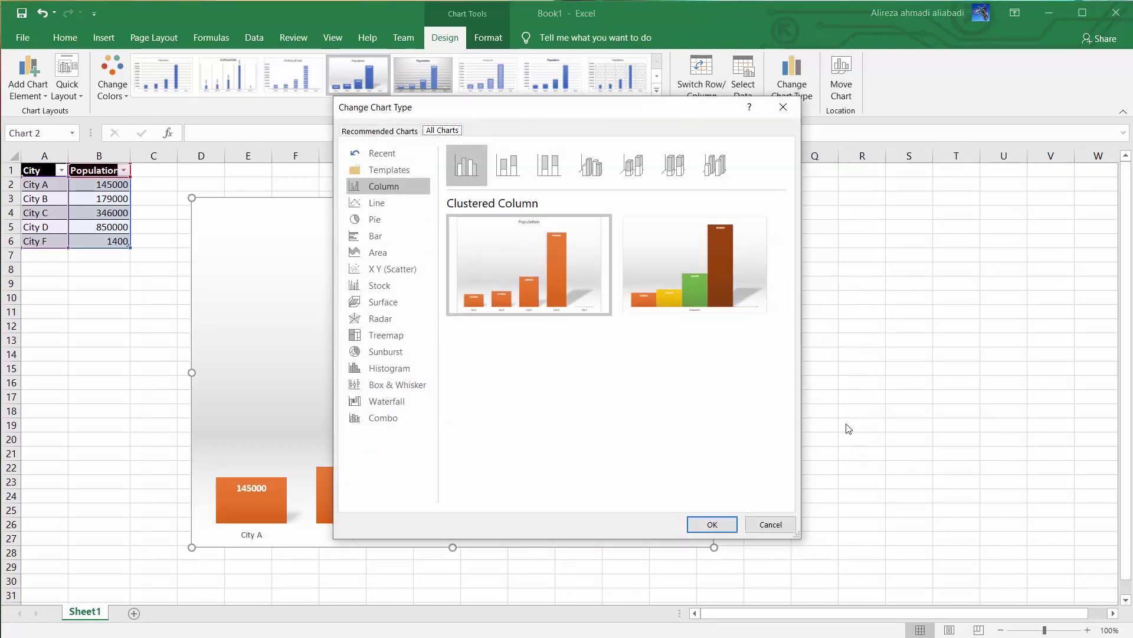
pyautogui.click(699, 269)
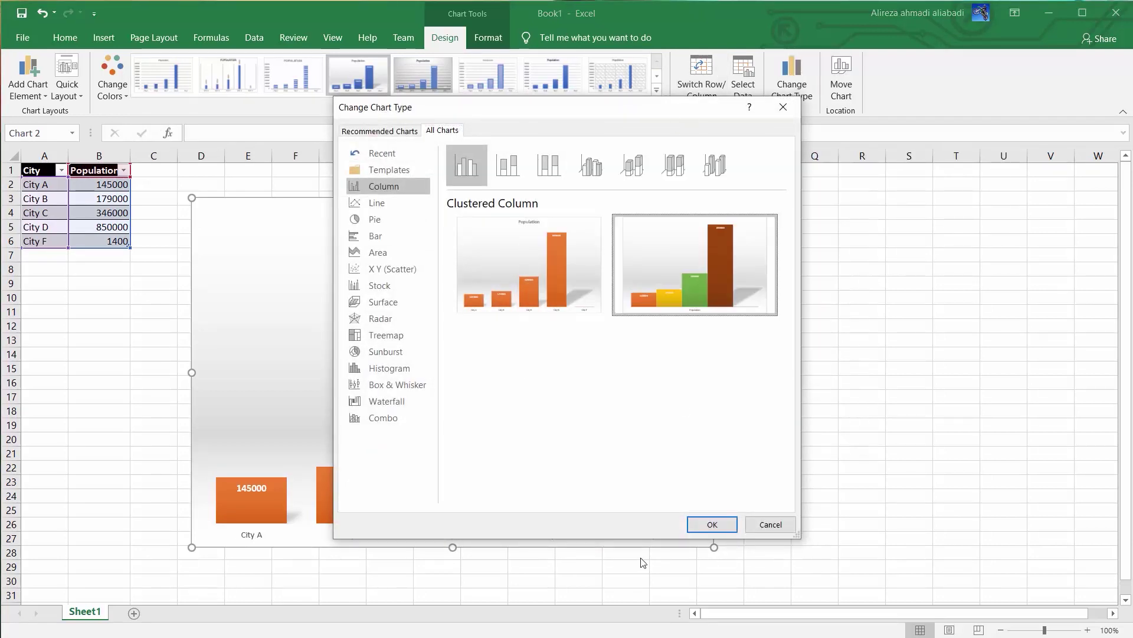
pyautogui.click(709, 524)
pyautogui.moveTo(566, 358)
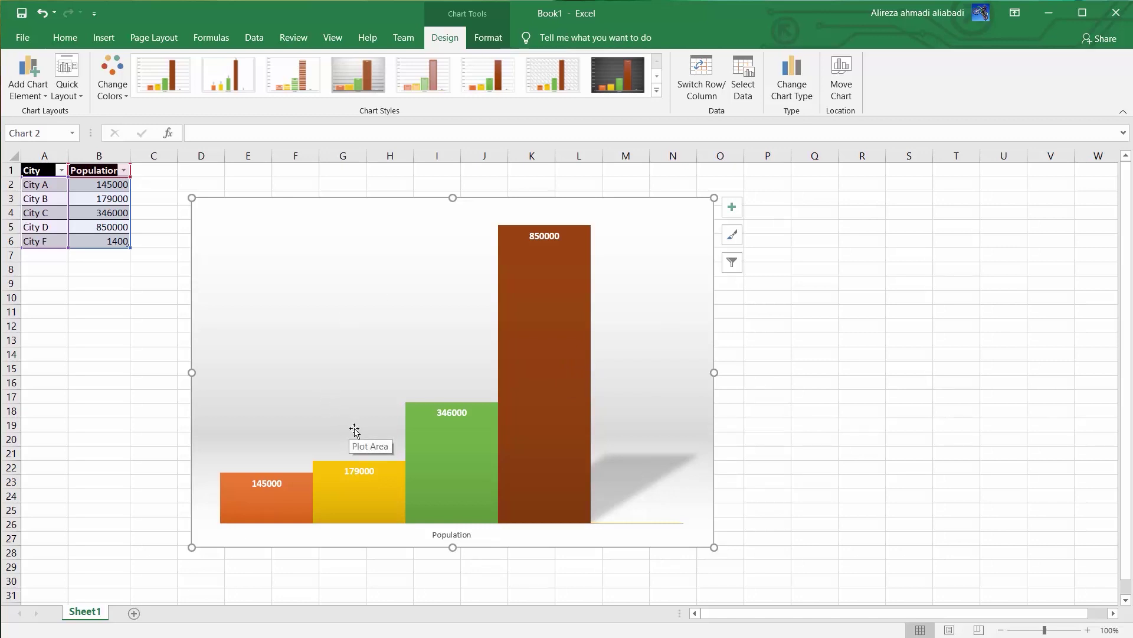
# Step: Reselect the population chart and enlarge it slightly to reach about column O and row 30
pyautogui.click(774, 461)
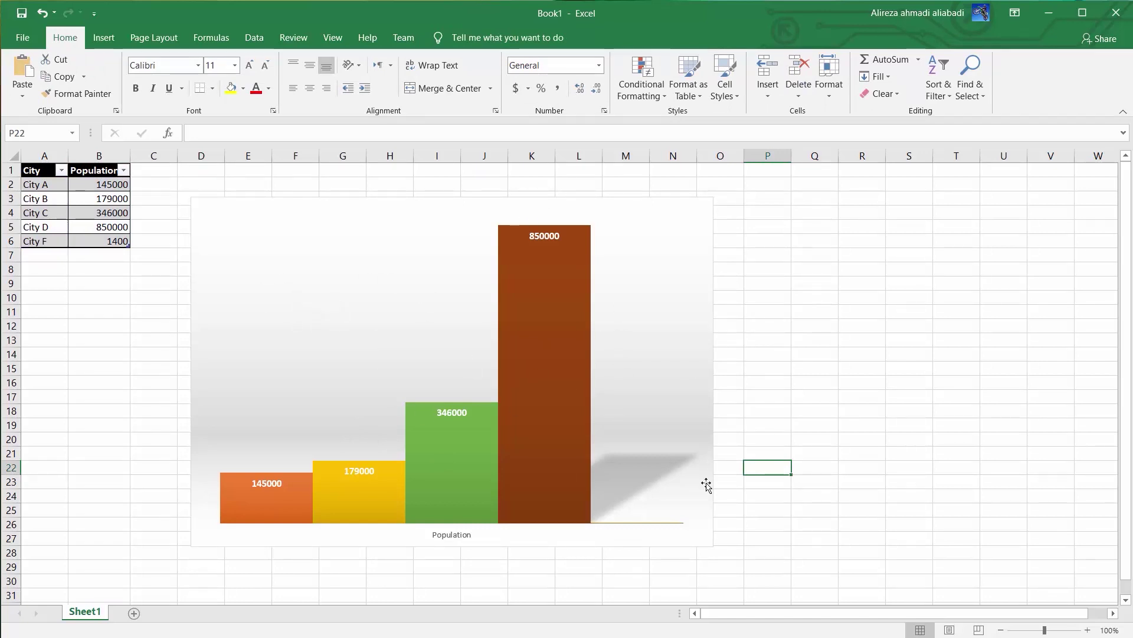
pyautogui.click(689, 503)
pyautogui.moveTo(714, 546); pyautogui.dragTo(776, 576)
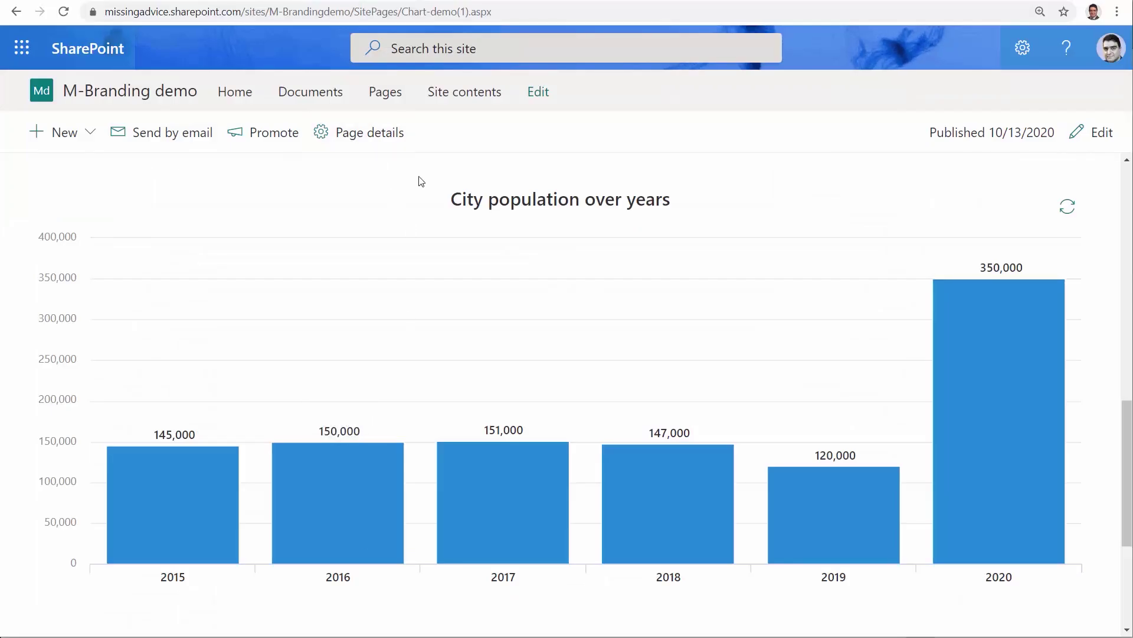
pyautogui.click(319, 98)
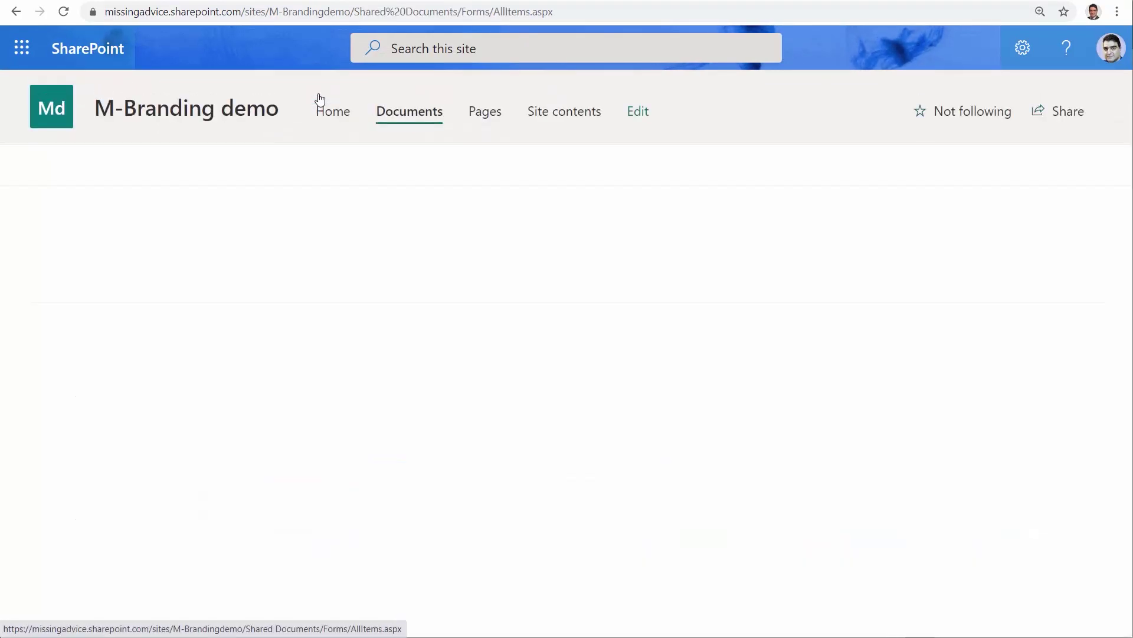
pyautogui.click(565, 17)
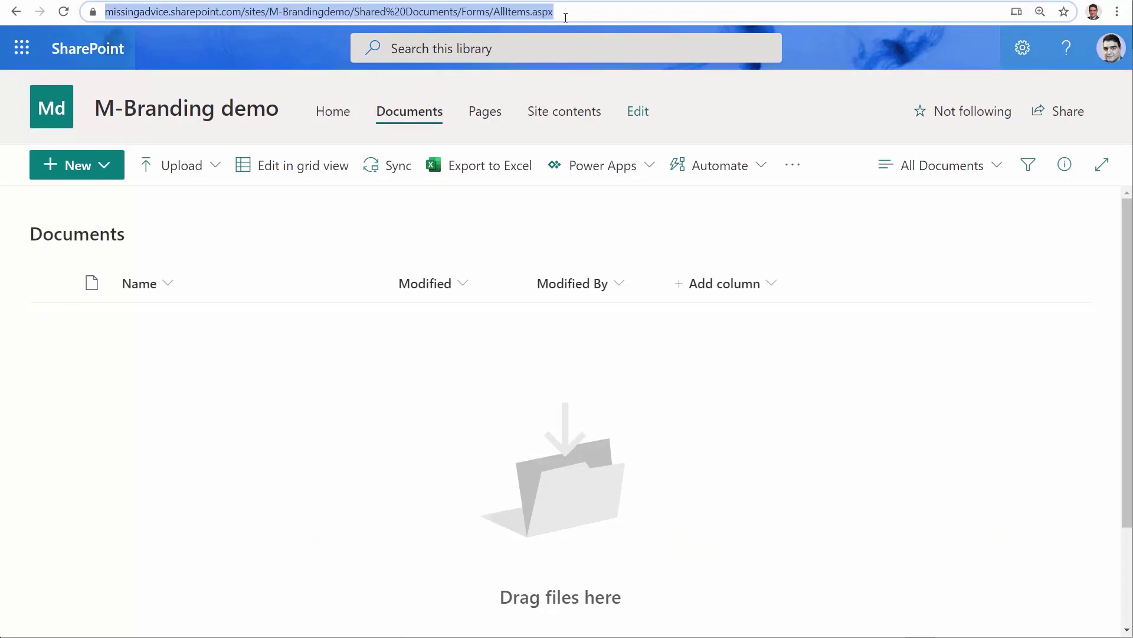
pyautogui.press('Home')
pyautogui.hotkey('shift', 'Right')
pyautogui.hotkey('shift', 'Right')
pyautogui.hotkey('shift', 'Right')
pyautogui.hotkey('shift', 'Right')
pyautogui.hotkey('shift', 'Right')
pyautogui.hotkey('shift', 'Right')
pyautogui.hotkey('shift', 'Right')
pyautogui.hotkey('shift', 'Right')
pyautogui.hotkey('shift', 'Right')
pyautogui.hotkey('shift', 'Right')
pyautogui.hotkey('shift', 'Right')
pyautogui.hotkey('shift', 'Right')
pyautogui.hotkey('shift', 'Right')
pyautogui.hotkey('shift', 'Right')
pyautogui.hotkey('shift', 'Right')
pyautogui.hotkey('shift', 'Right')
pyautogui.hotkey('shift', 'Right')
pyautogui.hotkey('shift', 'Right')
pyautogui.hotkey('shift', 'Right')
pyautogui.hotkey('shift', 'Right')
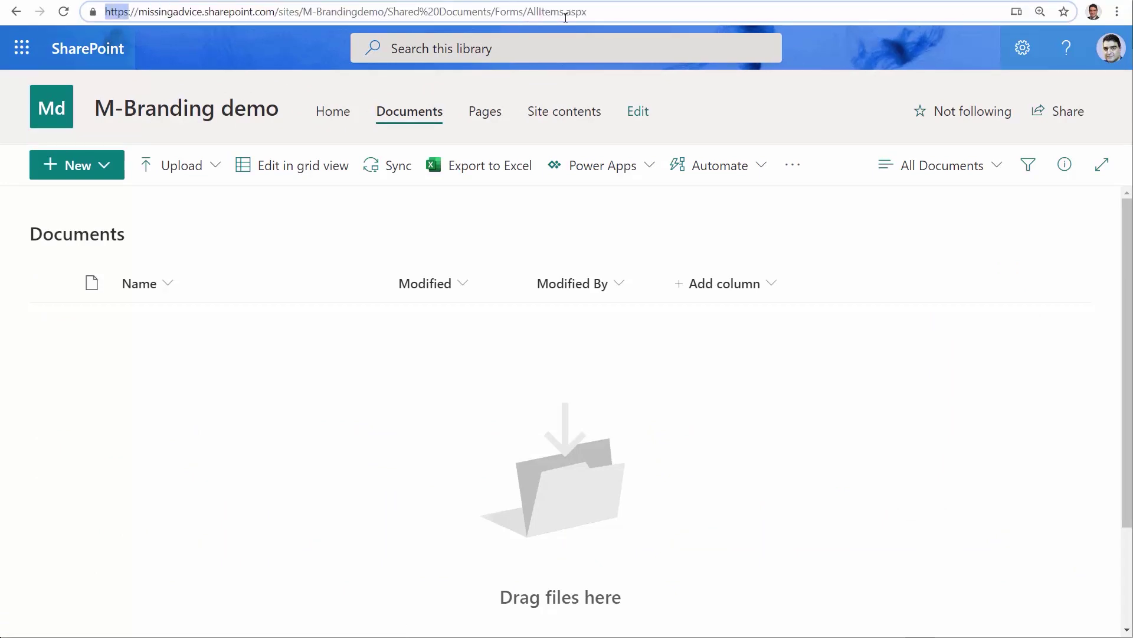
pyautogui.hotkey('shift', 'Right')
pyautogui.hotkey('shift', 'Right')
pyautogui.hotkey('shift', 'Right')
pyautogui.hotkey('shift', 'Right')
pyautogui.hotkey('shift', 'Right')
pyautogui.hotkey('shift', 'Right')
pyautogui.hotkey('shift', 'Right')
pyautogui.hotkey('shift', 'Right')
pyautogui.hotkey('shift', 'Right')
pyautogui.hotkey('shift', 'Right')
pyautogui.hotkey('shift', 'Right')
pyautogui.hotkey('shift', 'Right')
pyautogui.hotkey('shift', 'Right')
pyautogui.hotkey('shift', 'Right')
pyautogui.hotkey('shift', 'Right')
pyautogui.hotkey('shift', 'Right')
pyautogui.hotkey('shift', 'Right')
pyautogui.hotkey('shift', 'Right')
pyautogui.hotkey('shift', 'Right')
pyautogui.hotkey('shift', 'Right')
pyautogui.hotkey('ctrl', 'c')
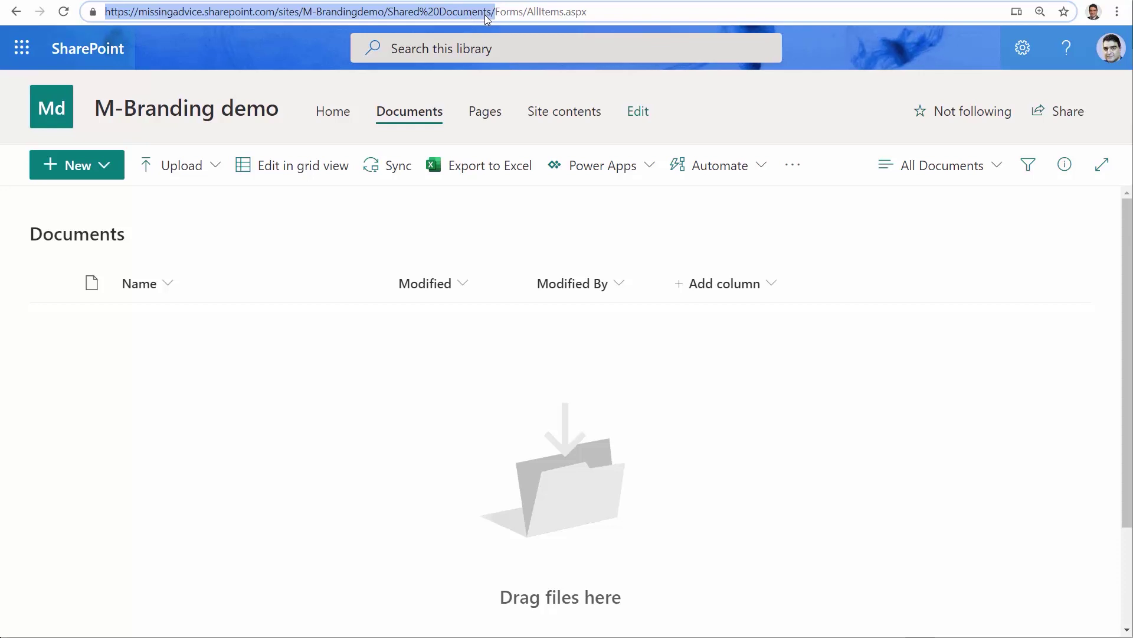
pyautogui.hotkey('alt', 'Tab')
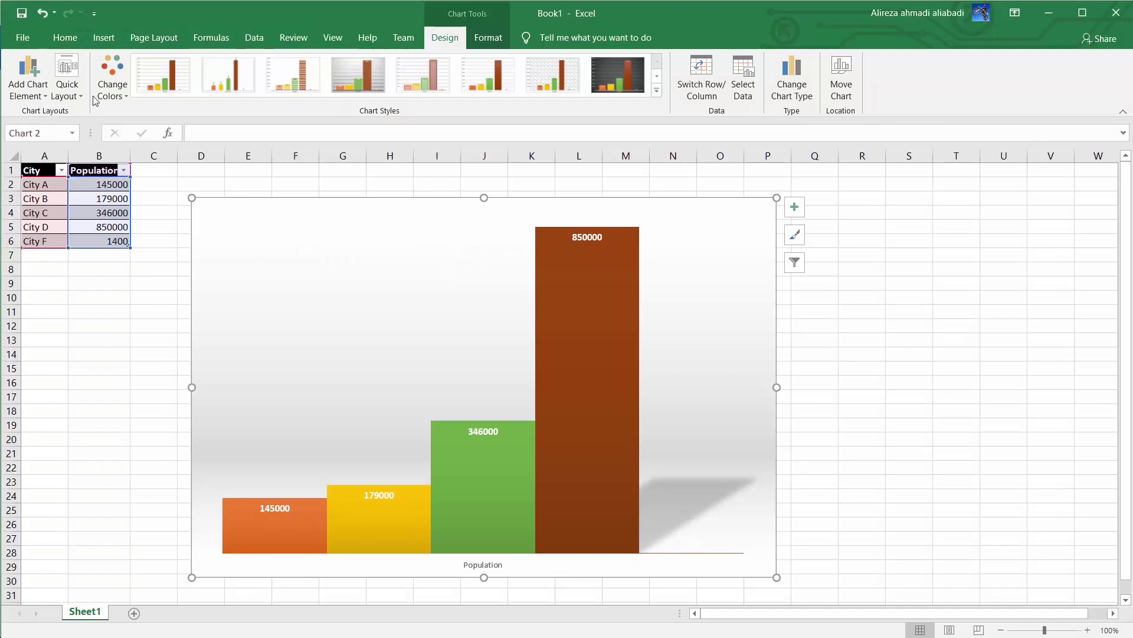
pyautogui.click(30, 38)
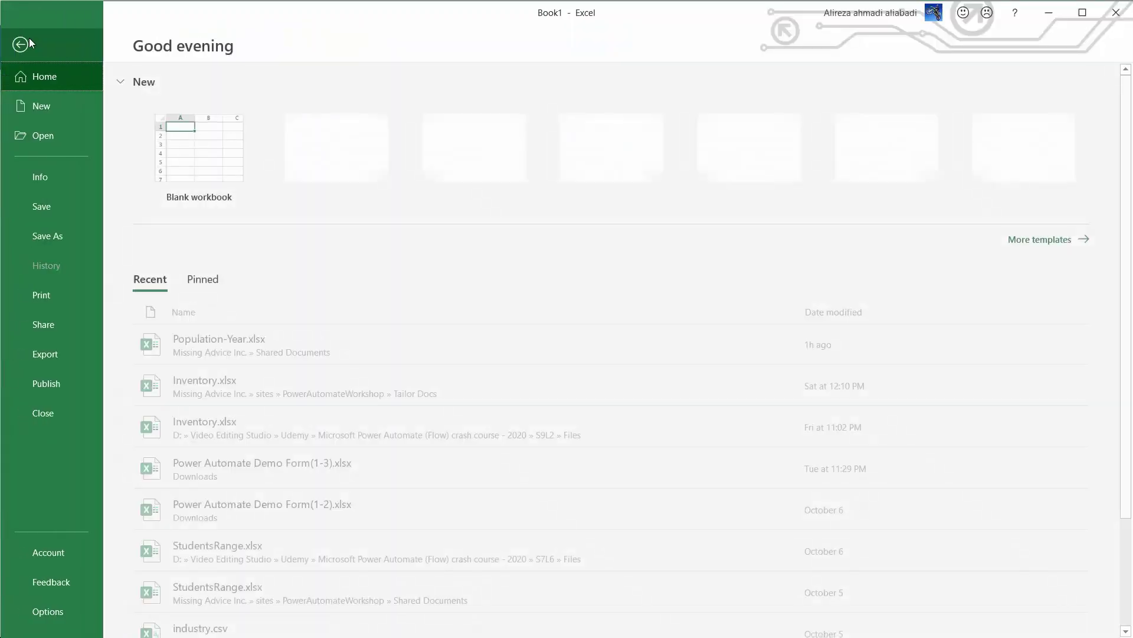
pyautogui.click(54, 239)
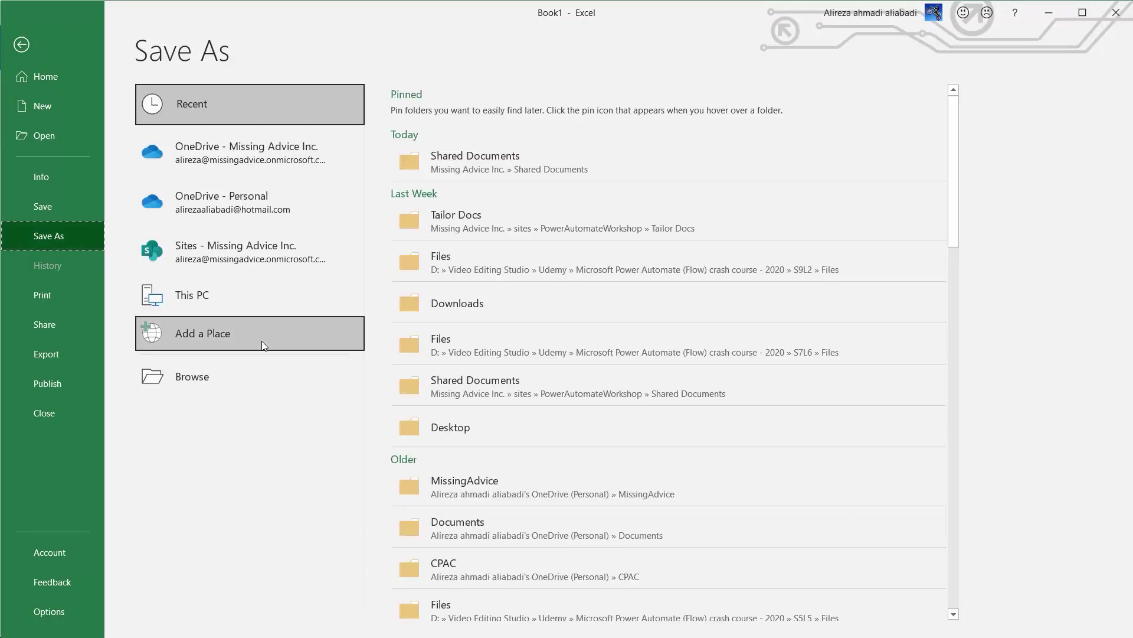
pyautogui.click(253, 380)
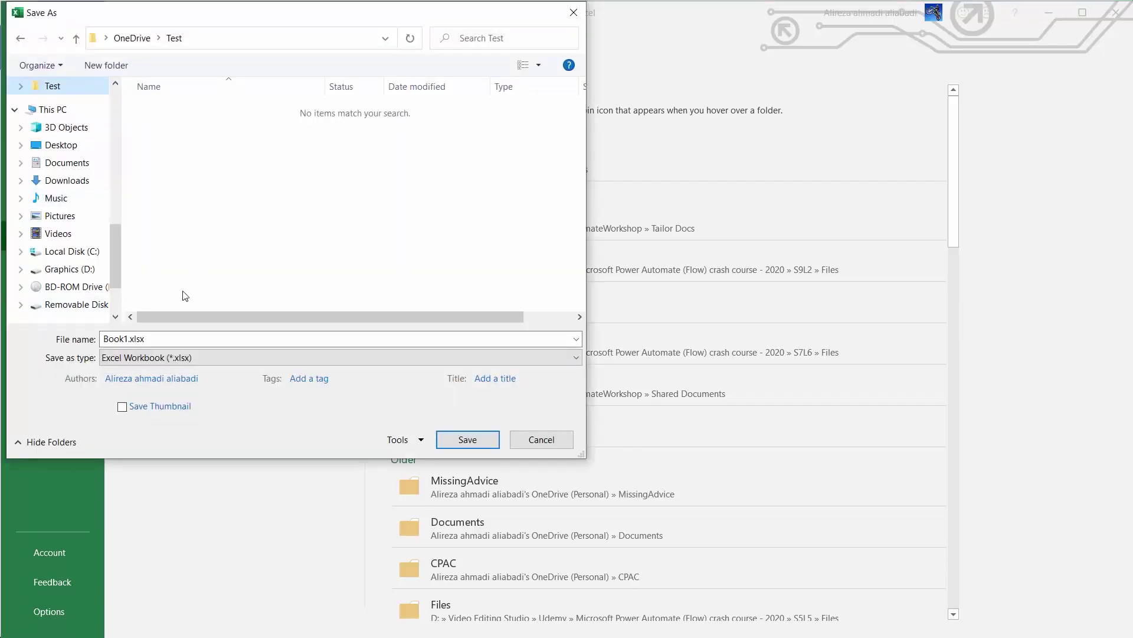
pyautogui.click(201, 340)
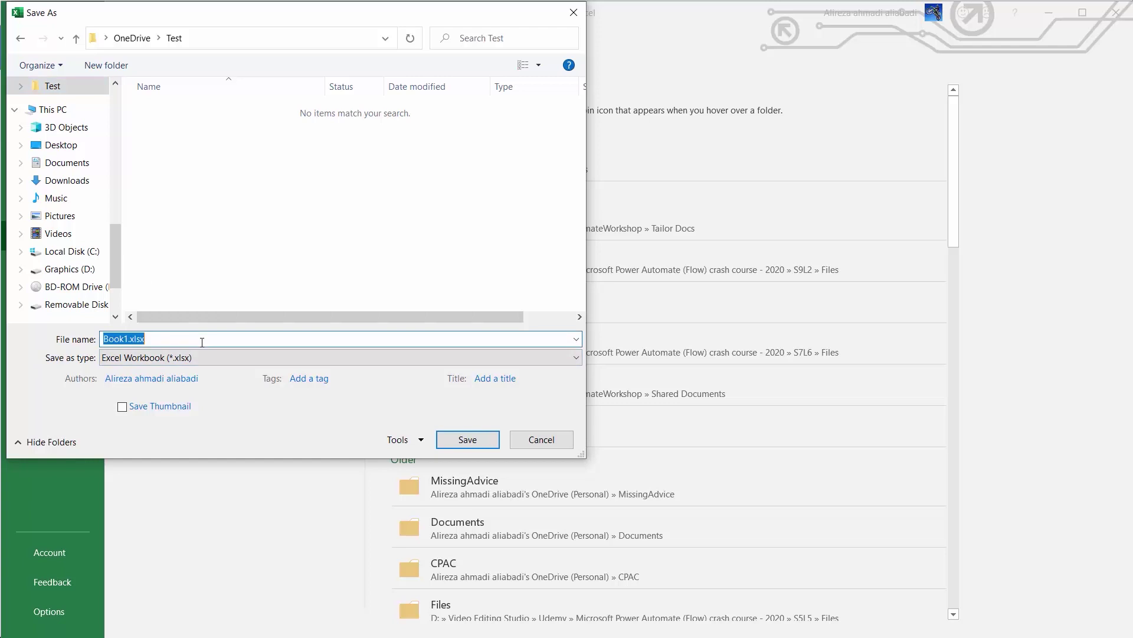
pyautogui.hotkey('ctrl', 'v')
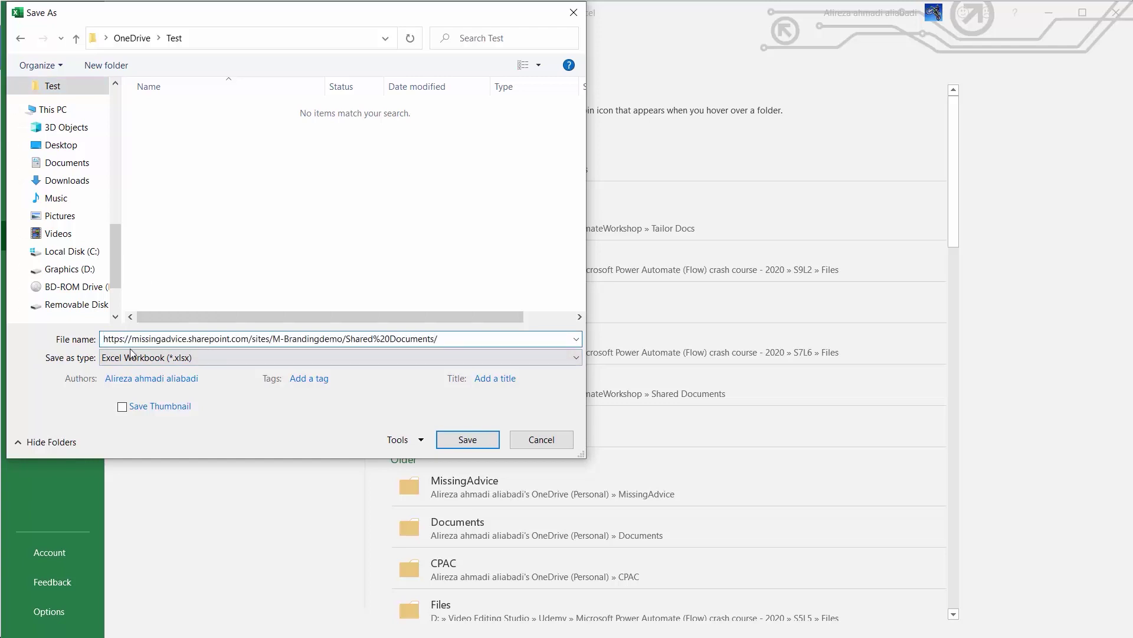
pyautogui.click(463, 444)
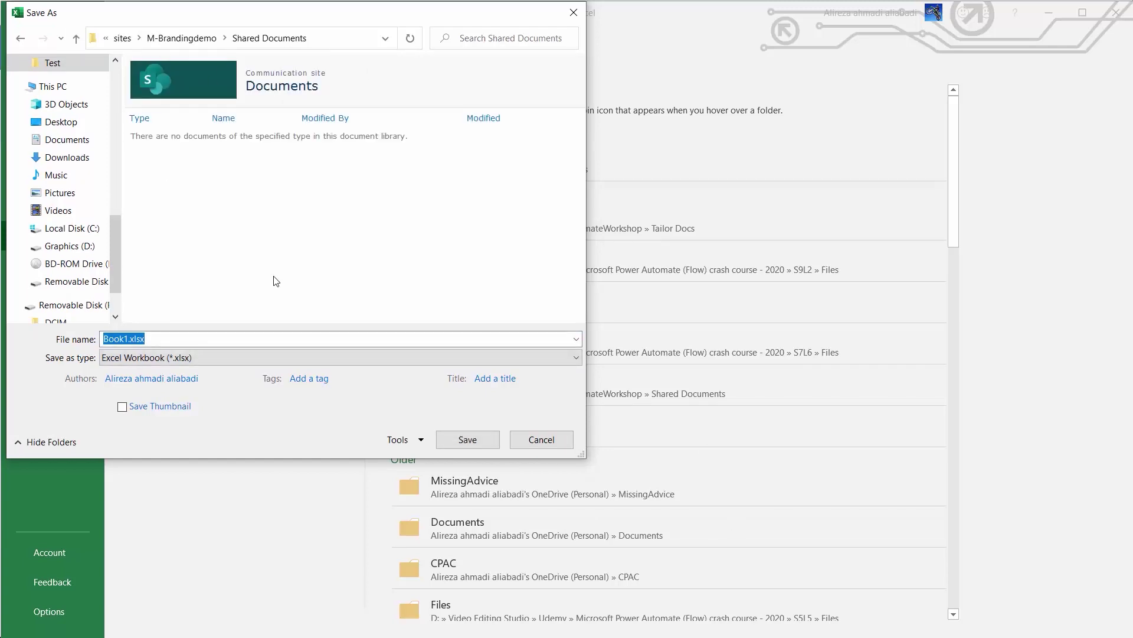
# Step: Save the workbook in the M-Brandingdemo Shared Documents library under the name PopulationData
pyautogui.write('P')
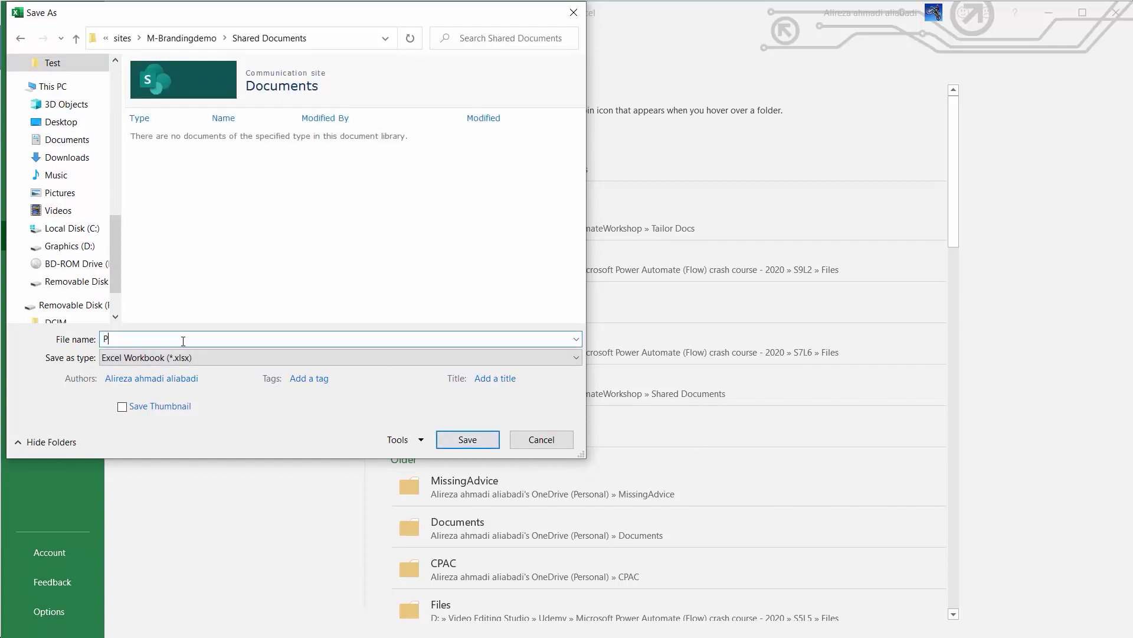
pyautogui.write('opulationData')
pyautogui.click(462, 441)
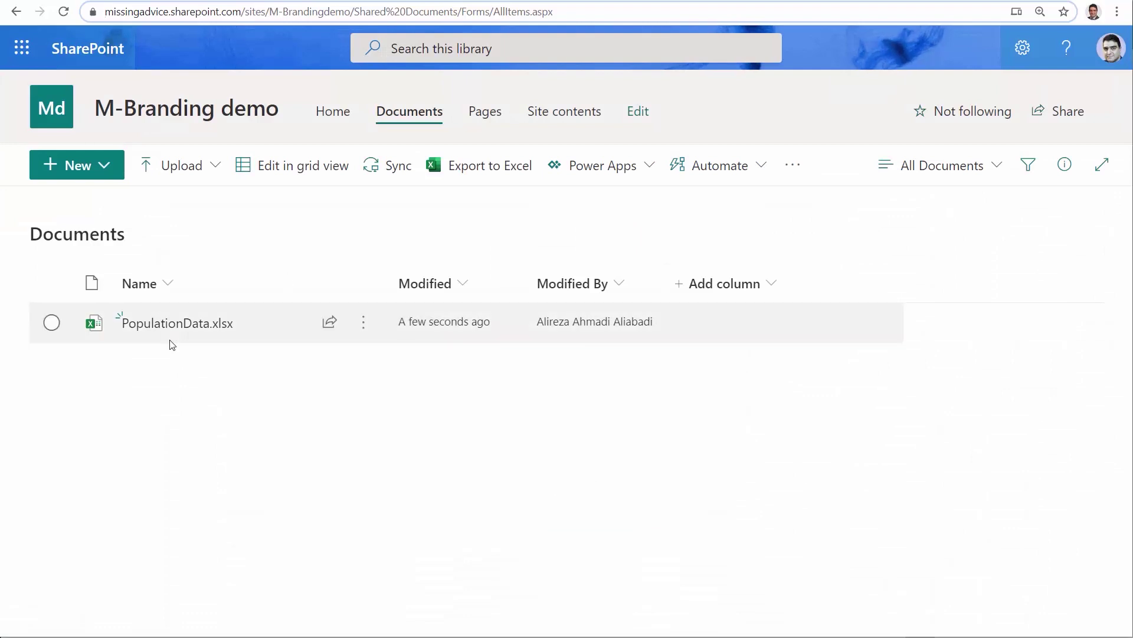
# Step: Check PopulationData.xlsx from the SharePoint Documents library in Excel for the web, and return to the library
pyautogui.click(180, 322)
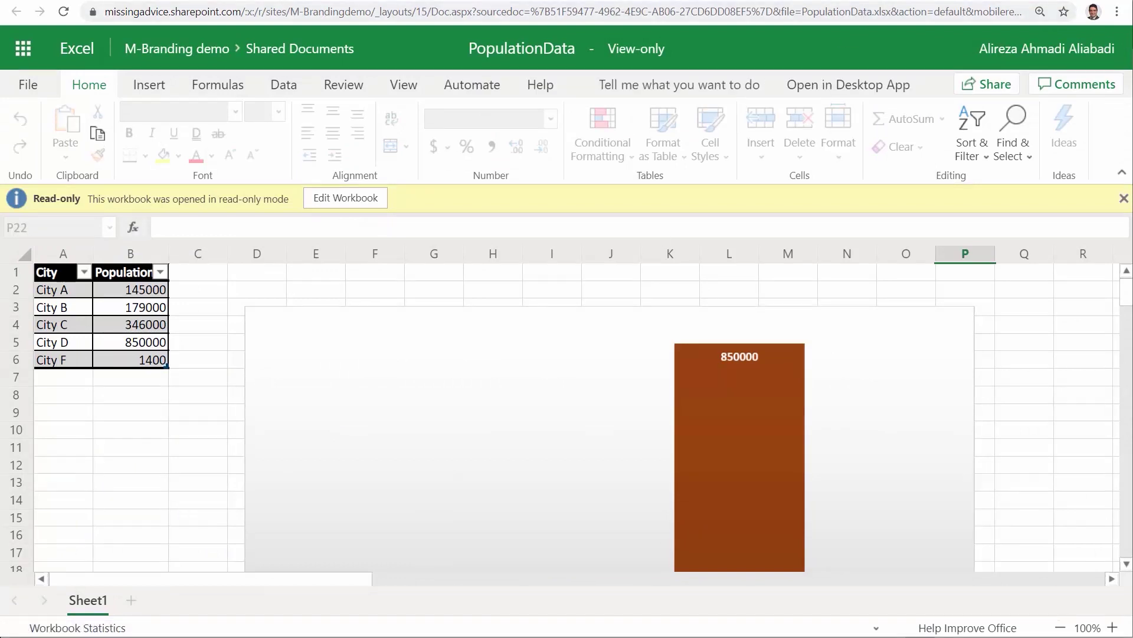
pyautogui.click(721, 1)
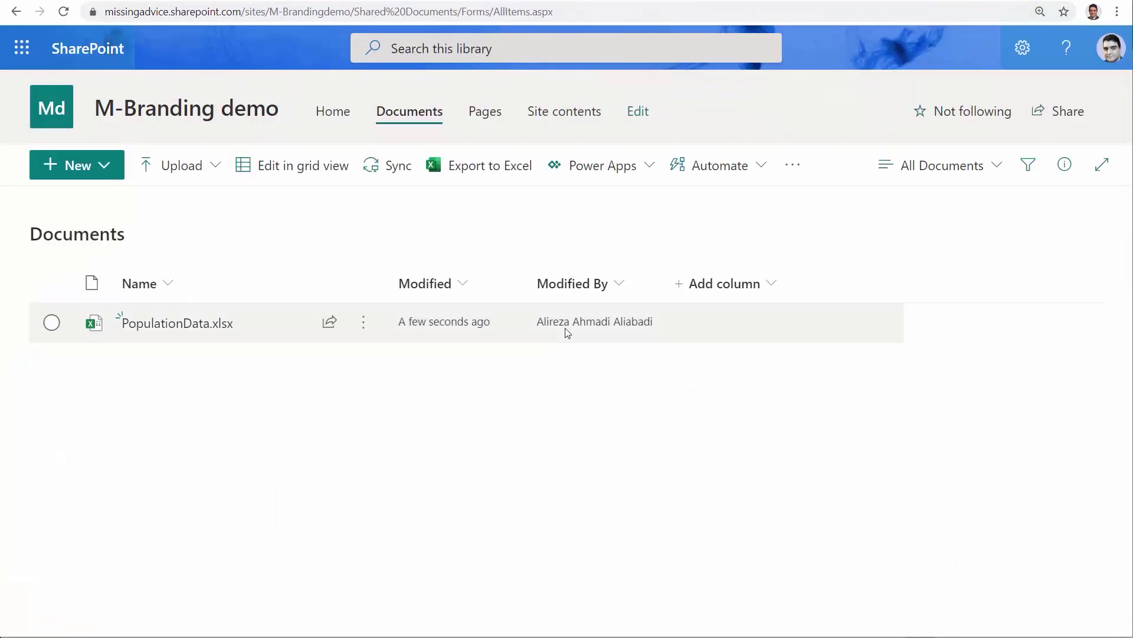
# Step: Open the published page Chart-demo(1).aspx from the site's pages, look through its charts and put the page into edit mode
pyautogui.click(486, 113)
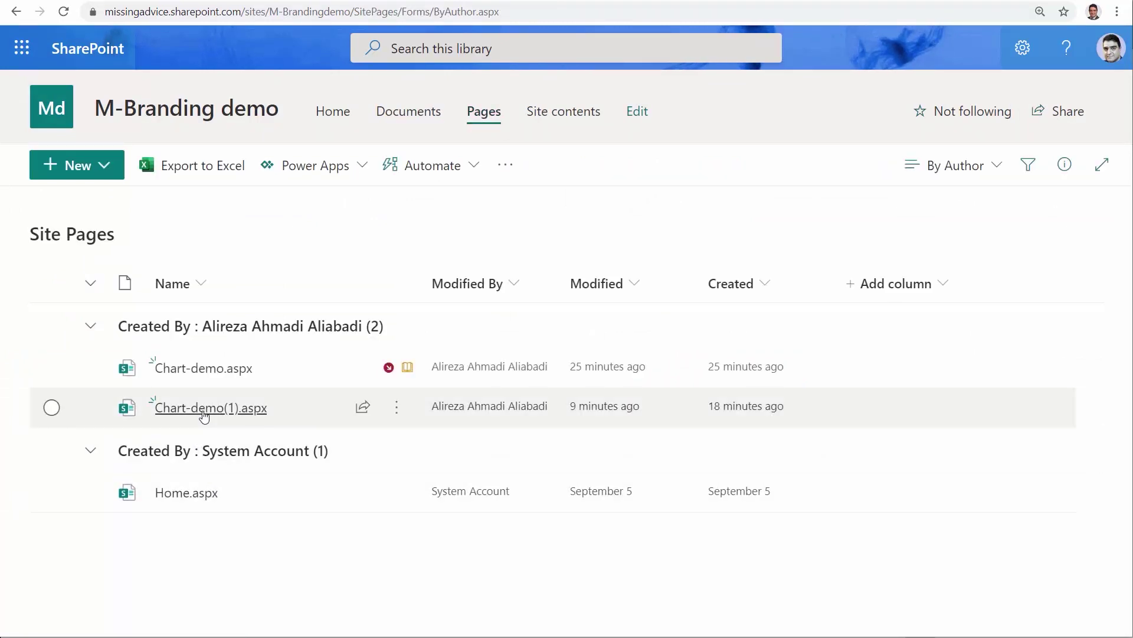
pyautogui.click(204, 414)
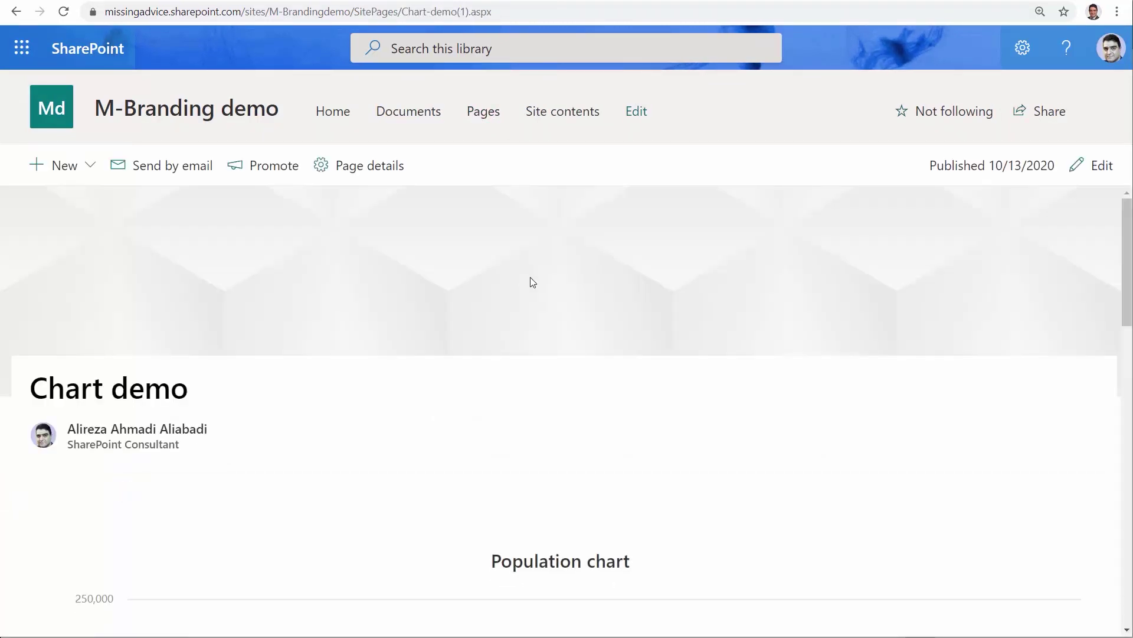
pyautogui.scroll(-15, 822, 470)
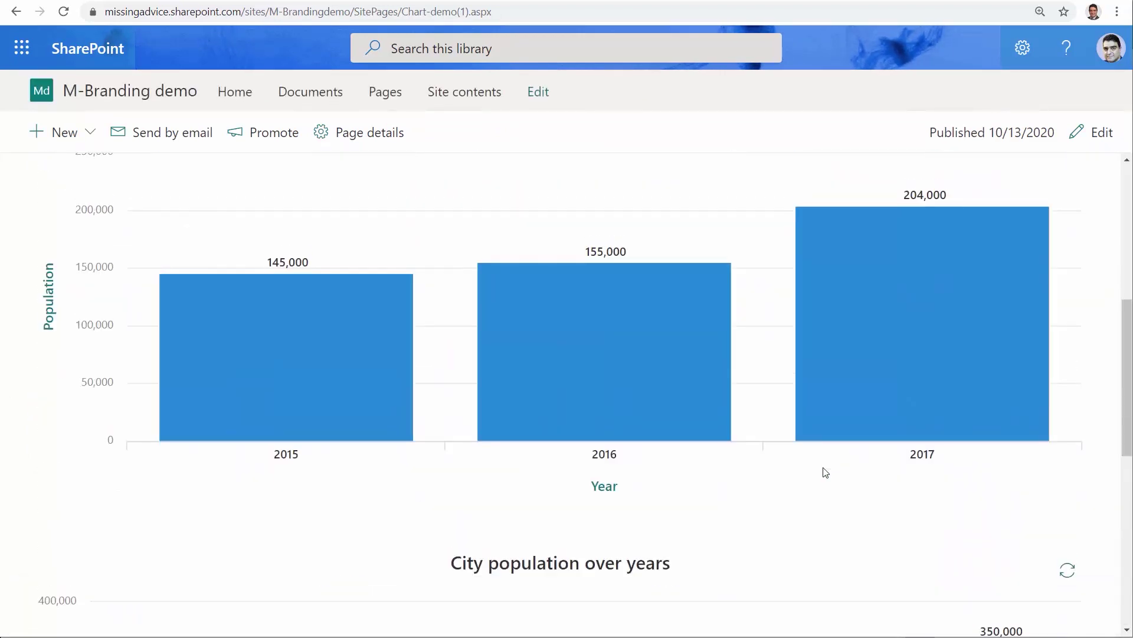
pyautogui.scroll(8, 824, 471)
pyautogui.scroll(6, 608, 344)
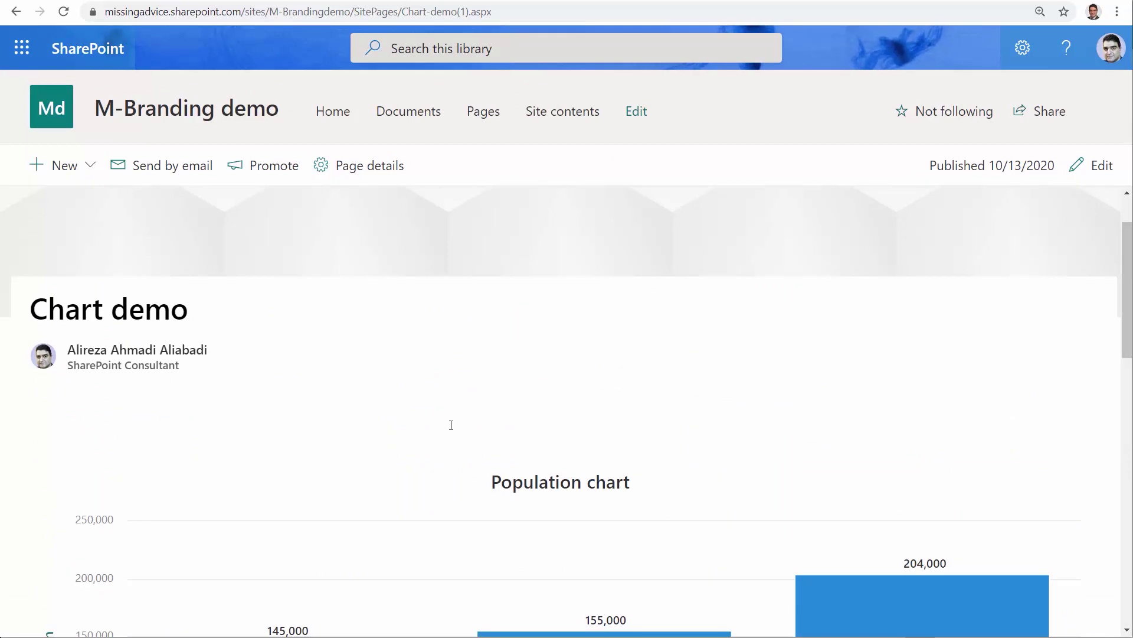
pyautogui.click(1096, 171)
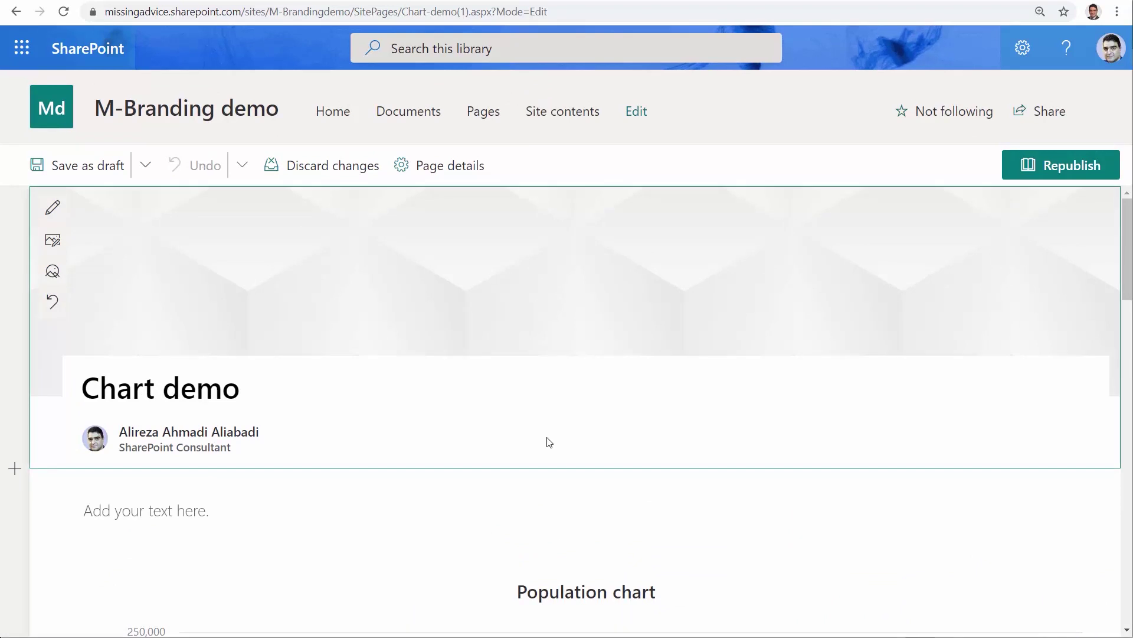
# Step: Add a File viewer web part below the last chart on the page and load the recent document PopulationData into it
pyautogui.scroll(-15, 549, 442)
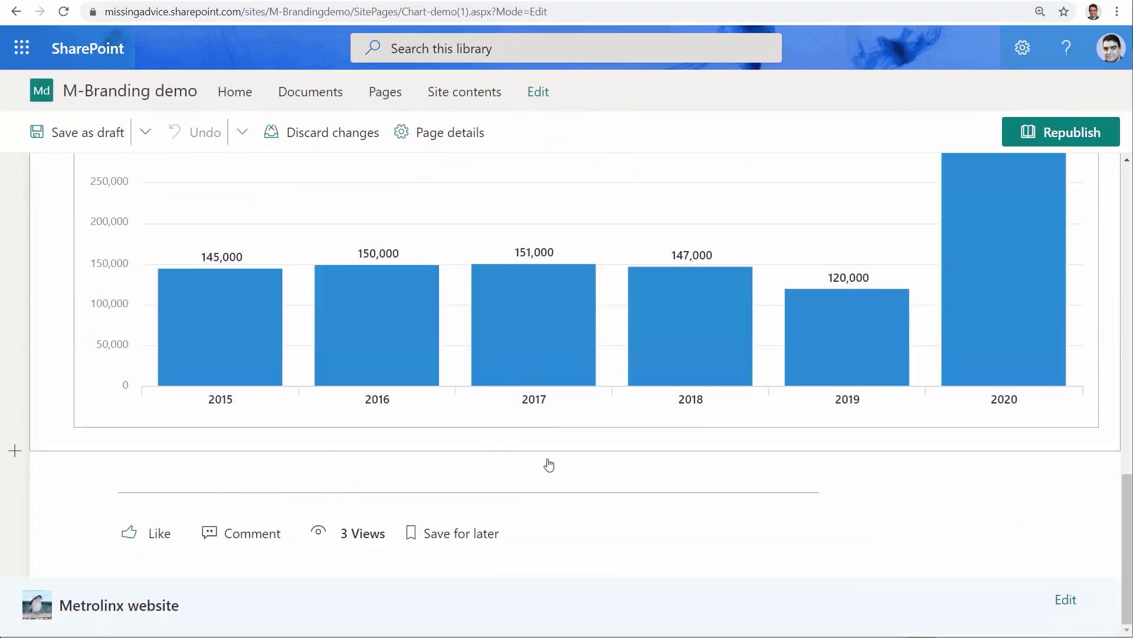
pyautogui.moveTo(586, 440)
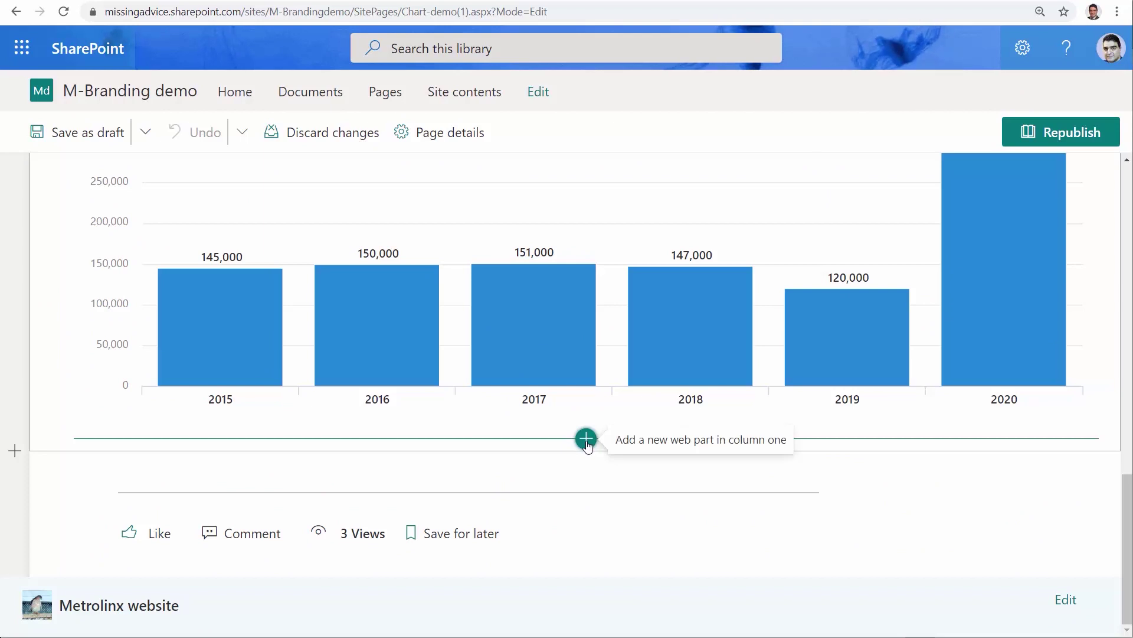
pyautogui.click(587, 440)
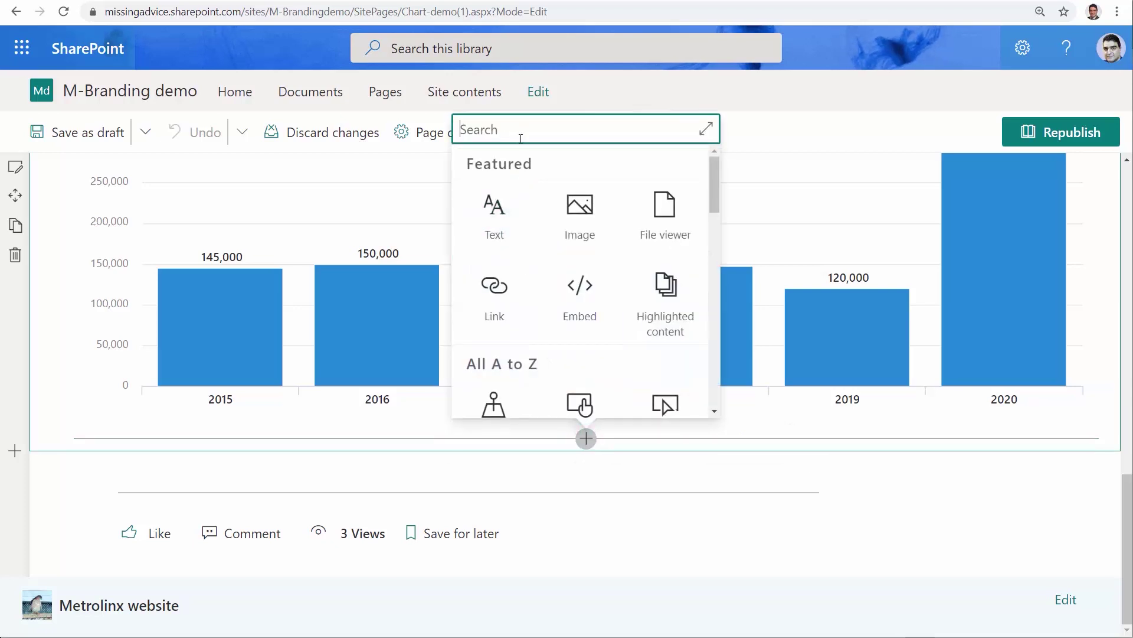
pyautogui.click(657, 211)
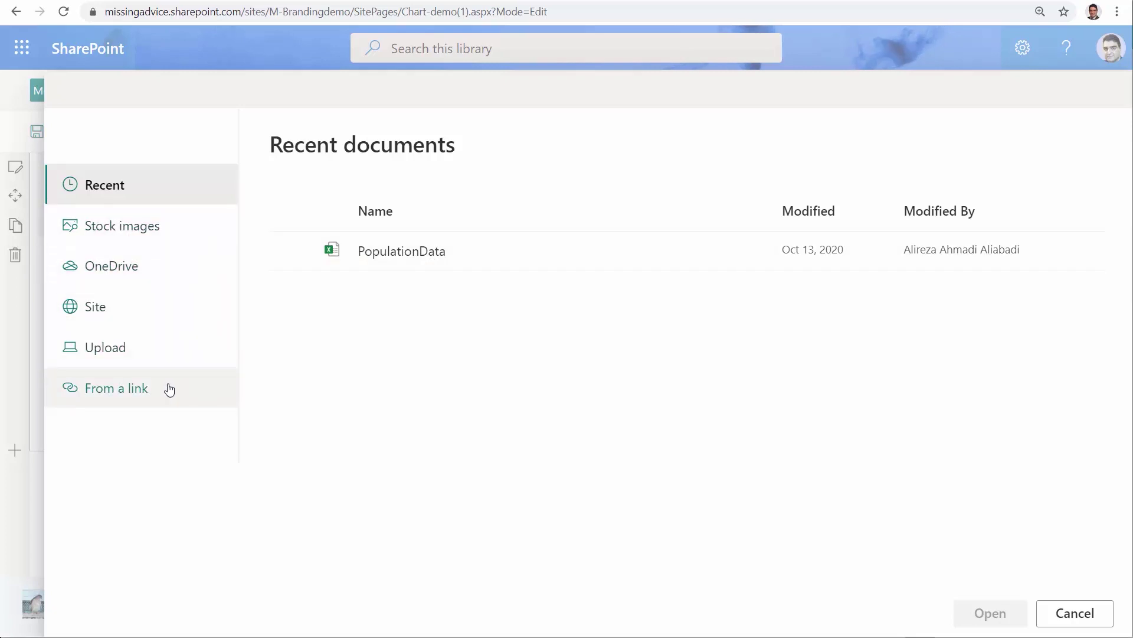
pyautogui.click(377, 252)
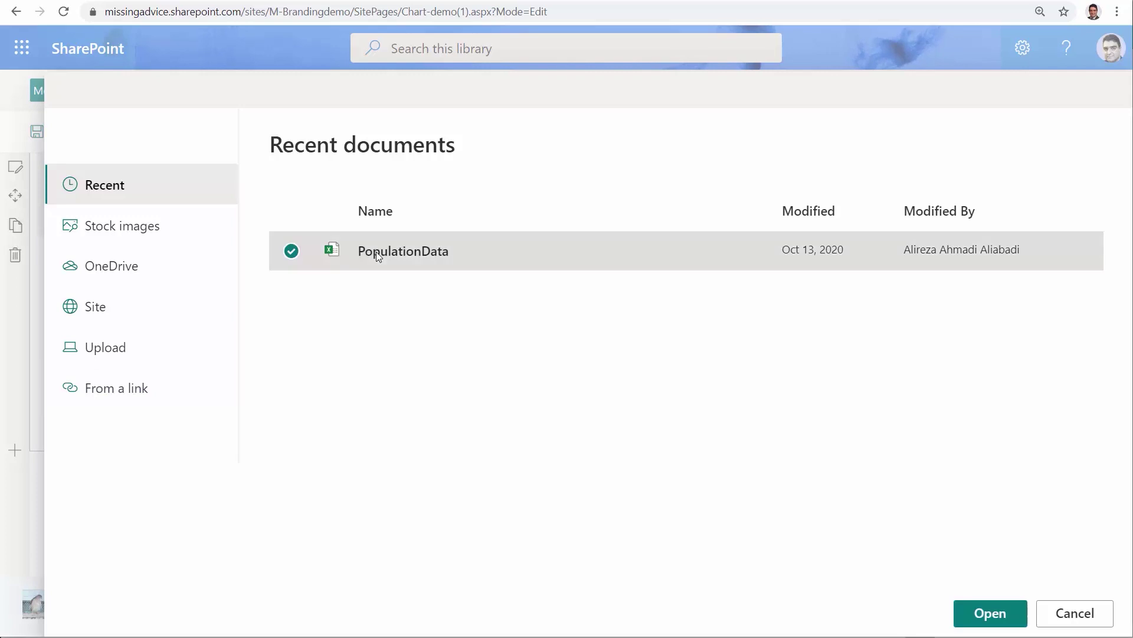
pyautogui.click(997, 614)
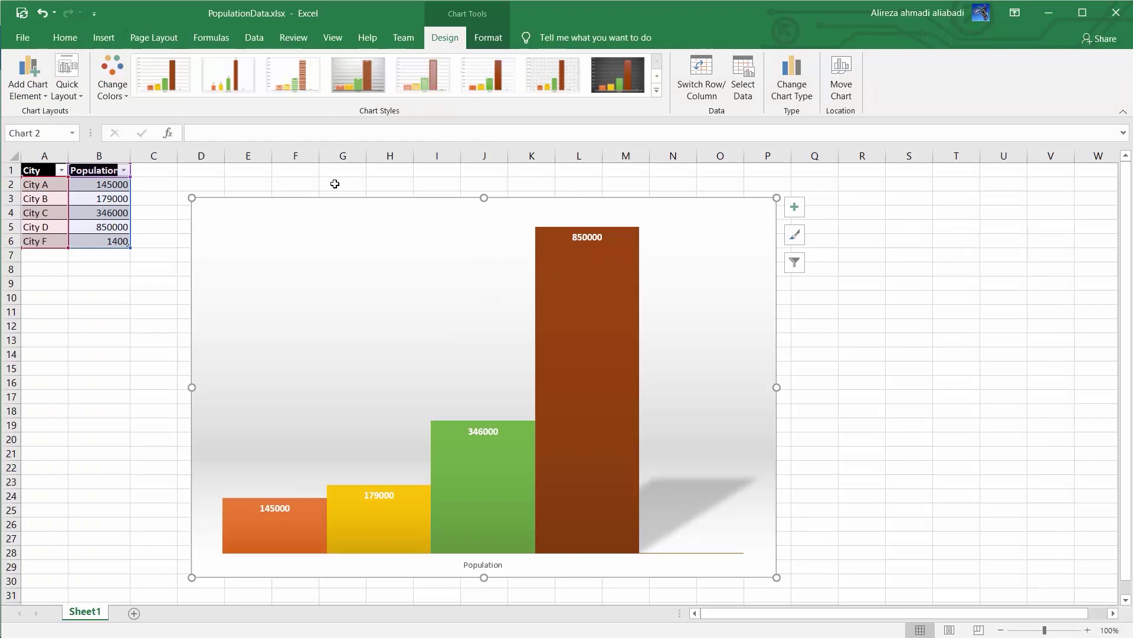
# Step: Switch to PopulationData.xlsx in desktop Excel, select the population column chart and look up its chart name
pyautogui.click(77, 214)
pyautogui.click(235, 330)
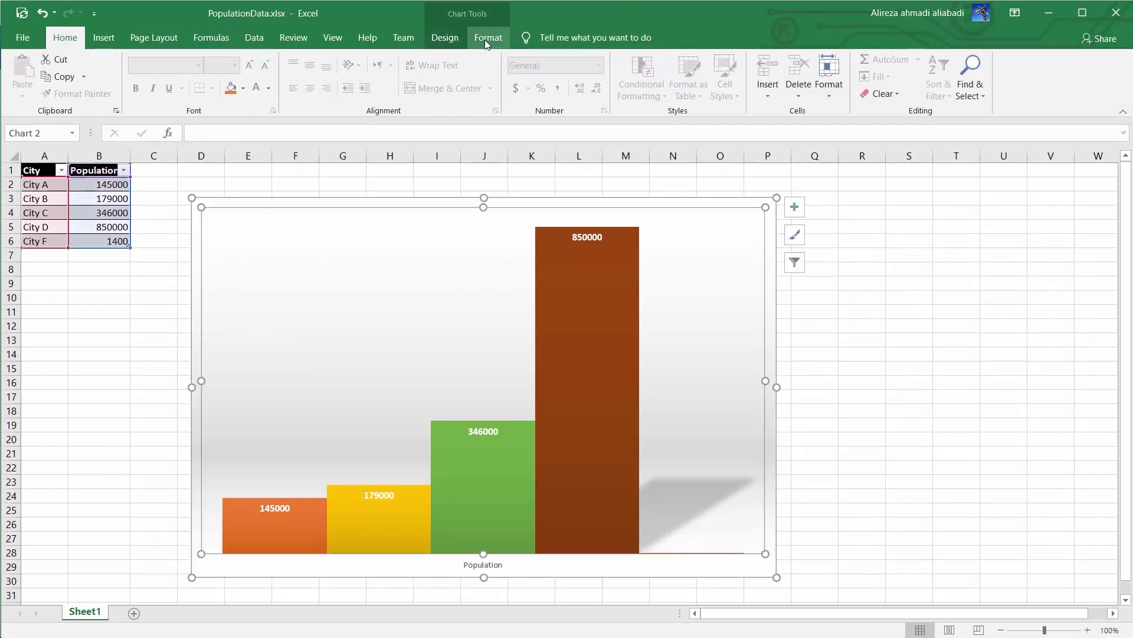
pyautogui.click(485, 41)
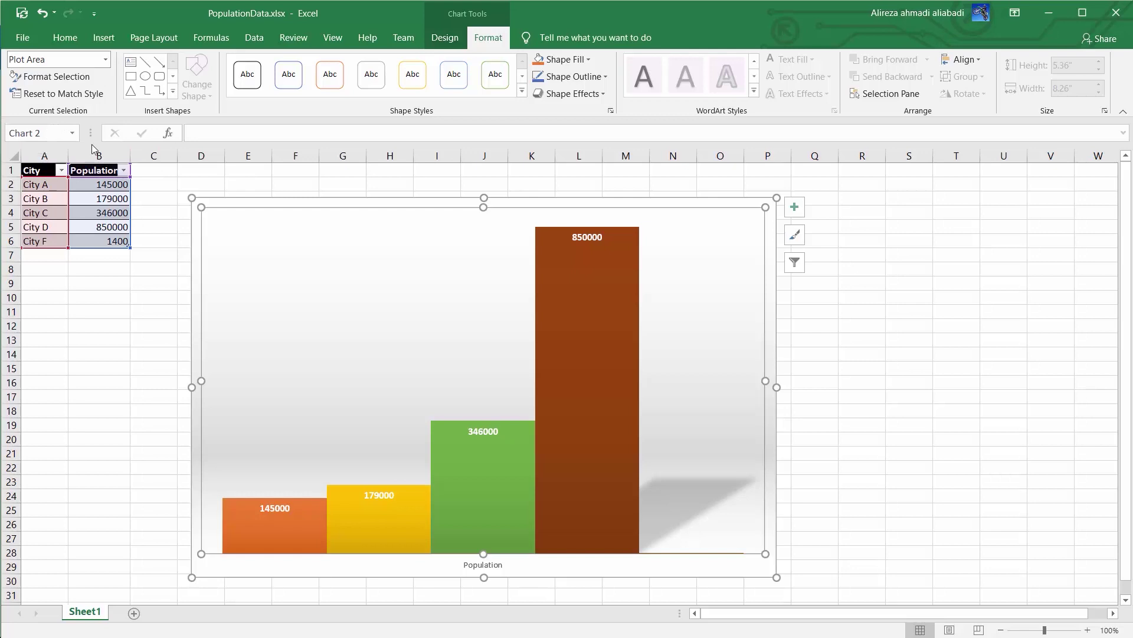
pyautogui.click(45, 128)
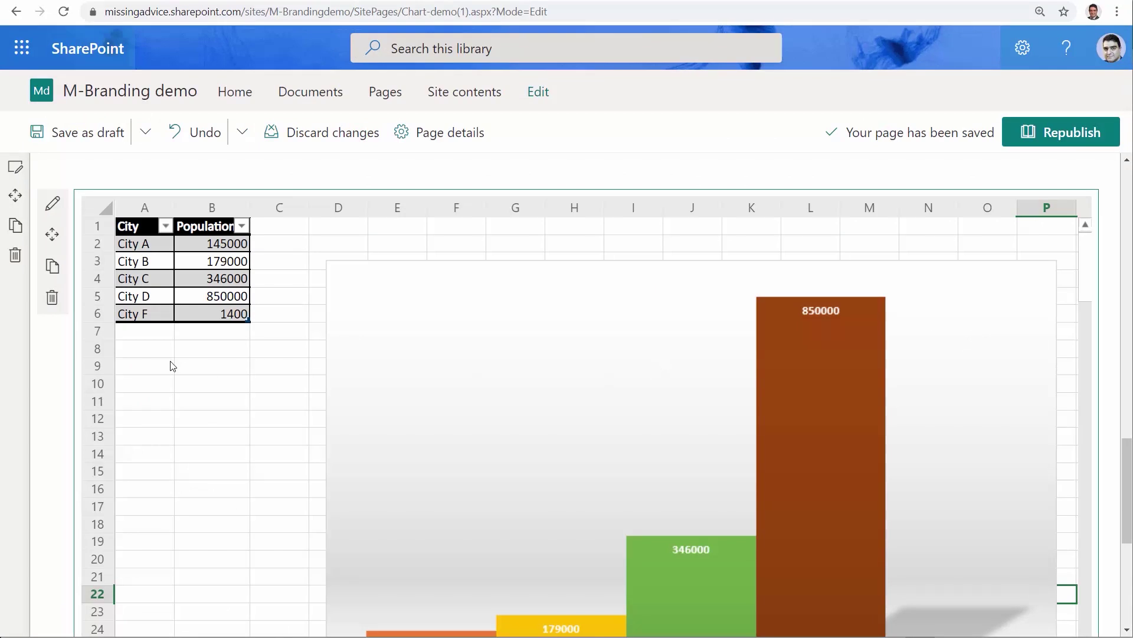
# Step: Back on the SharePoint page, set the File viewer to display only the chart named Chart 2, apply it and save the page as a draft
pyautogui.click(53, 205)
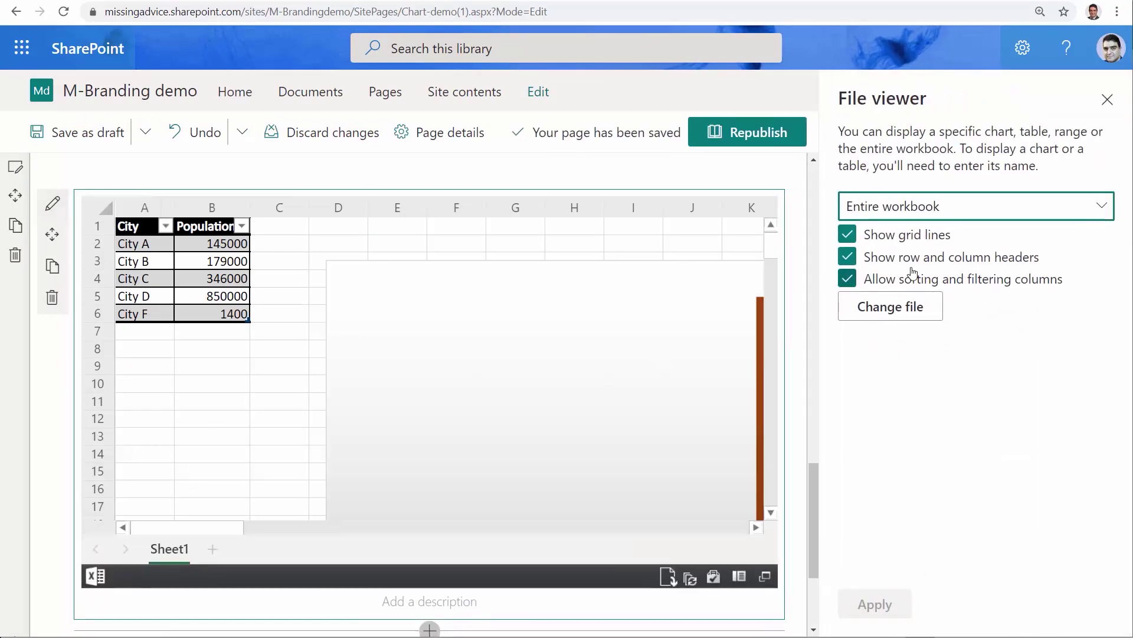
pyautogui.click(959, 213)
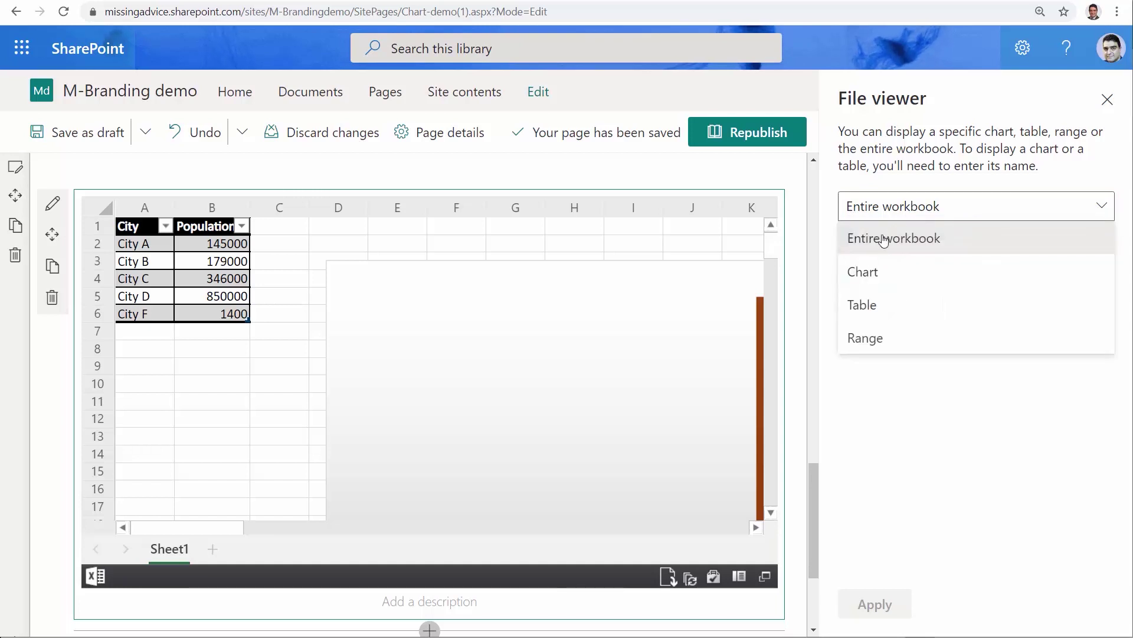
pyautogui.click(863, 272)
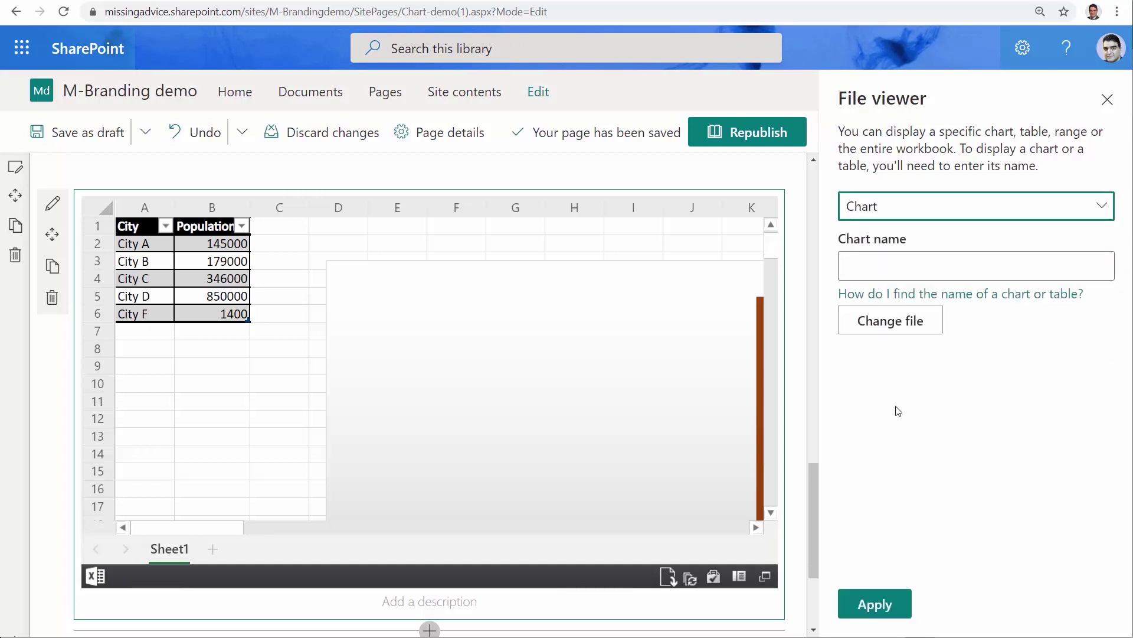
pyautogui.click(890, 266)
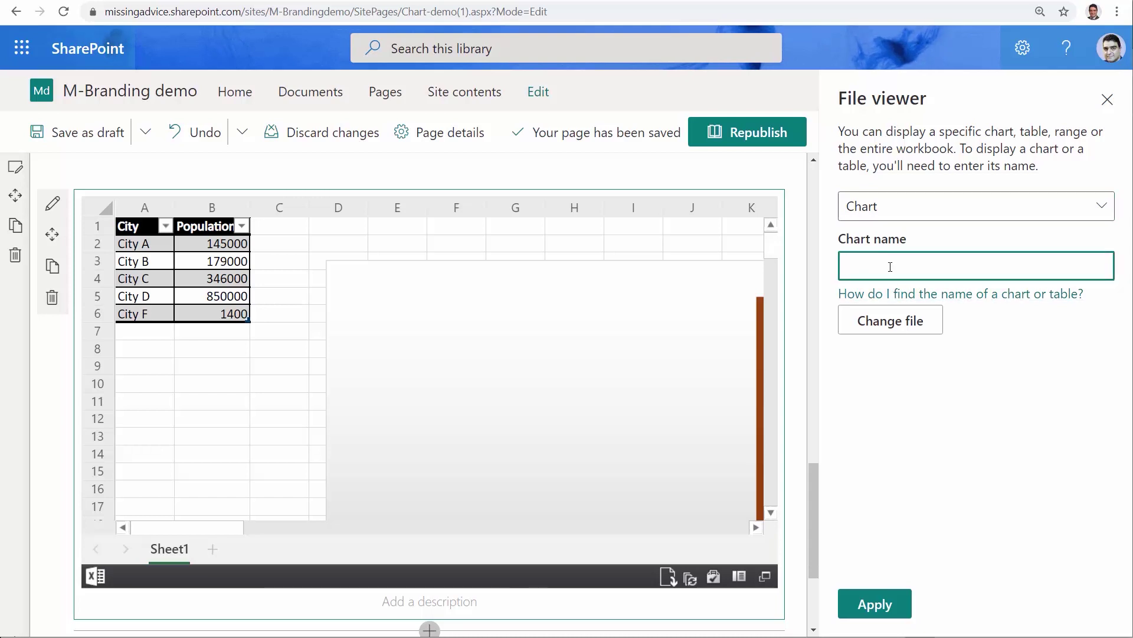
pyautogui.write('Chart 2')
pyautogui.click(874, 605)
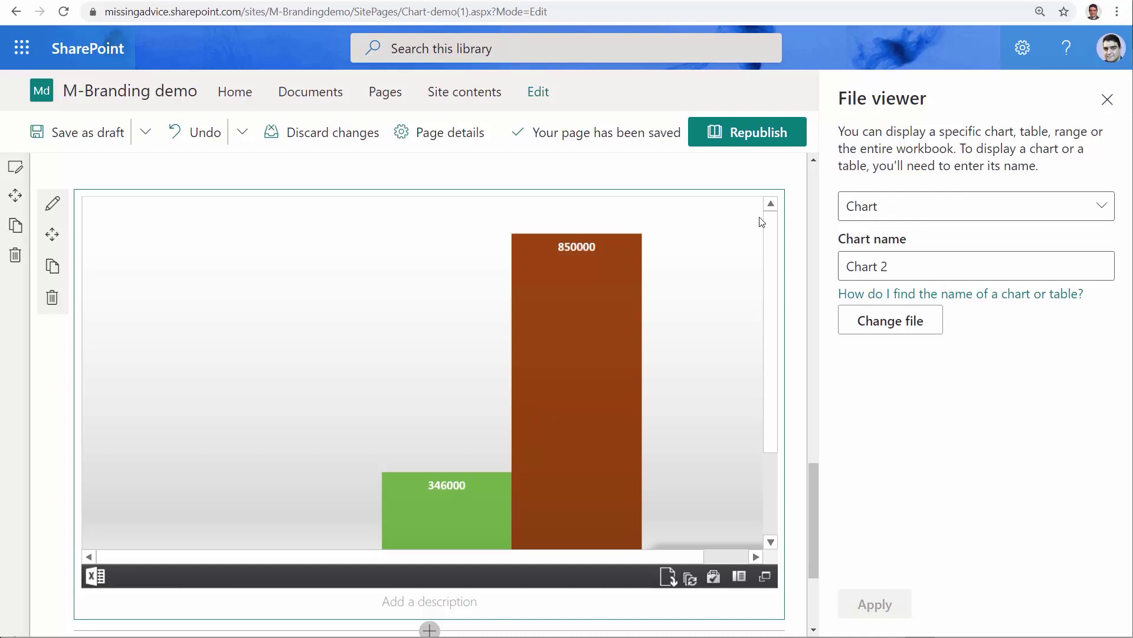
pyautogui.click(81, 133)
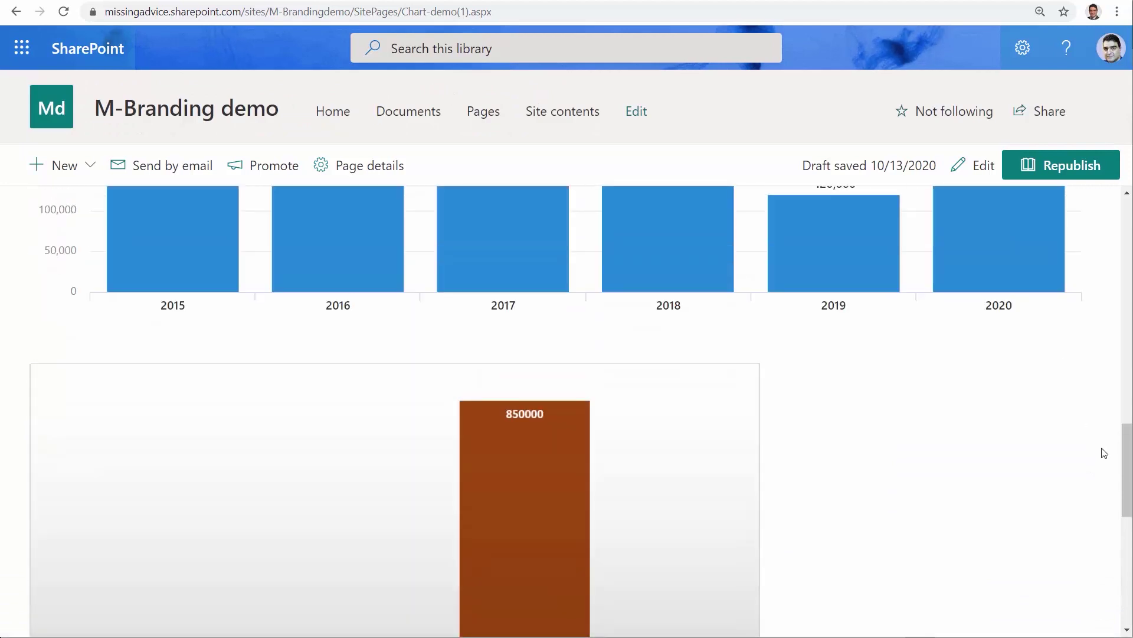
# Step: Review the saved draft page, comparing the embedded Excel chart with the Population chart and the City population over years chart
pyautogui.moveTo(1120, 471); pyautogui.dragTo(1122, 554)
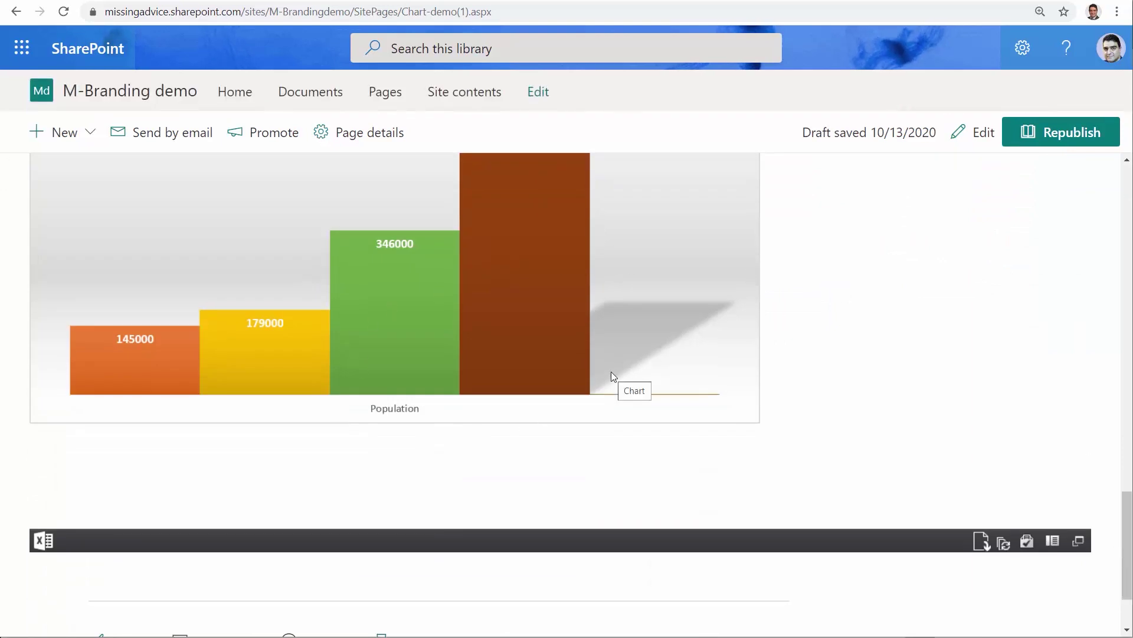
pyautogui.scroll(10, 665, 433)
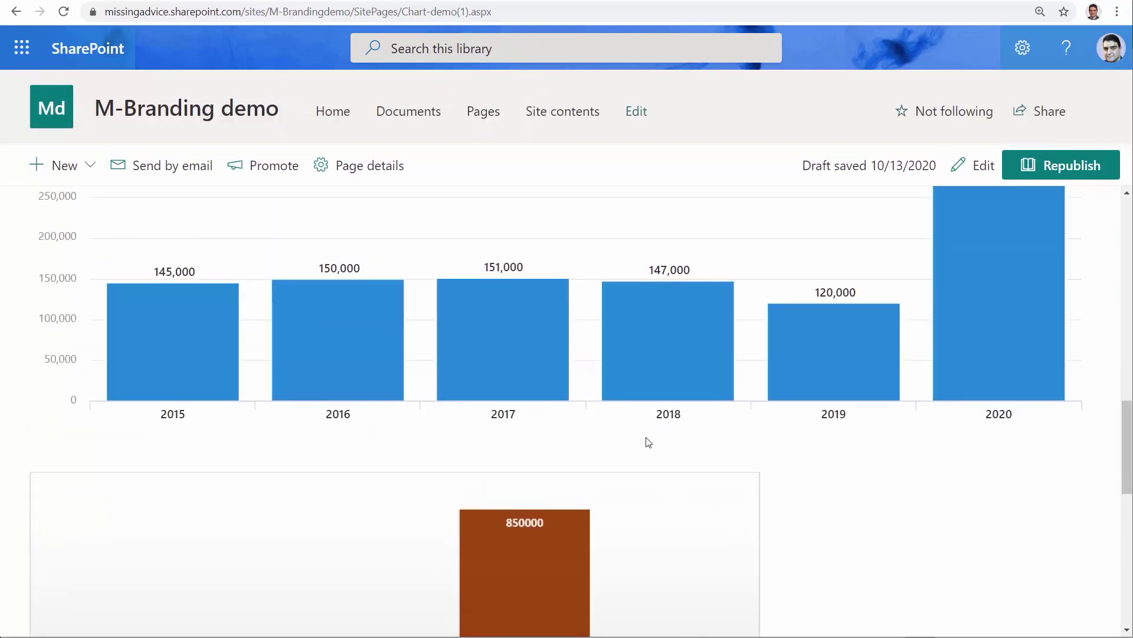
pyautogui.scroll(6, 521, 466)
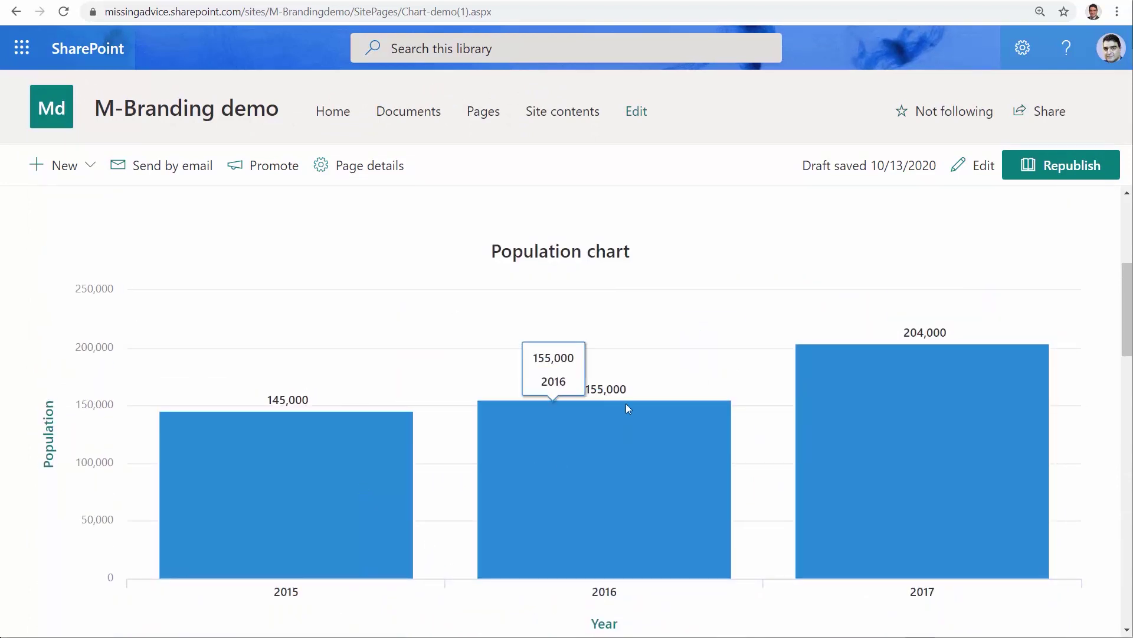
pyautogui.scroll(-10, 500, 441)
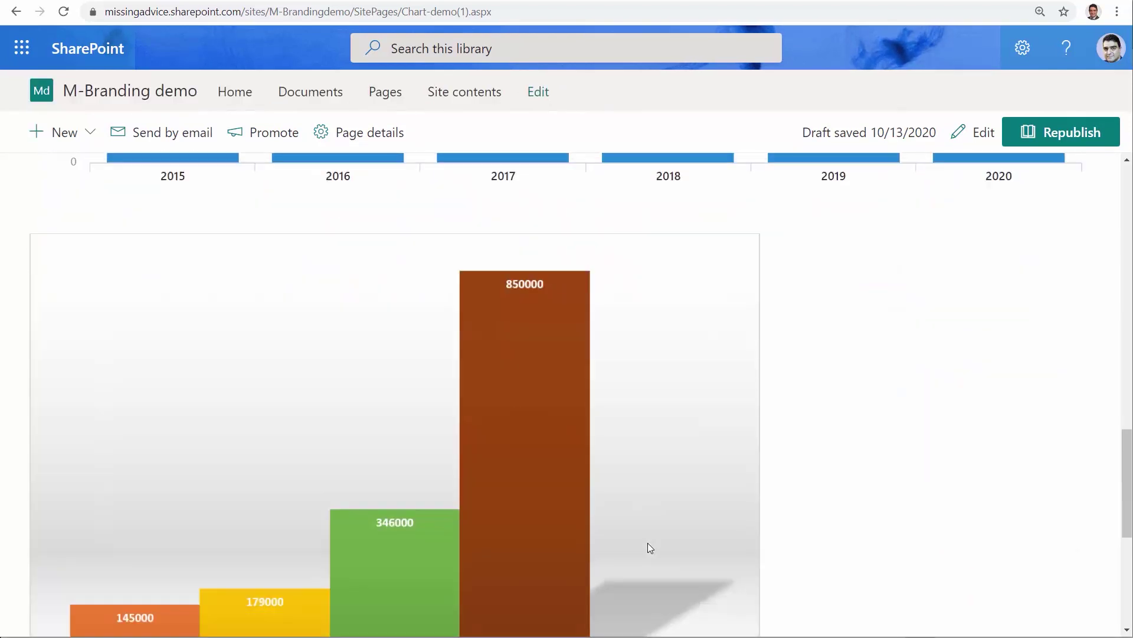
pyautogui.scroll(-5, 254, 331)
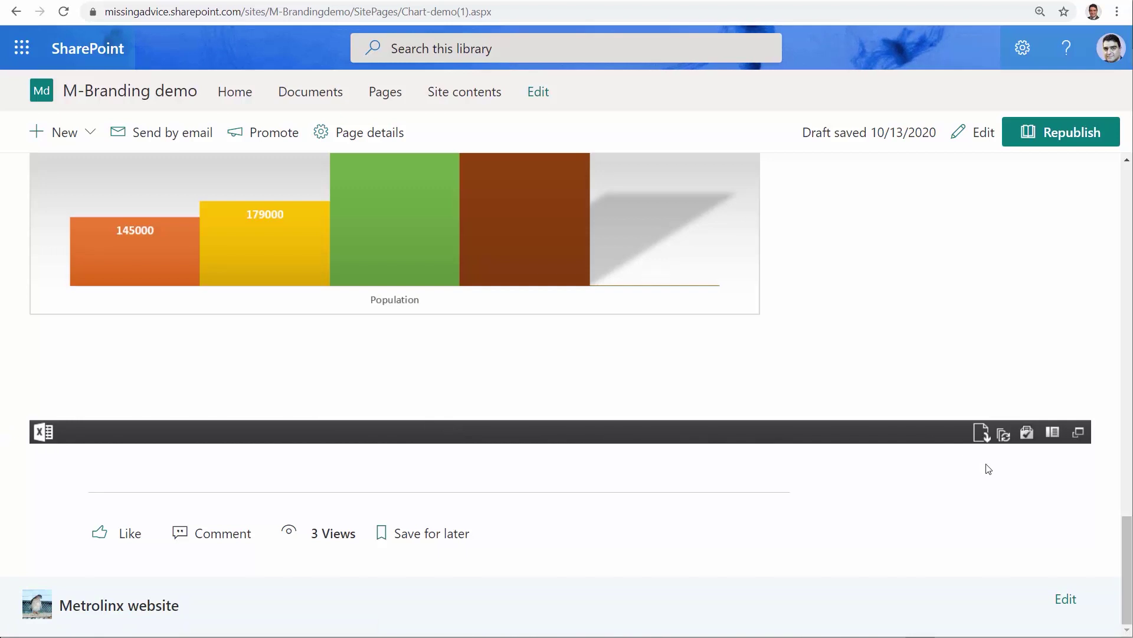
pyautogui.scroll(5, 732, 497)
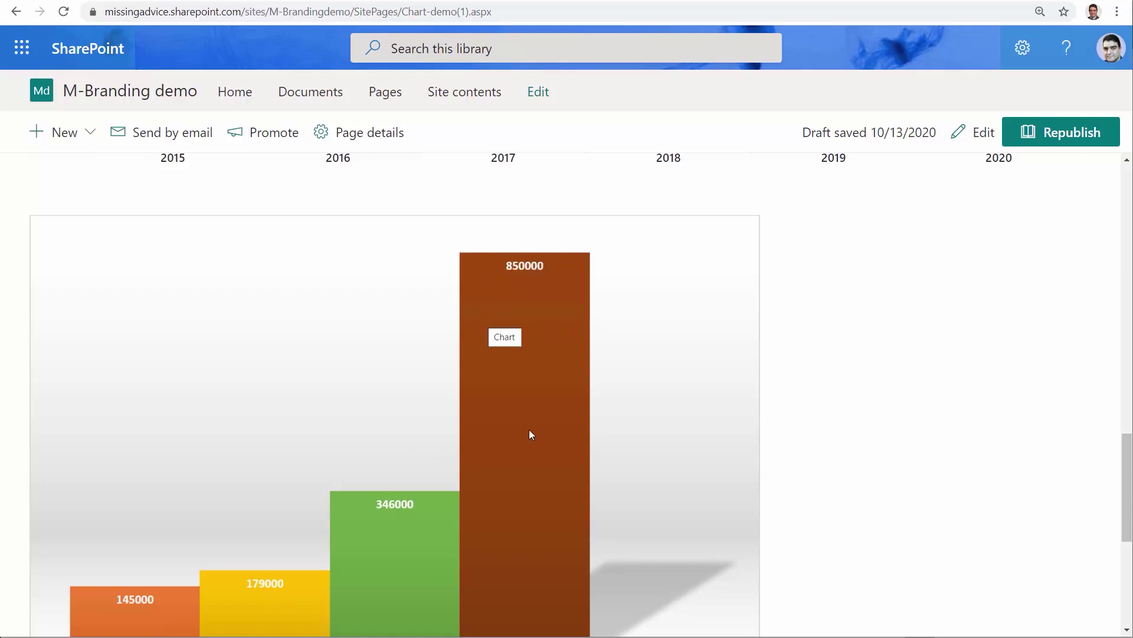
pyautogui.scroll(5, 678, 443)
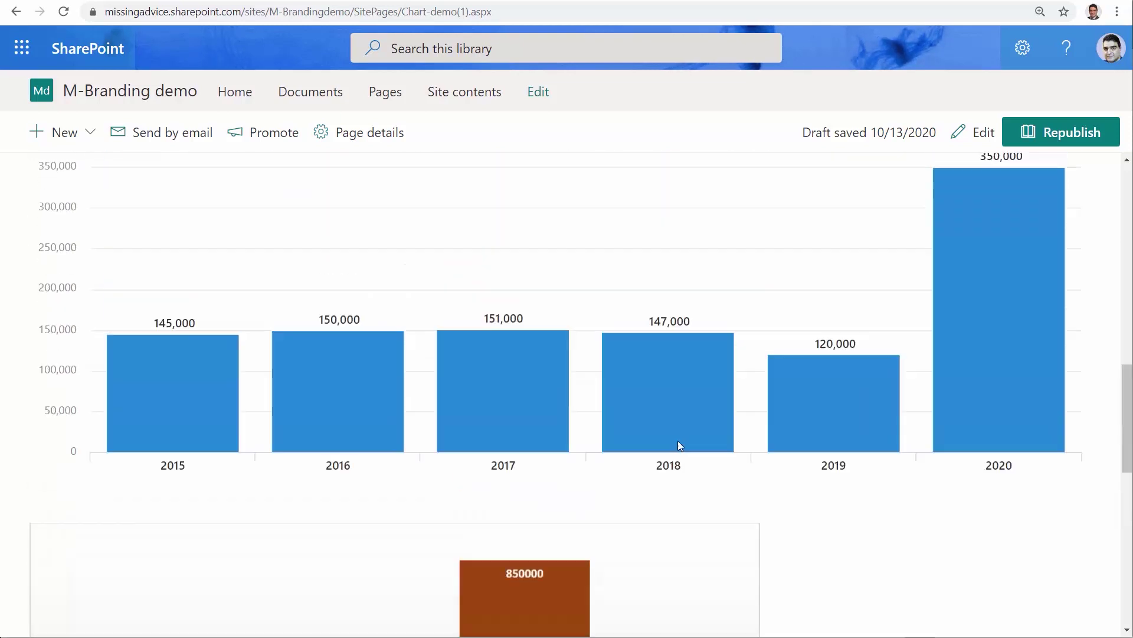
pyautogui.scroll(5, 316, 417)
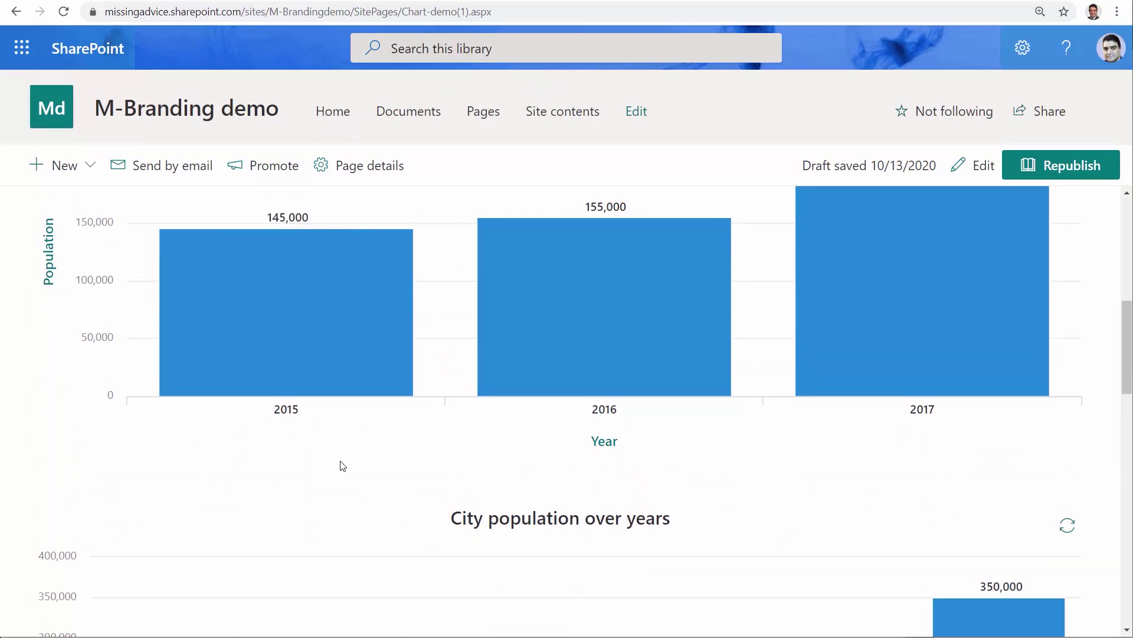
pyautogui.scroll(-5, 498, 524)
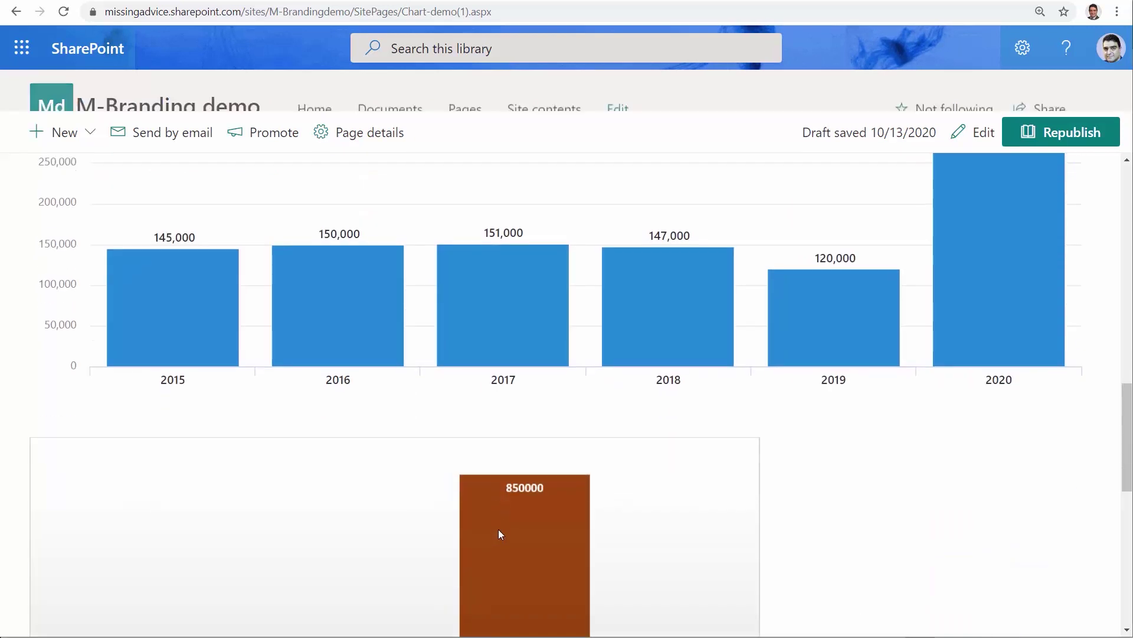
pyautogui.scroll(-5, 676, 559)
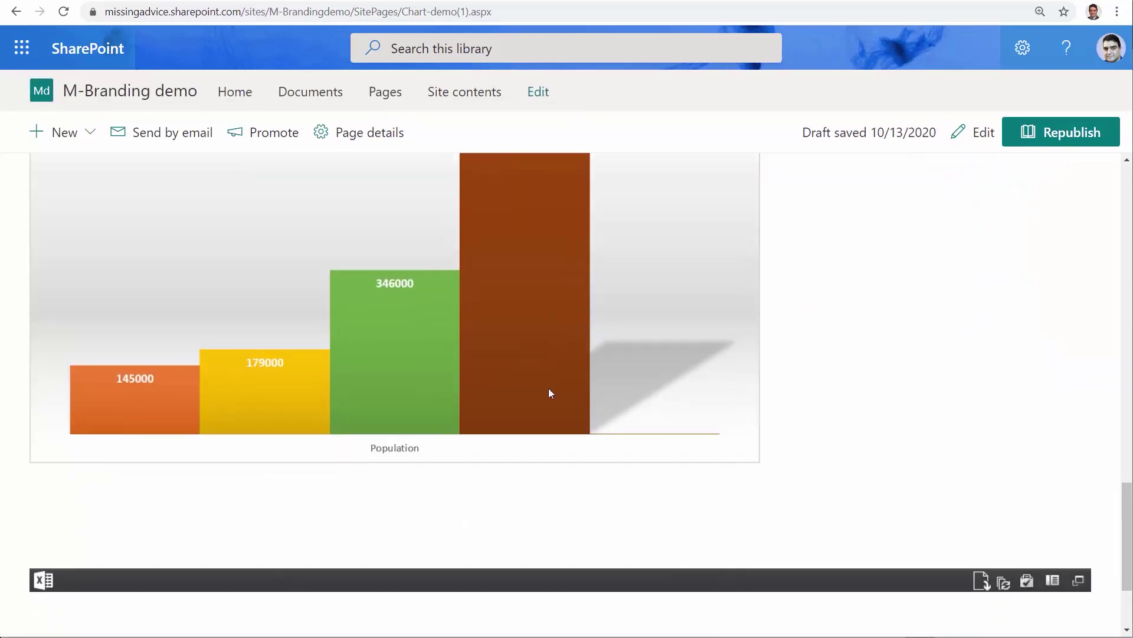
pyautogui.scroll(5, 541, 529)
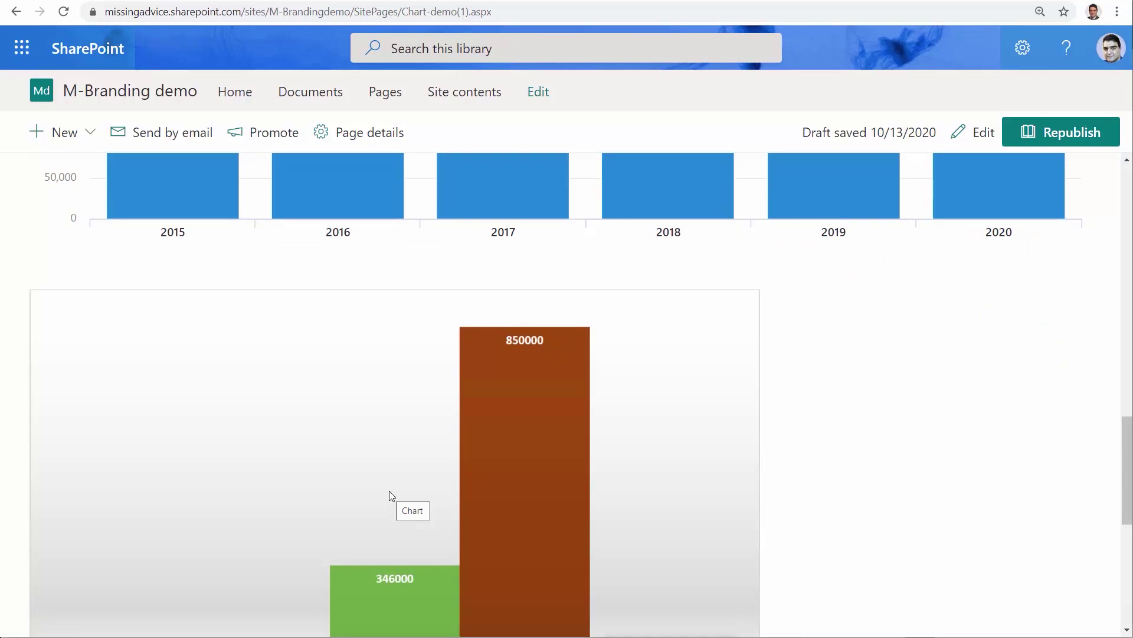
pyautogui.scroll(-4, 728, 512)
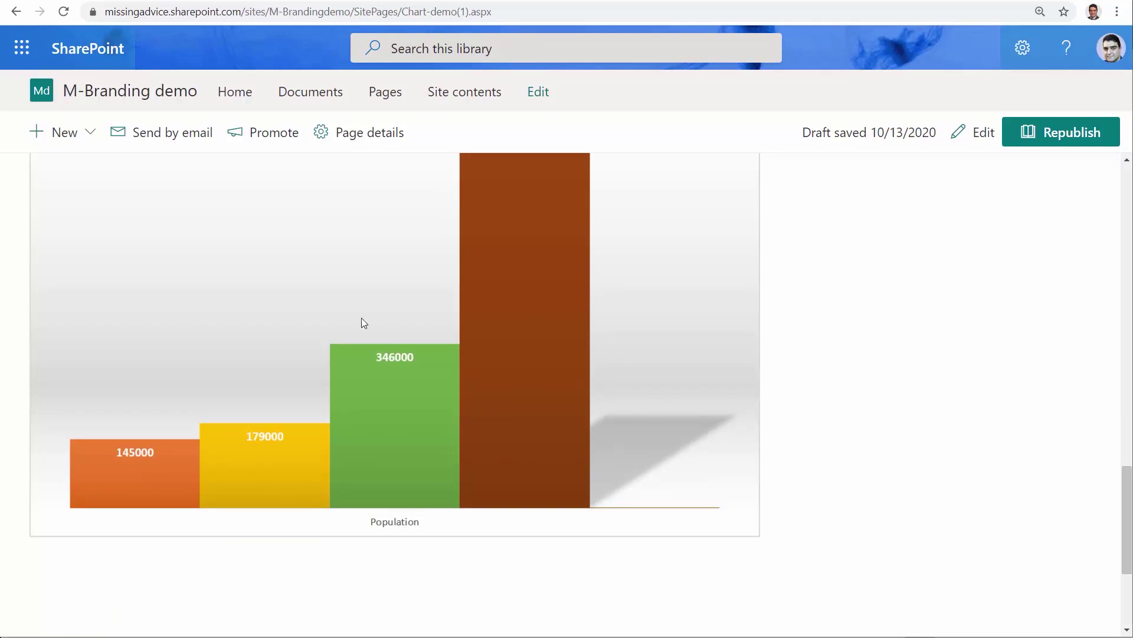
pyautogui.scroll(7, 437, 476)
pyautogui.moveTo(440, 355)
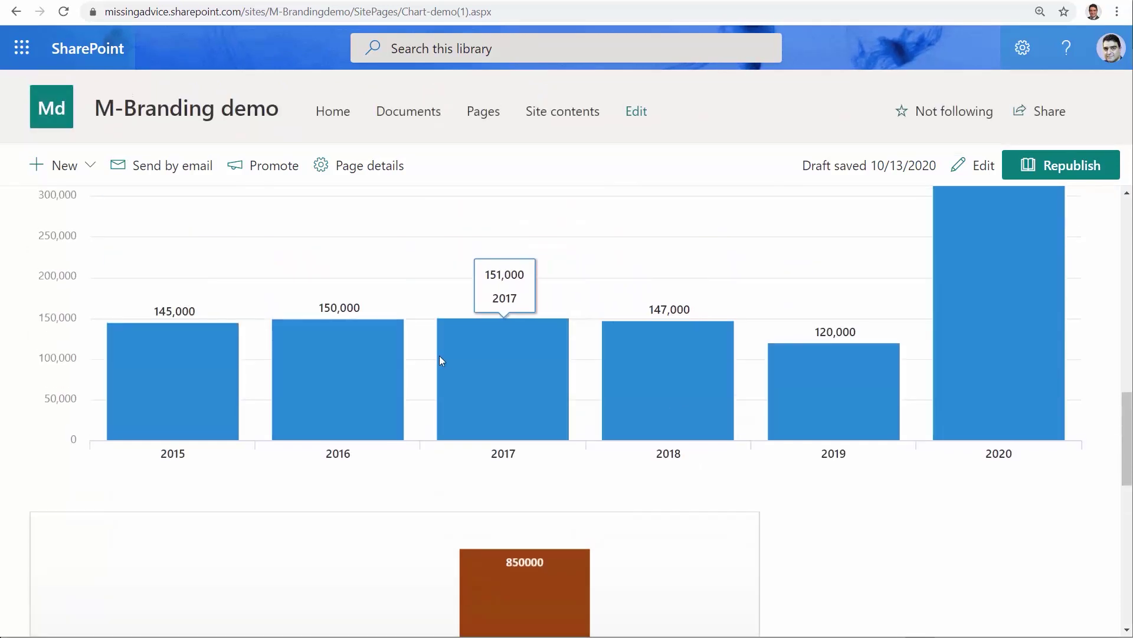
pyautogui.moveTo(677, 397)
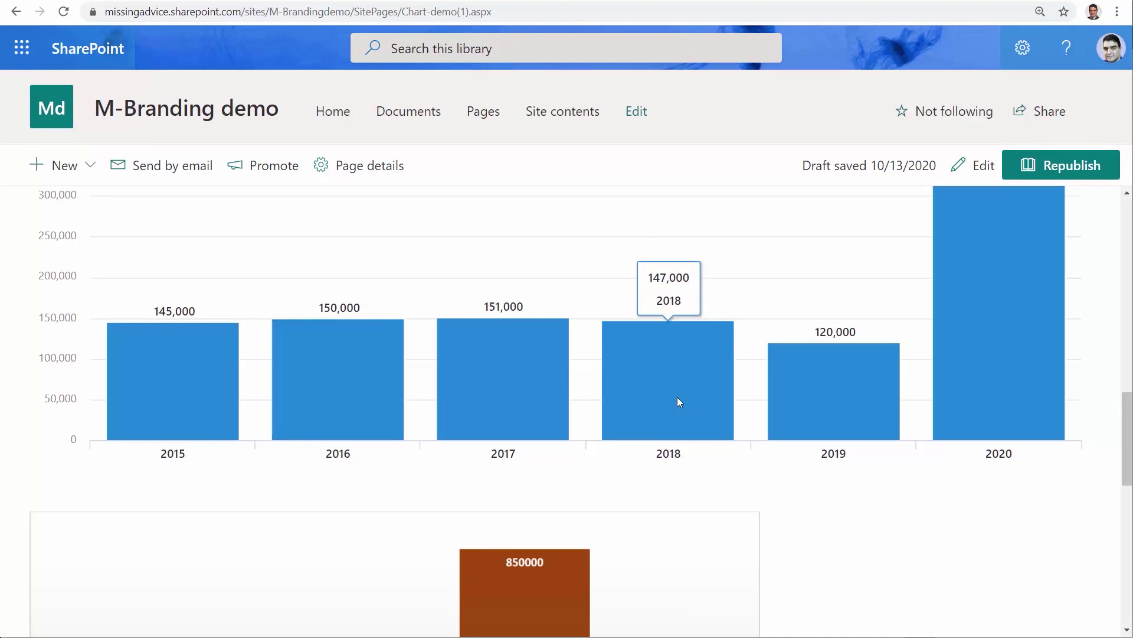